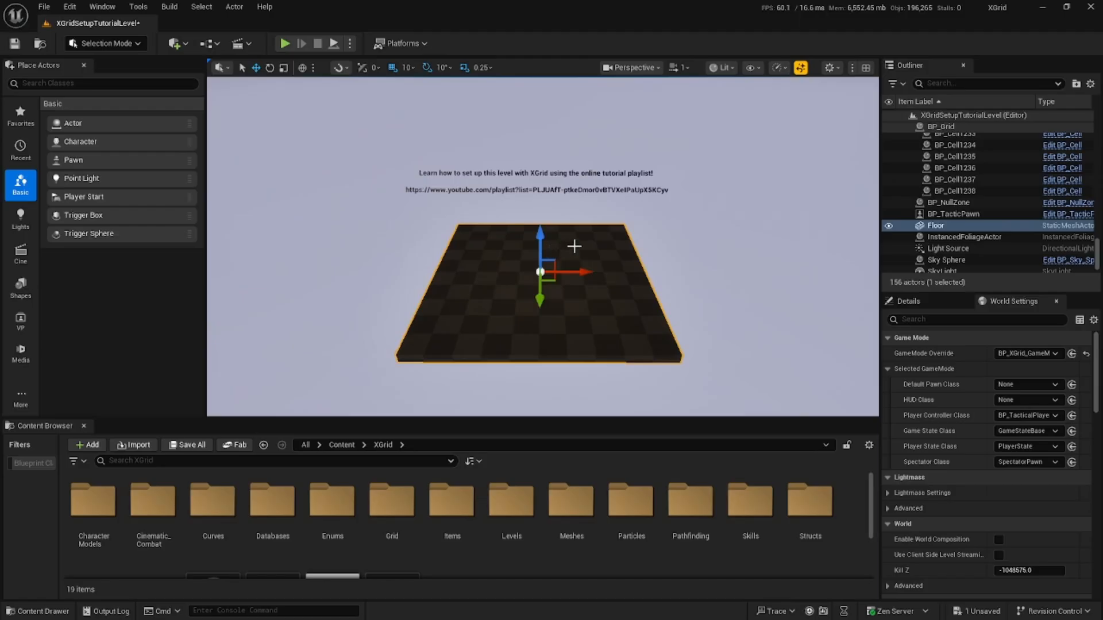
Step: Look over the grid level, run a brief play test to check the units on the board, and stop it
mouse_move(595, 239)
right_down()
mouse_move(596, 260)
mouse_move(596, 230)
mouse_move(599, 264)
mouse_move(589, 256)
mouse_move(598, 247)
right_up()
key(w)
key(s)
key(g)
key(w)
key(s)
key(a)
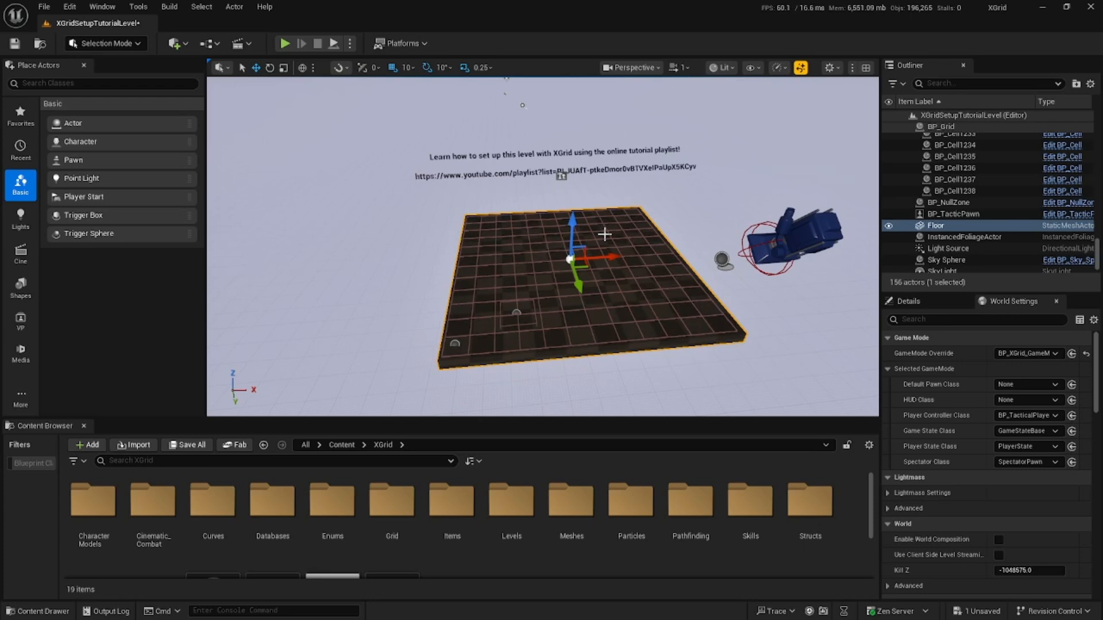
right_drag(605, 235, 614, 244)
key(d)
key(a)
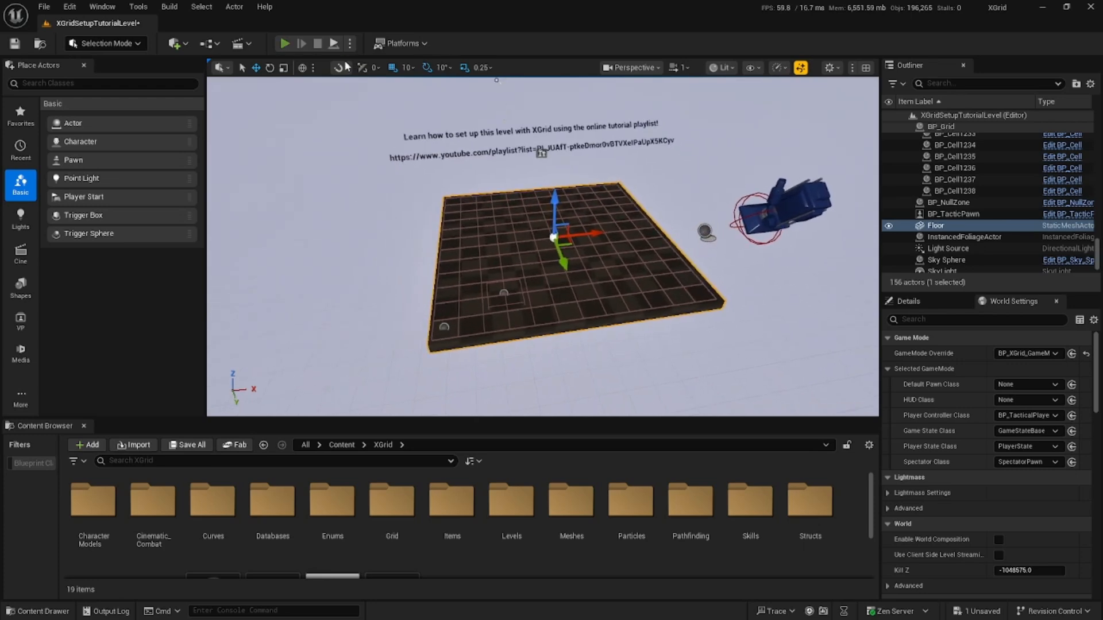
click(285, 44)
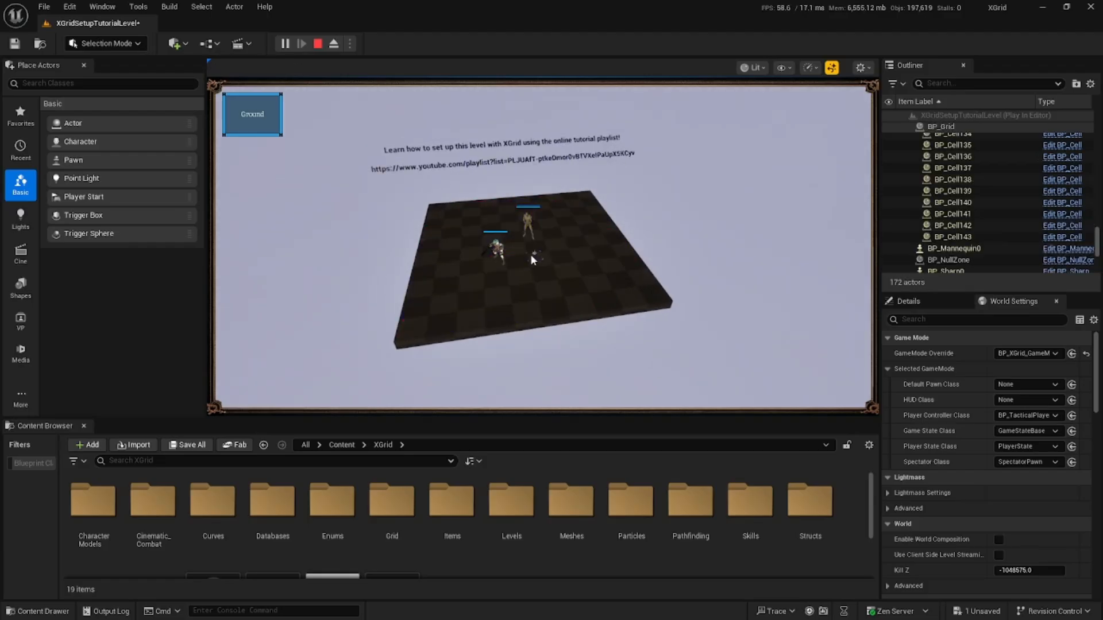
key(Escape)
Step: Duplicate the Floor and move the copy along the Y axis until it sits clear of the original grid
right_drag(542, 247, 595, 233)
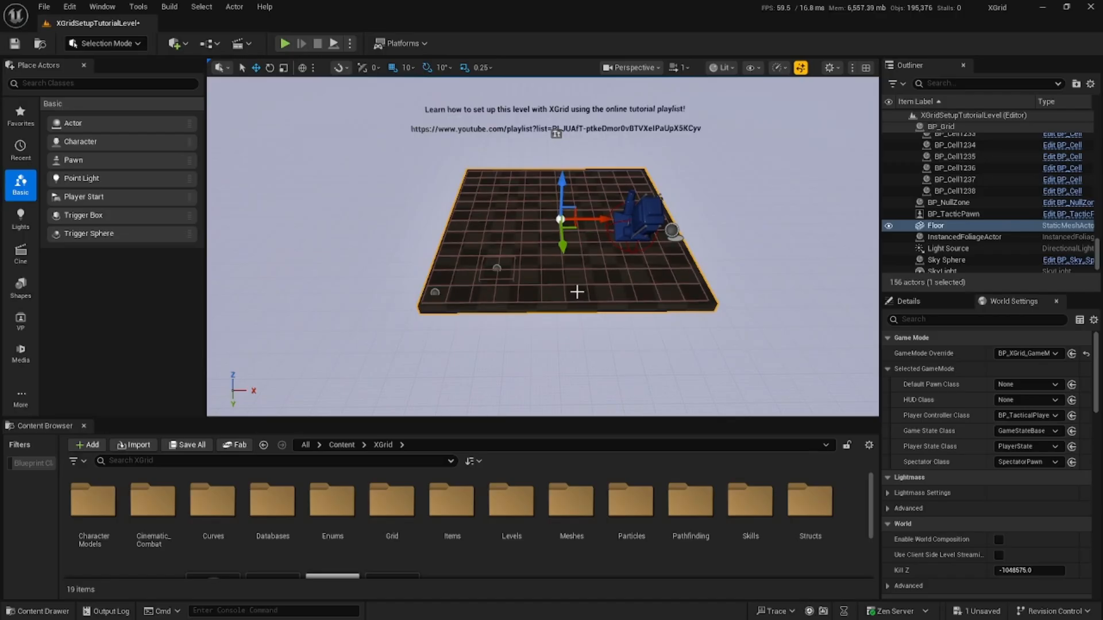
mouse_move(578, 295)
right_down()
mouse_move(560, 288)
mouse_move(582, 288)
right_up()
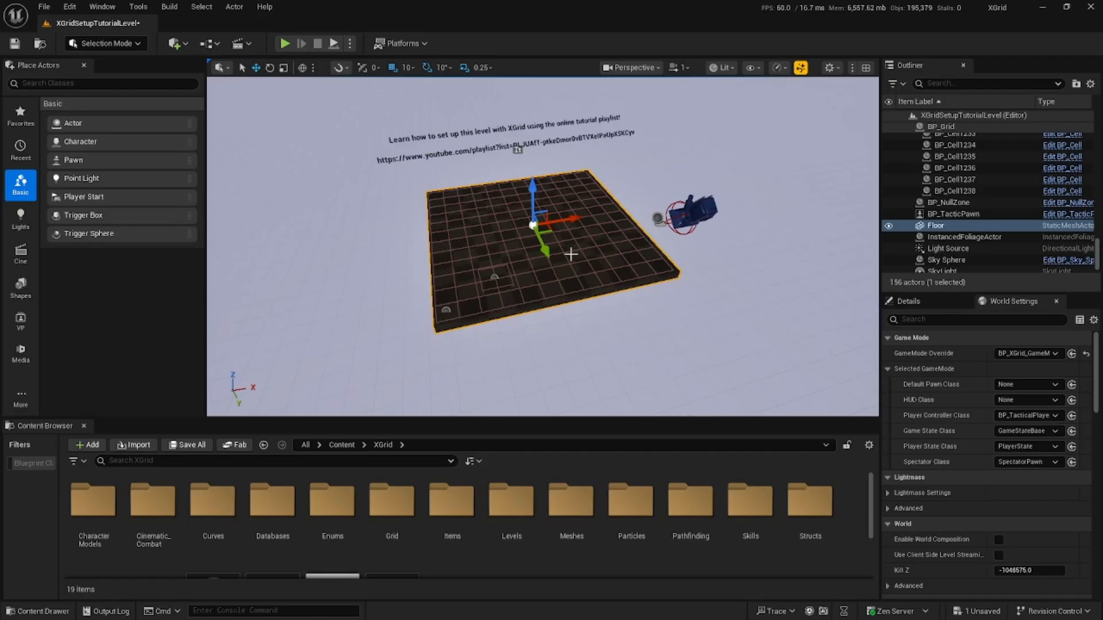
key(ctrl+d)
drag(543, 246, 639, 371)
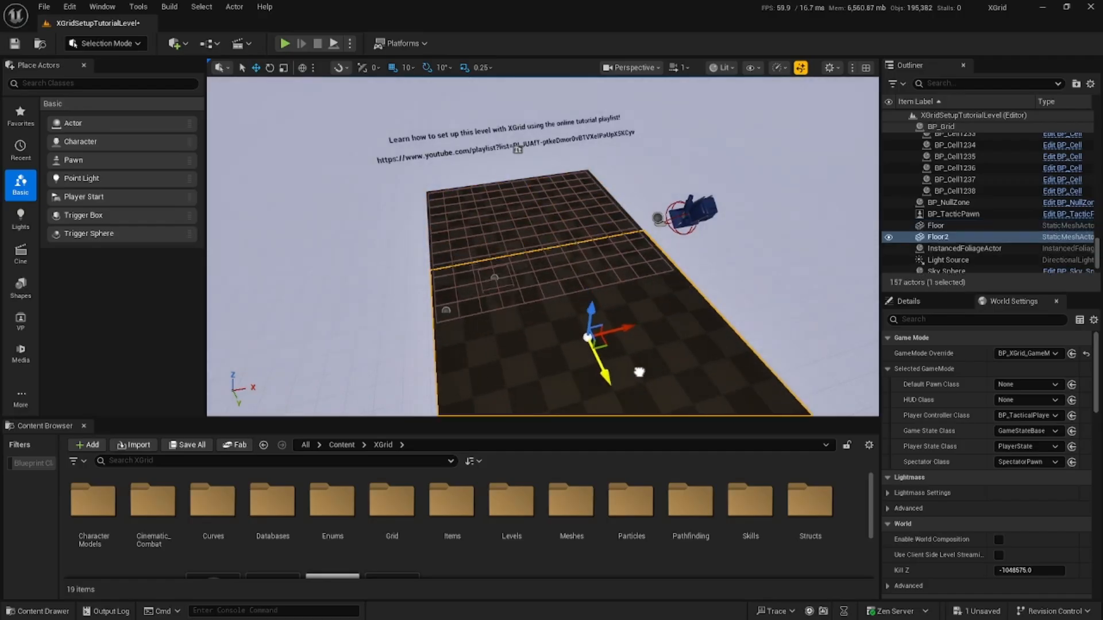
right_drag(540, 334, 580, 336)
drag(503, 315, 631, 405)
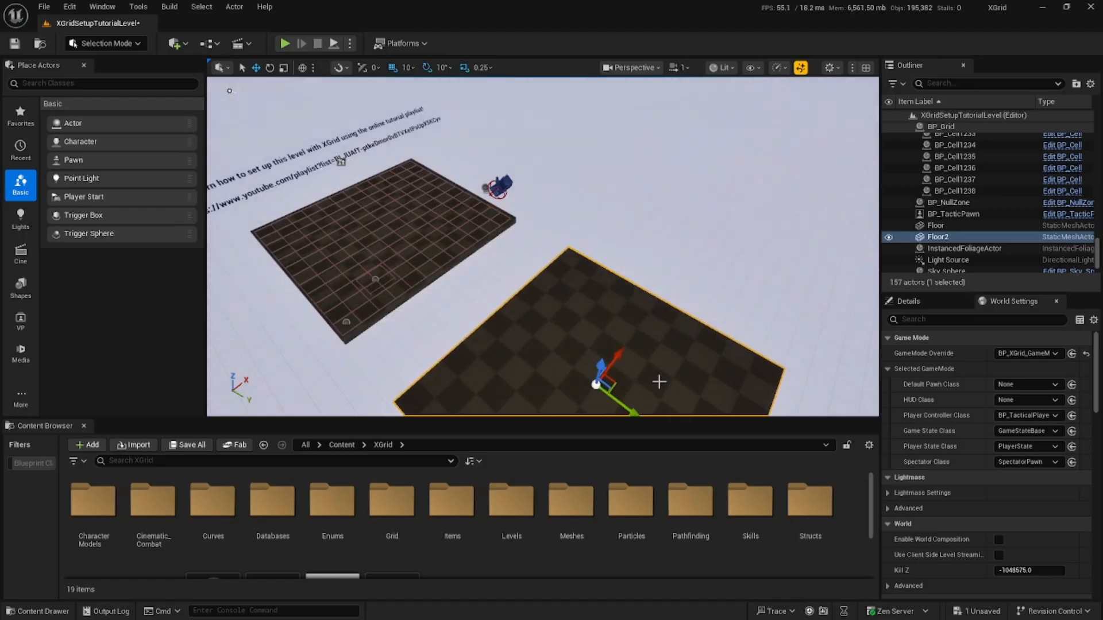
right_drag(657, 381, 526, 370)
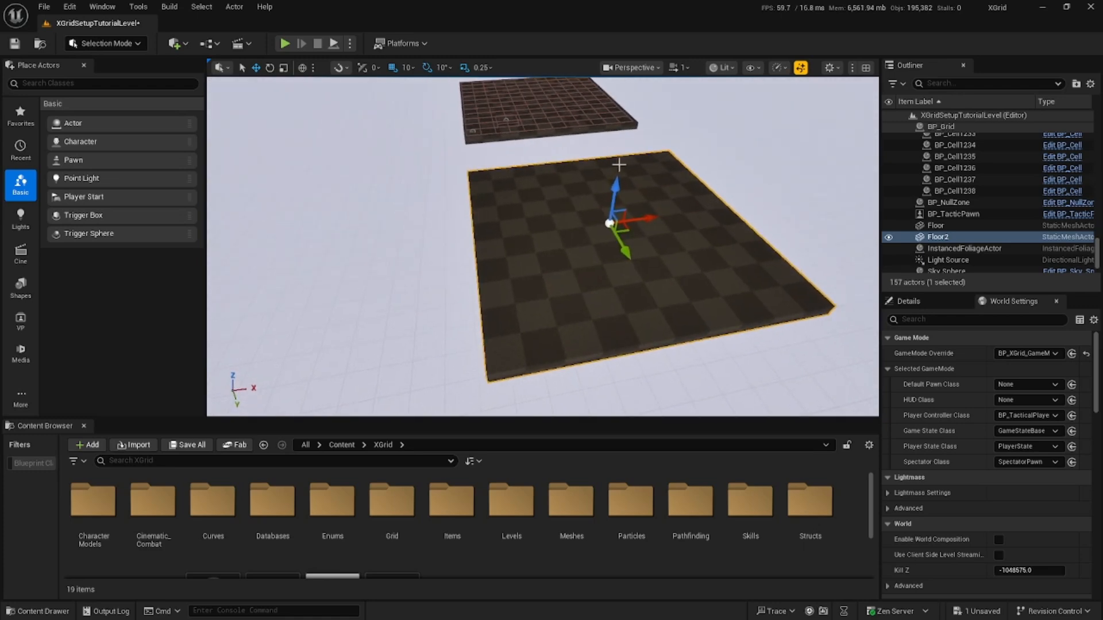
right_drag(617, 233, 642, 228)
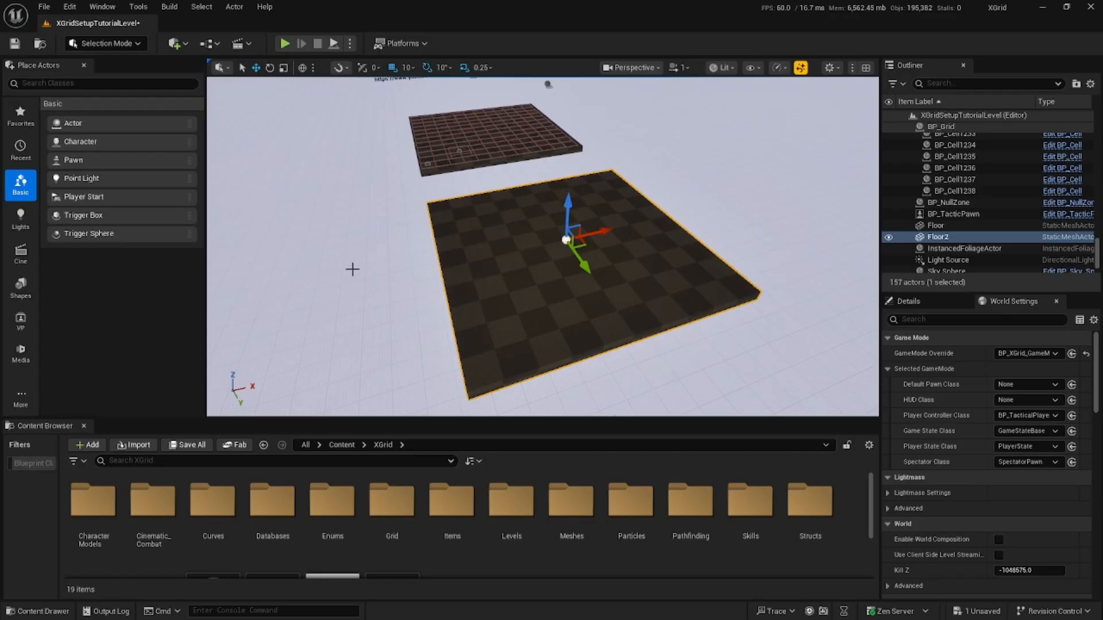
Step: Place BP_Cinematic_Manager from XGrid's Cinematic_Combat folder in the level beside the floors and display its details
scroll(564, 515, down, 1)
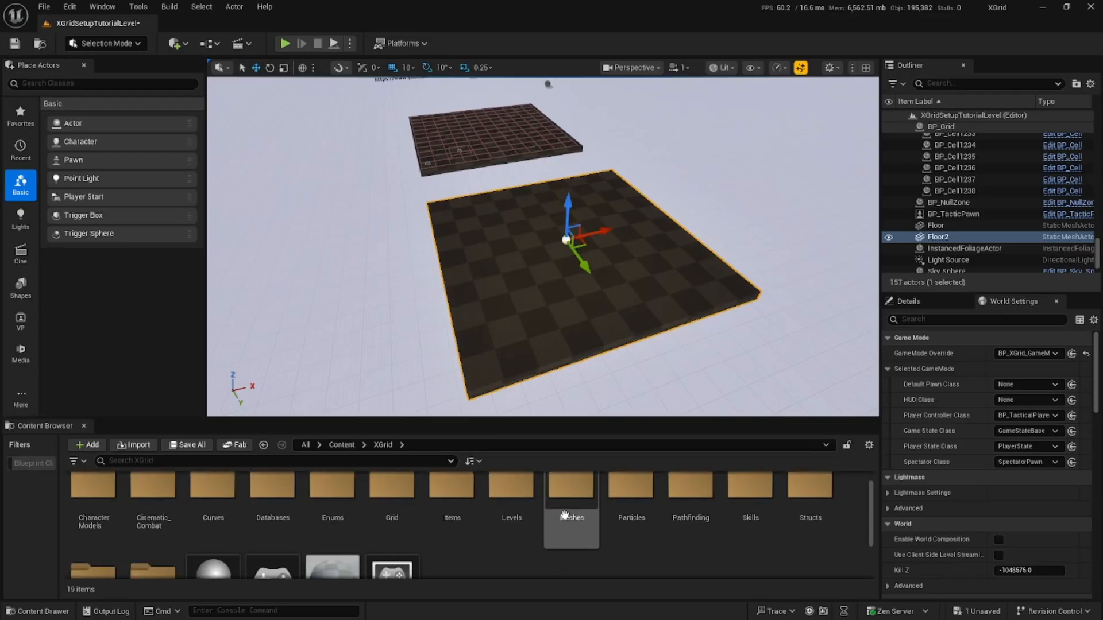
scroll(564, 515, down, 1)
scroll(566, 517, up, 2)
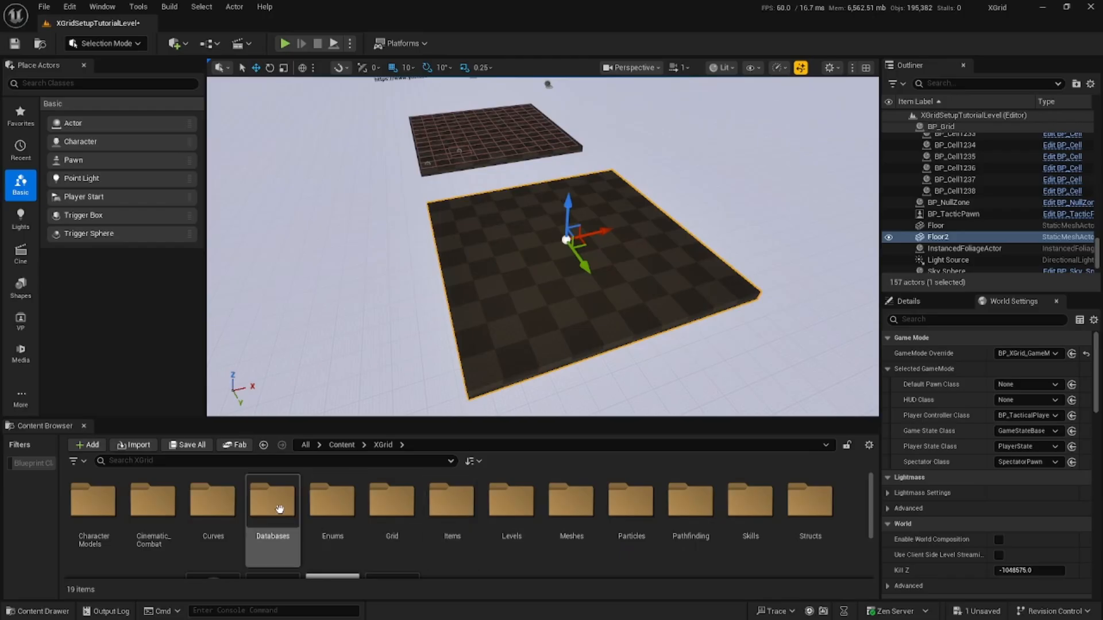
double_click(148, 508)
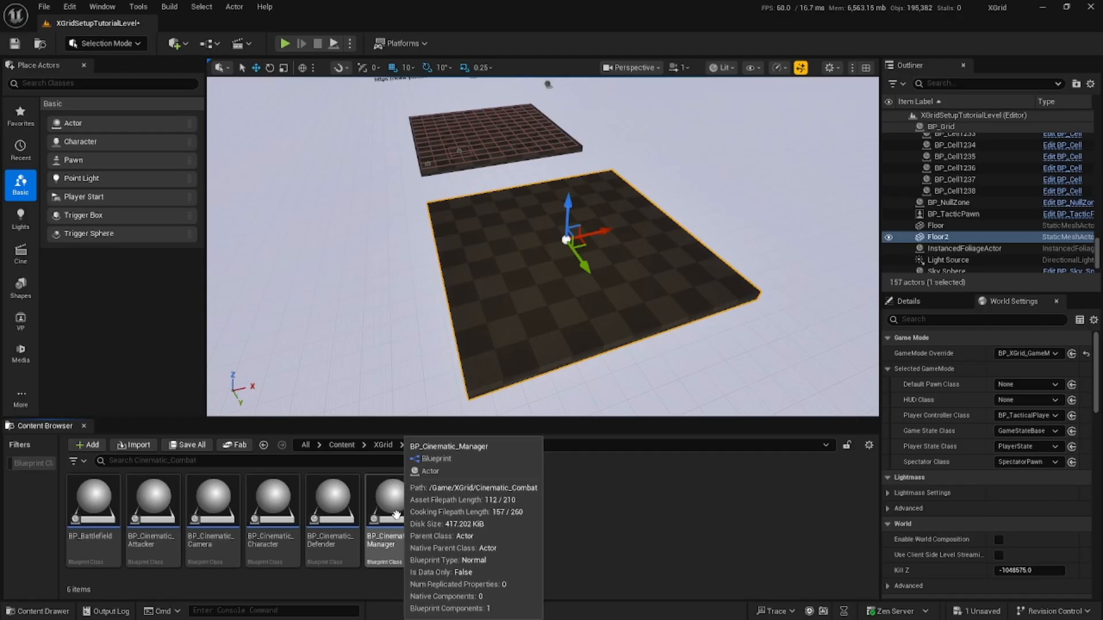
click(394, 510)
drag(394, 511, 392, 177)
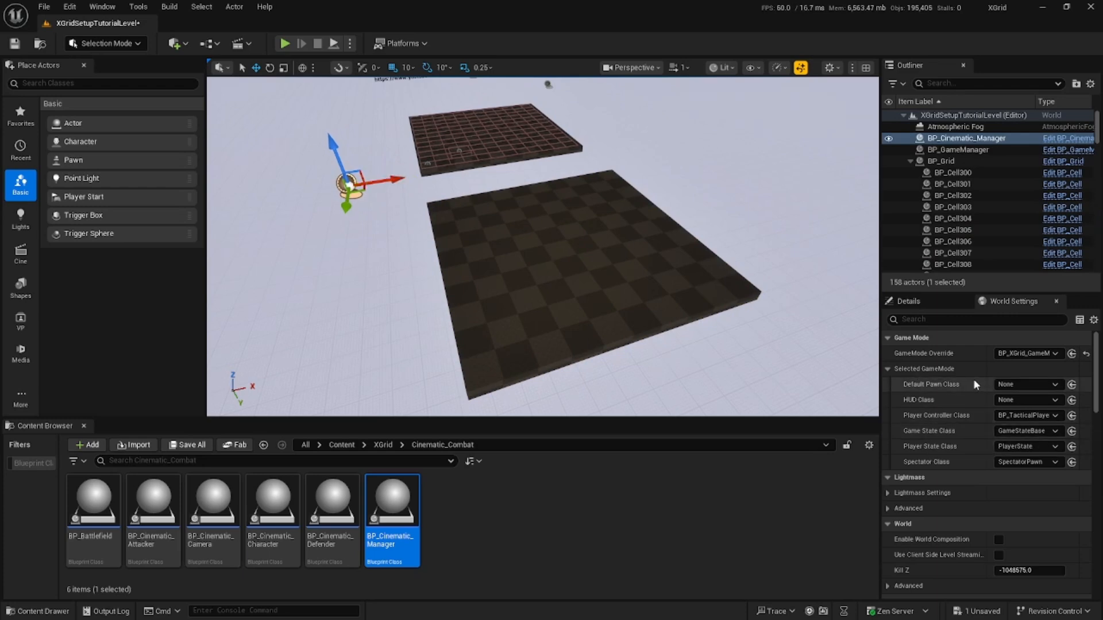
click(933, 299)
scroll(1001, 453, down, 2)
scroll(1001, 453, up, 2)
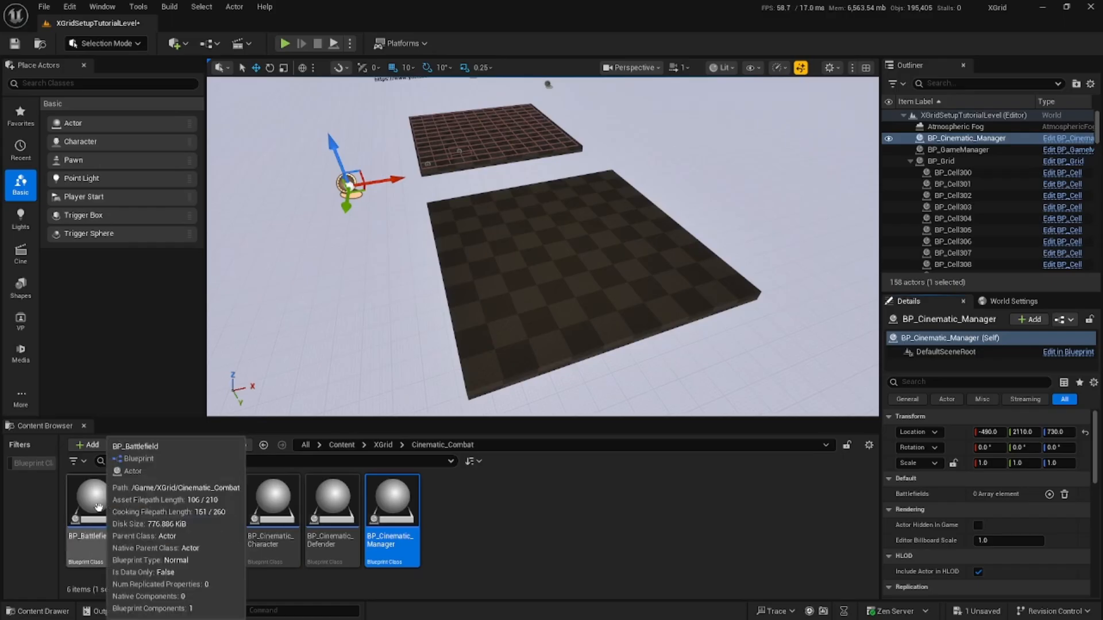
Step: Place BP_Battlefield between the two floors at about X 250, Y 940, Z 90 and rename it Default_Battlefield
drag(99, 509, 529, 147)
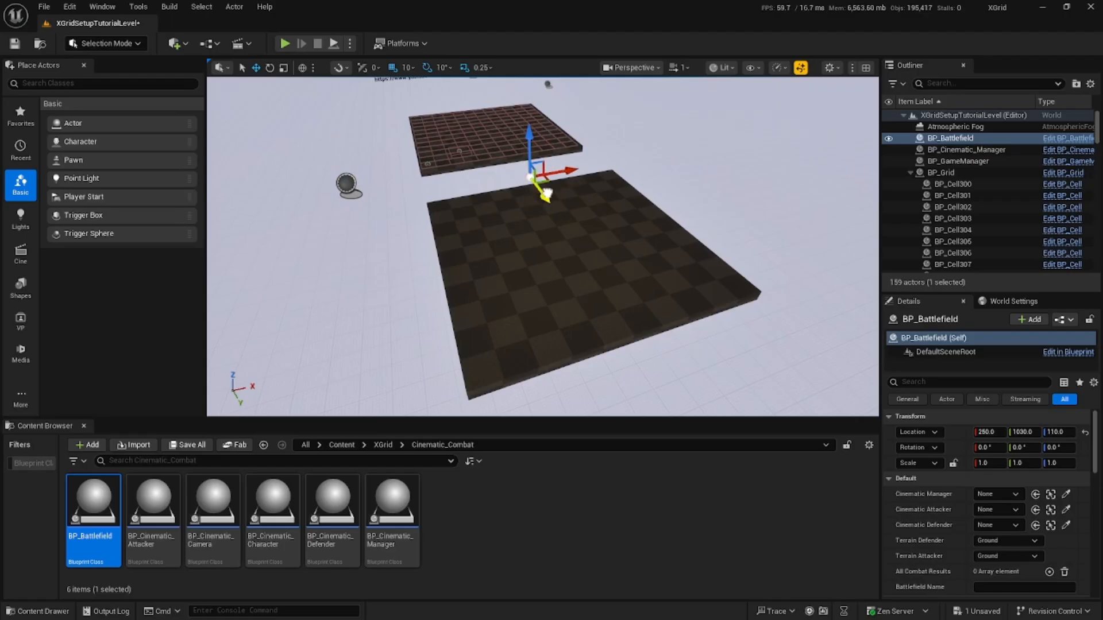
drag(547, 194, 543, 185)
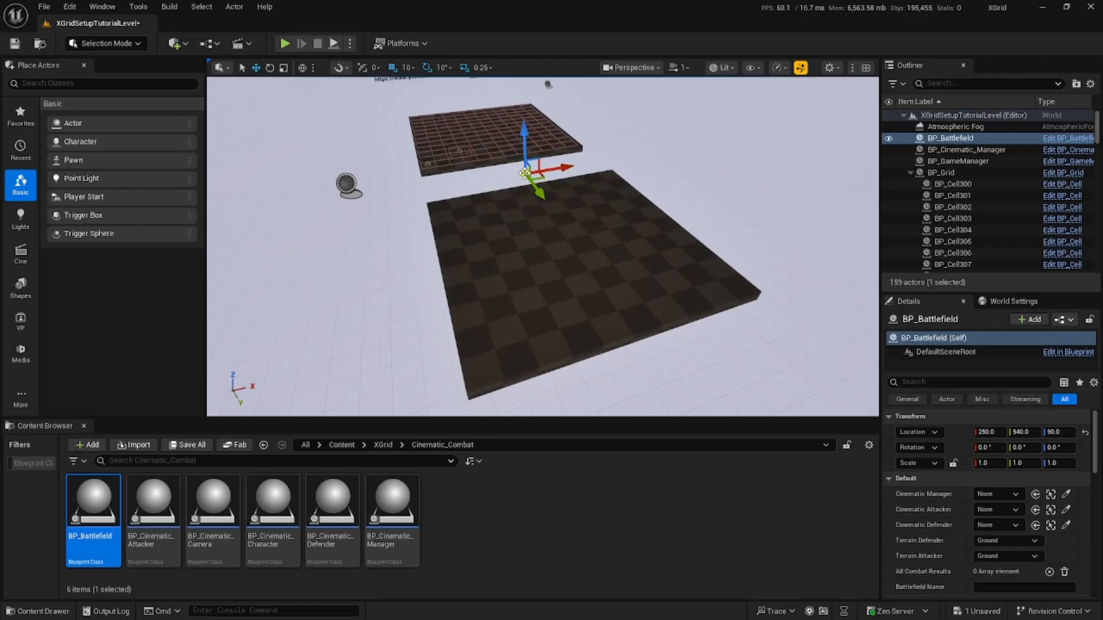
click(951, 140)
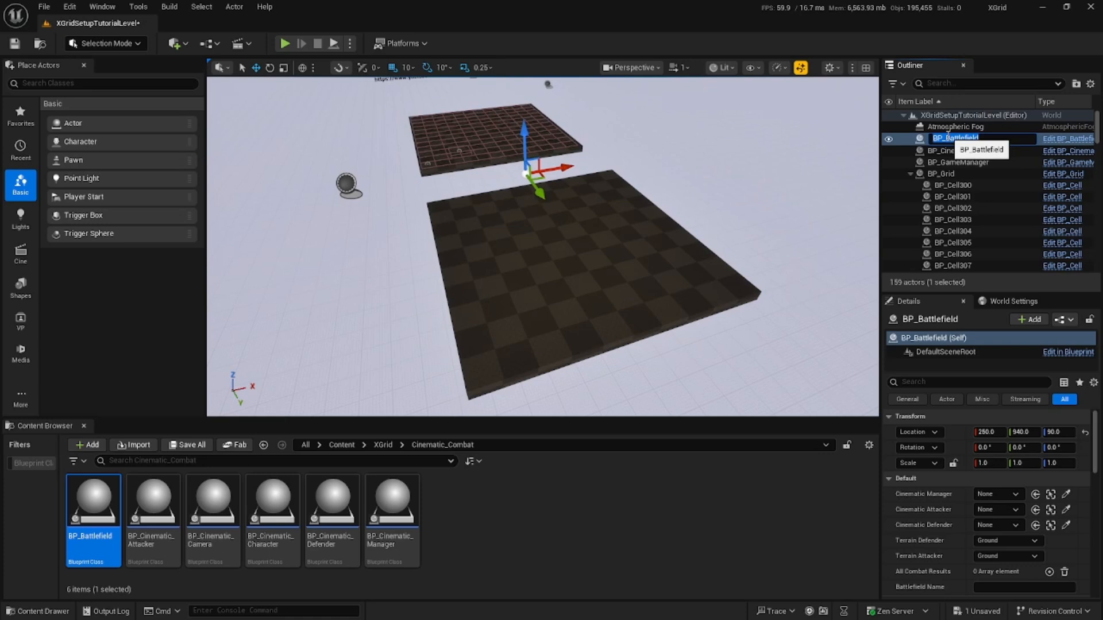
text(Default)
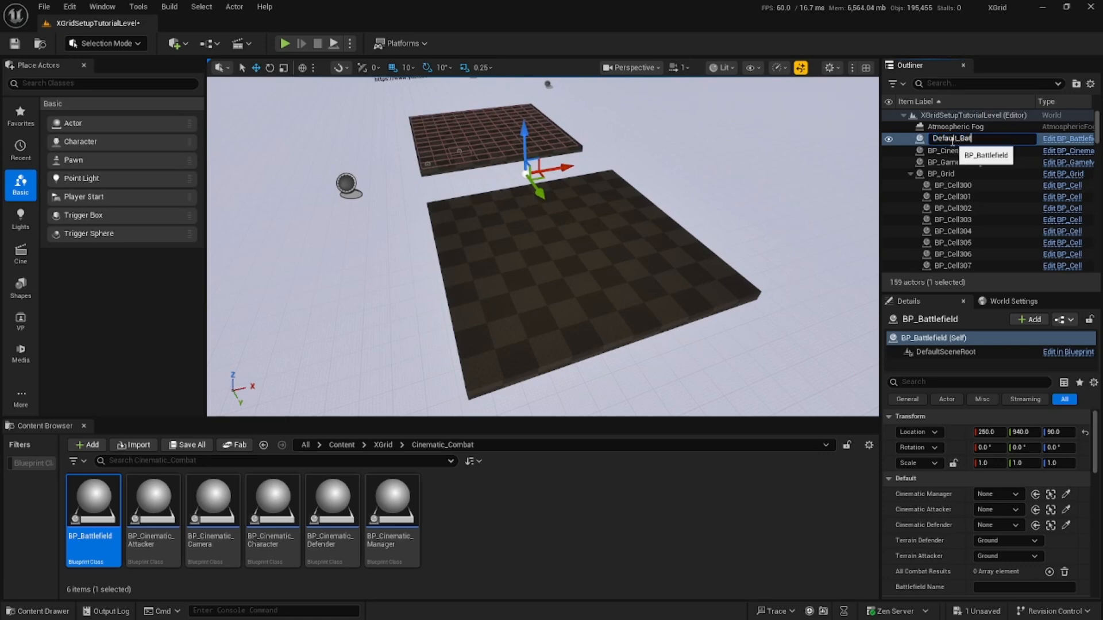
key(Return)
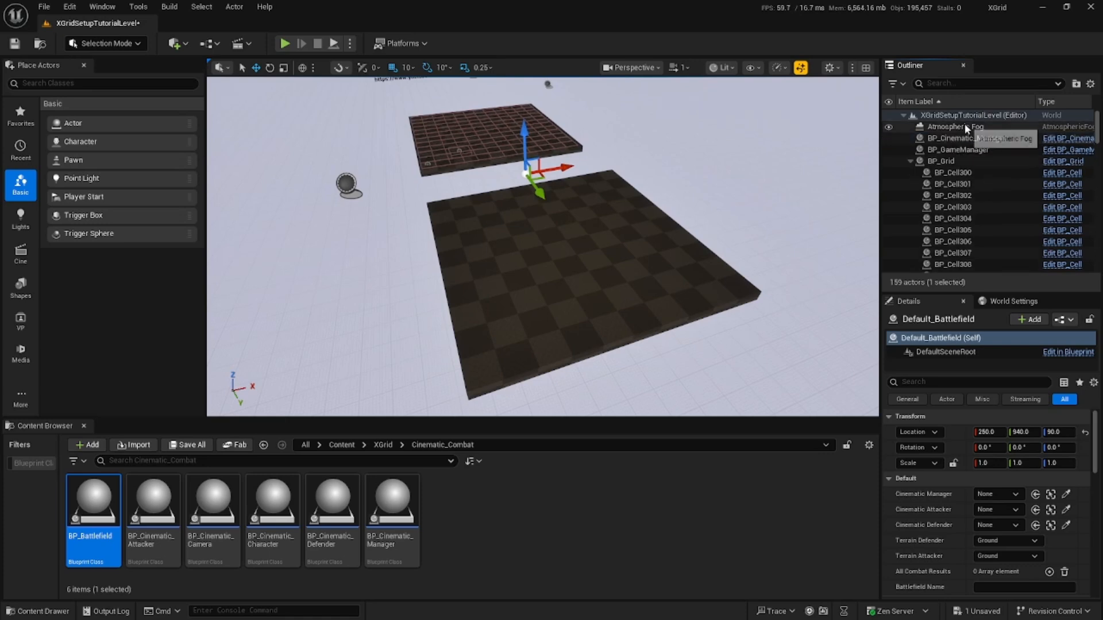
click(911, 161)
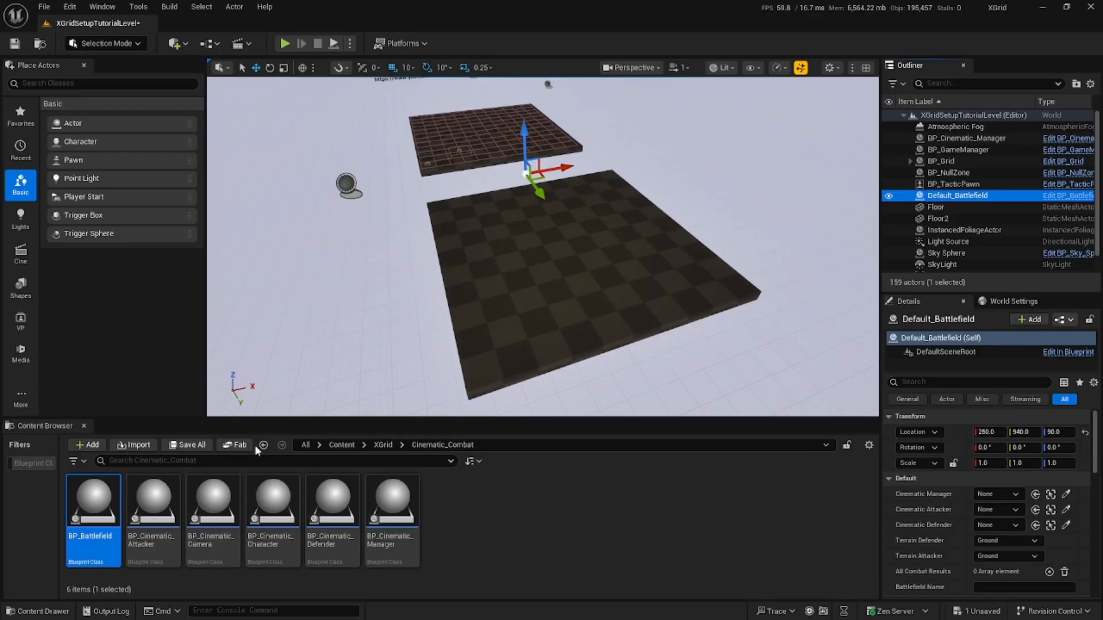
Step: Place BP_Cinematic_Attacker on the duplicated floor at about X -120, Y 1600, Z 80
drag(153, 500, 494, 238)
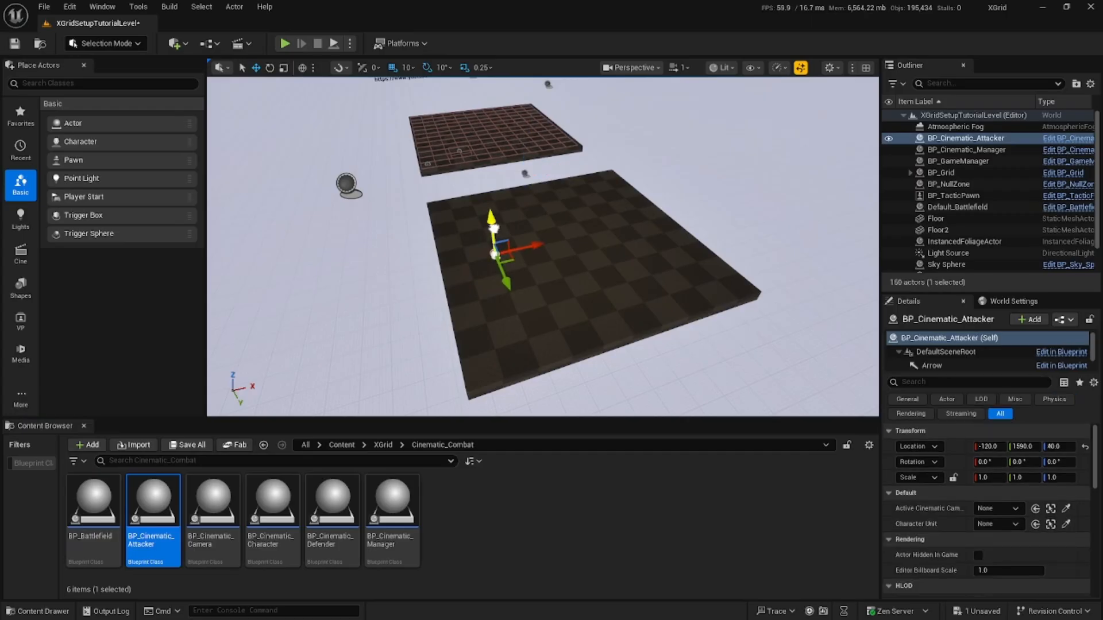
right_drag(494, 227, 643, 230)
key(w)
key(a)
key(s)
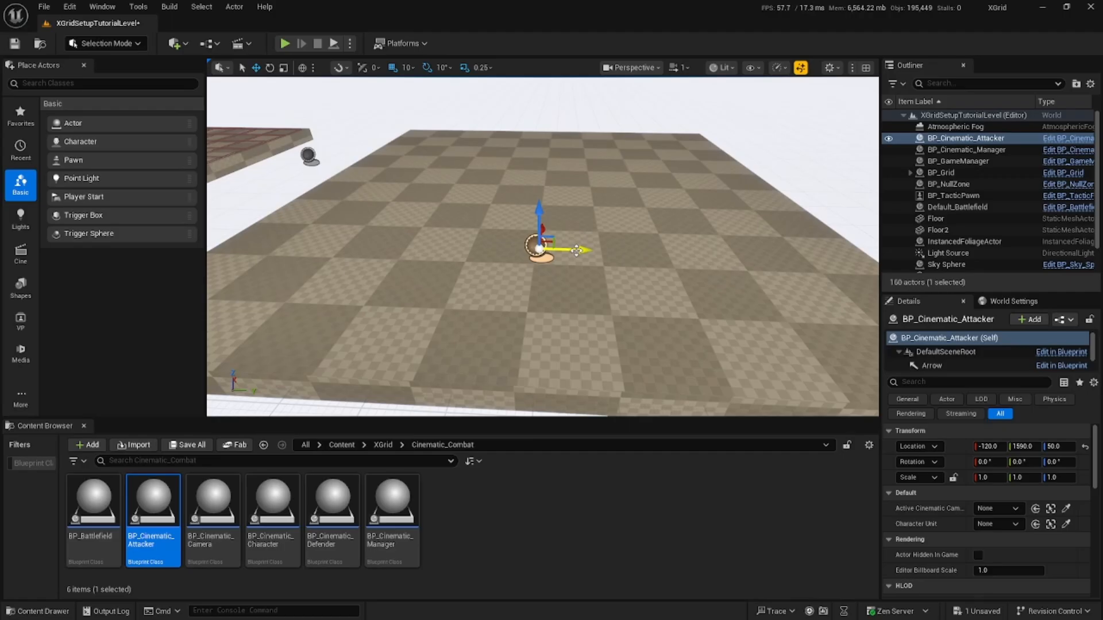
drag(578, 251, 584, 251)
drag(545, 216, 546, 201)
key(d)
right_drag(545, 201, 568, 221)
key(w)
key(g)
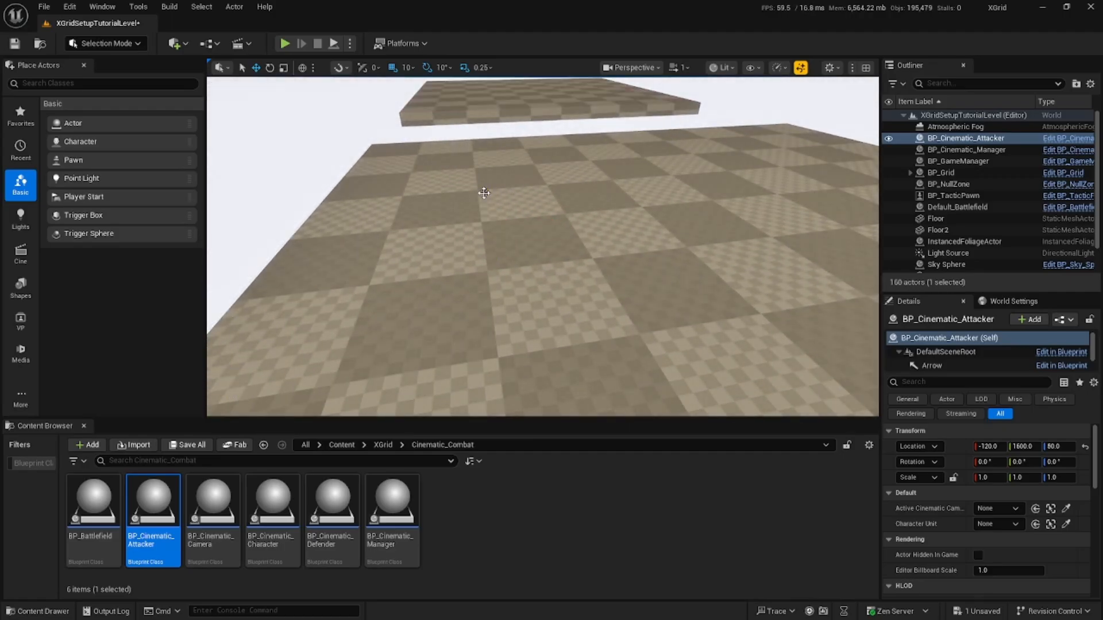
Step: Lower BP_Cinematic_Attacker to about Z 40 and shift it to about Y 1580
key(g)
drag(484, 194, 490, 232)
right_drag(490, 233, 703, 262)
key(a)
key(s)
drag(538, 303, 520, 303)
key(d)
right_drag(520, 303, 345, 304)
right_drag(551, 255, 482, 268)
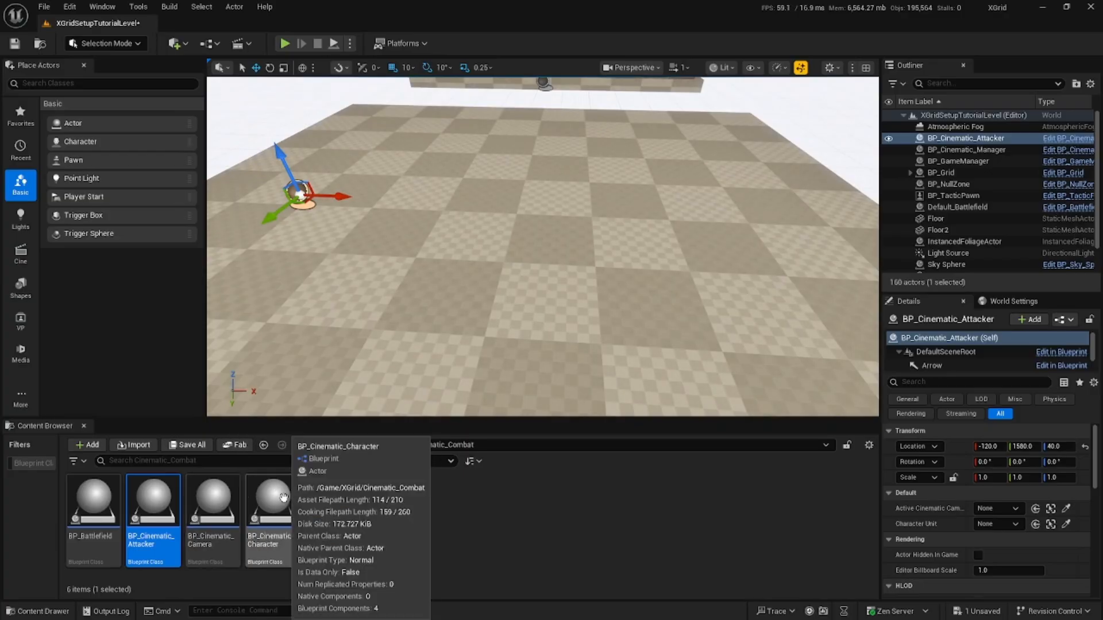
Step: Place BP_Cinematic_Defender opposite the attacker at about X 890, Y 1600, Z 40, rotated about 180° to face it
drag(357, 495, 627, 225)
key(e)
key(w)
drag(708, 243, 814, 254)
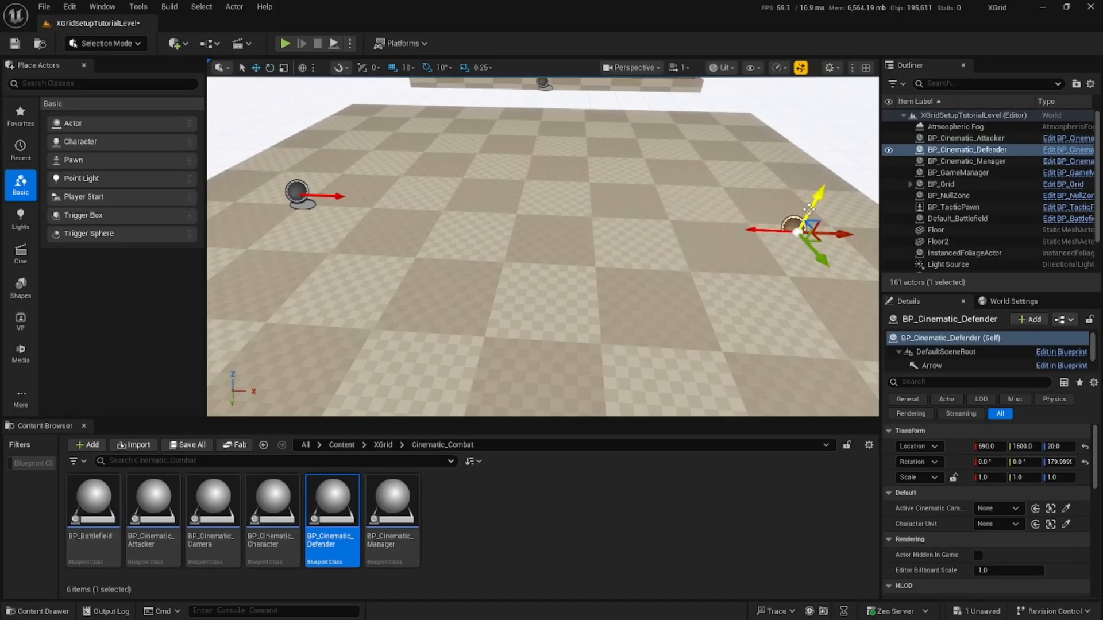
drag(810, 208, 815, 196)
mouse_move(815, 196)
right_down()
mouse_move(919, 193)
mouse_move(844, 247)
mouse_move(867, 258)
mouse_move(805, 212)
mouse_move(822, 209)
right_up()
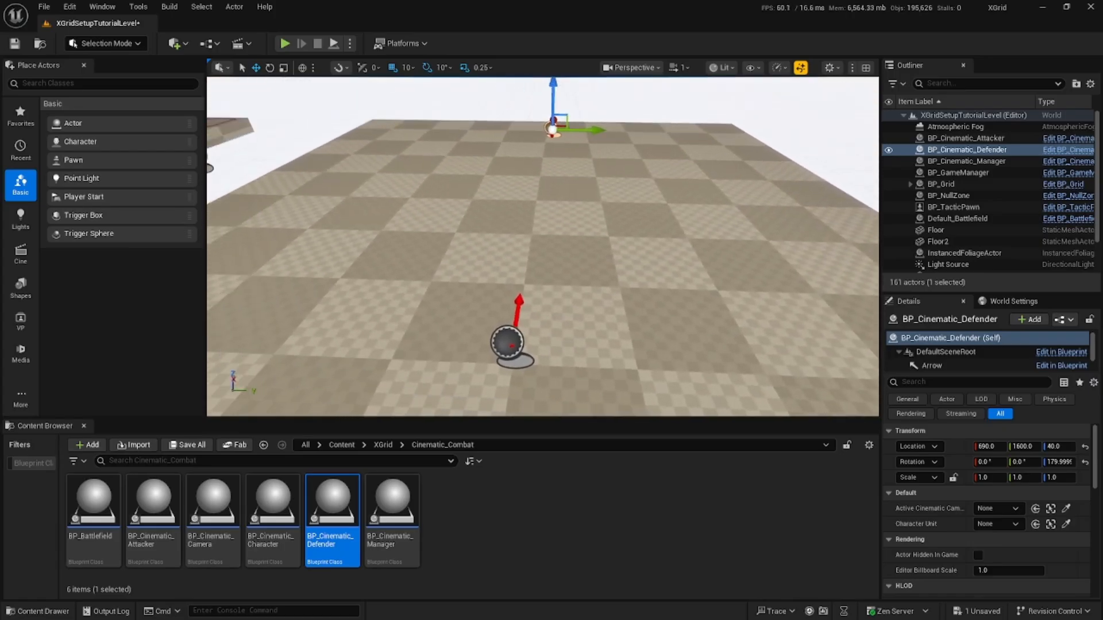
Step: Move BP_Cinematic_Attacker outward from the defender to about X -240, Y 1590
click(509, 343)
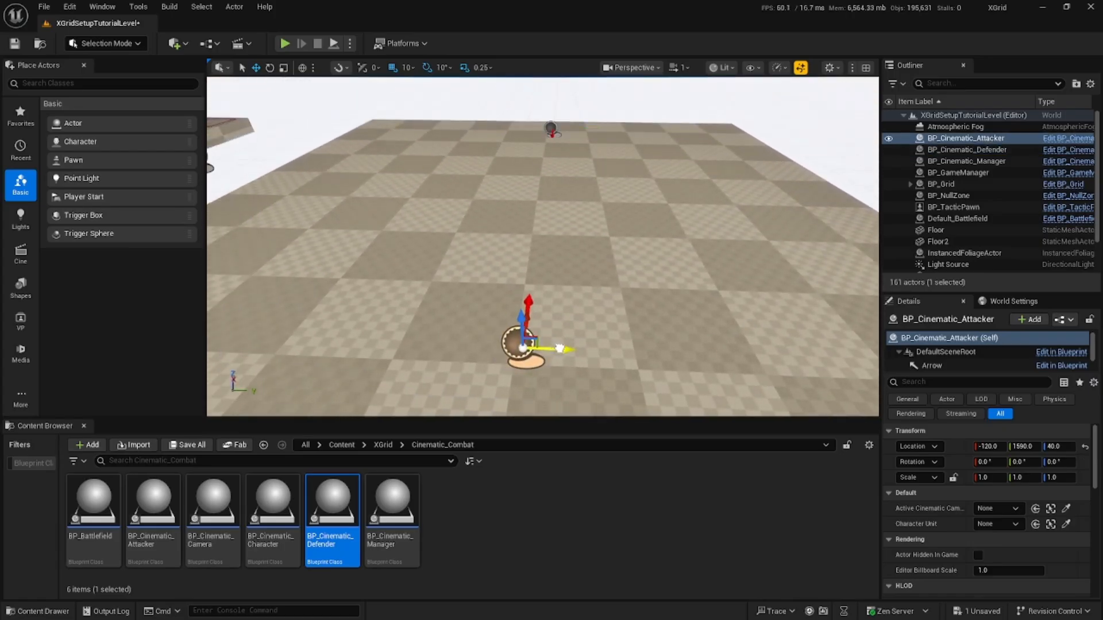
right_drag(560, 349, 471, 247)
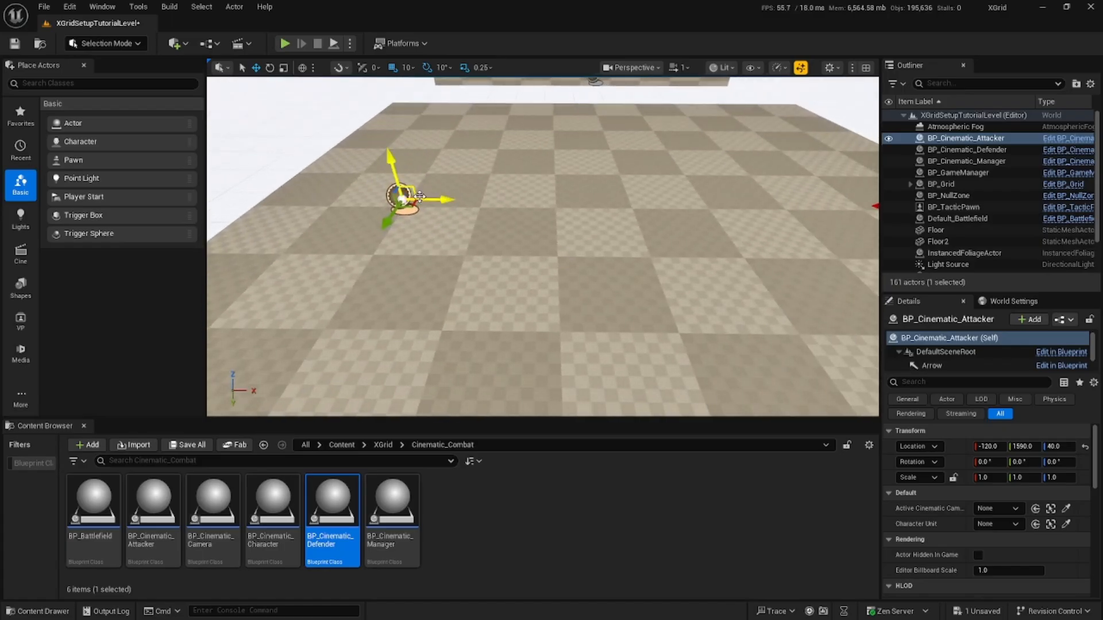
drag(420, 197, 324, 202)
right_drag(325, 202, 382, 202)
key(s)
Step: Move BP_Cinematic_Defender along the X axis to about X 700
click(612, 213)
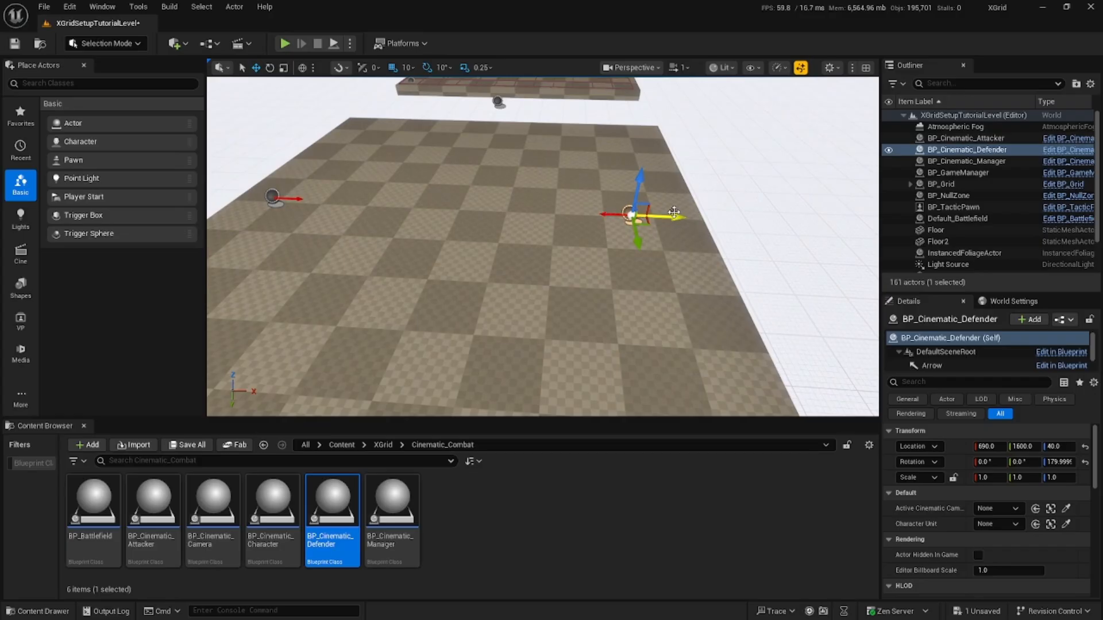
drag(674, 213, 678, 213)
right_drag(704, 197, 721, 183)
key(a)
key(w)
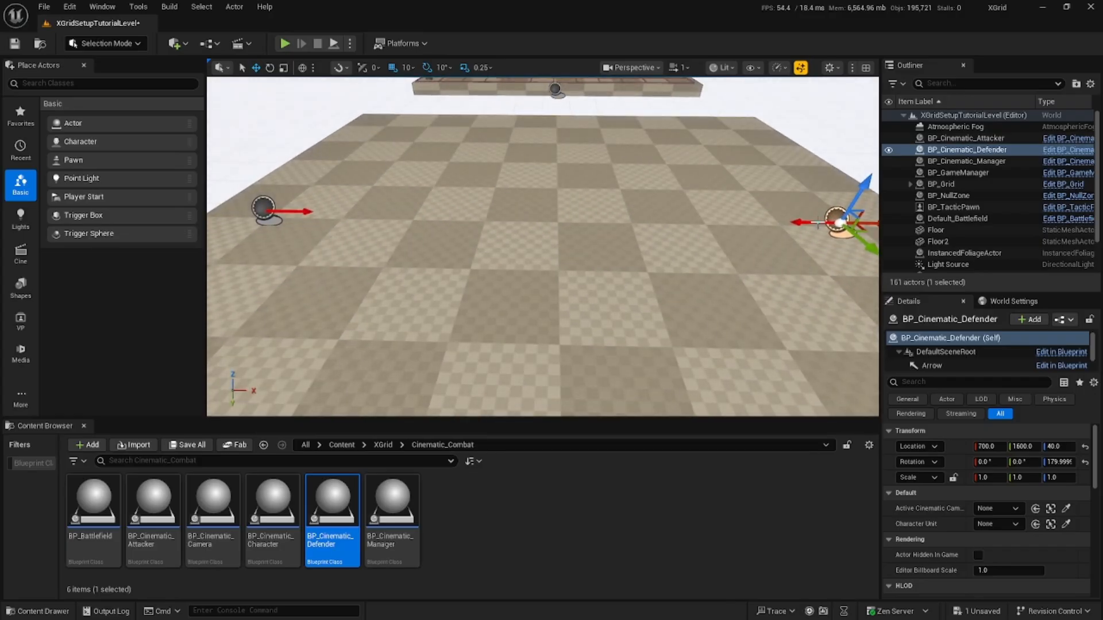
key(s)
right_drag(674, 215, 682, 217)
key(d)
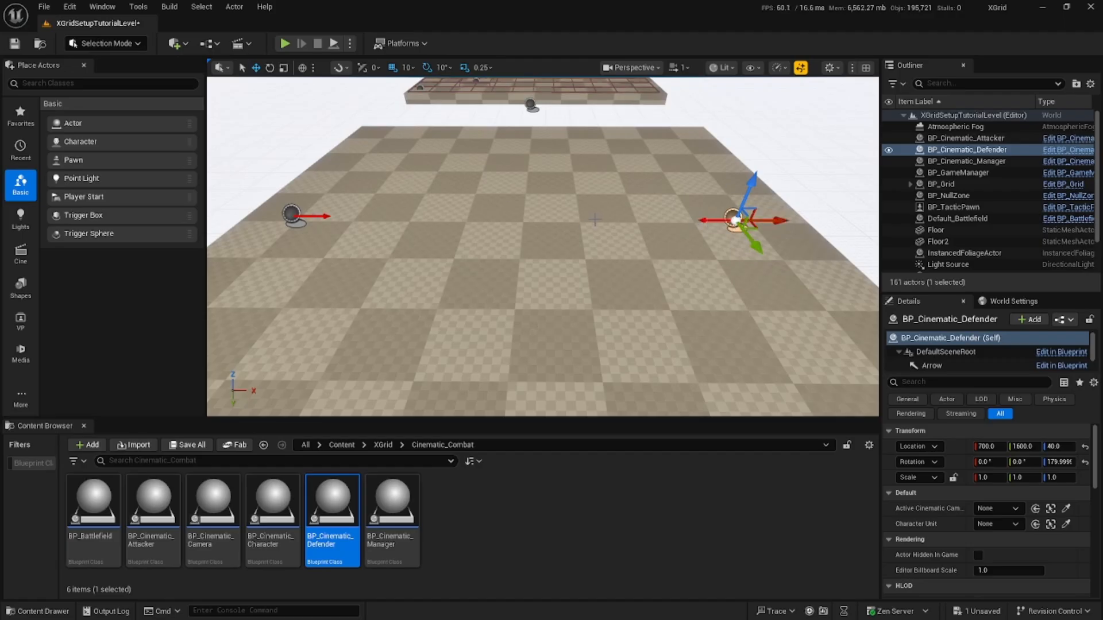
Step: Review the placement of the attacker, defender and Default_Battlefield by selecting each one in turn
key(a)
right_drag(688, 222, 718, 204)
key(s)
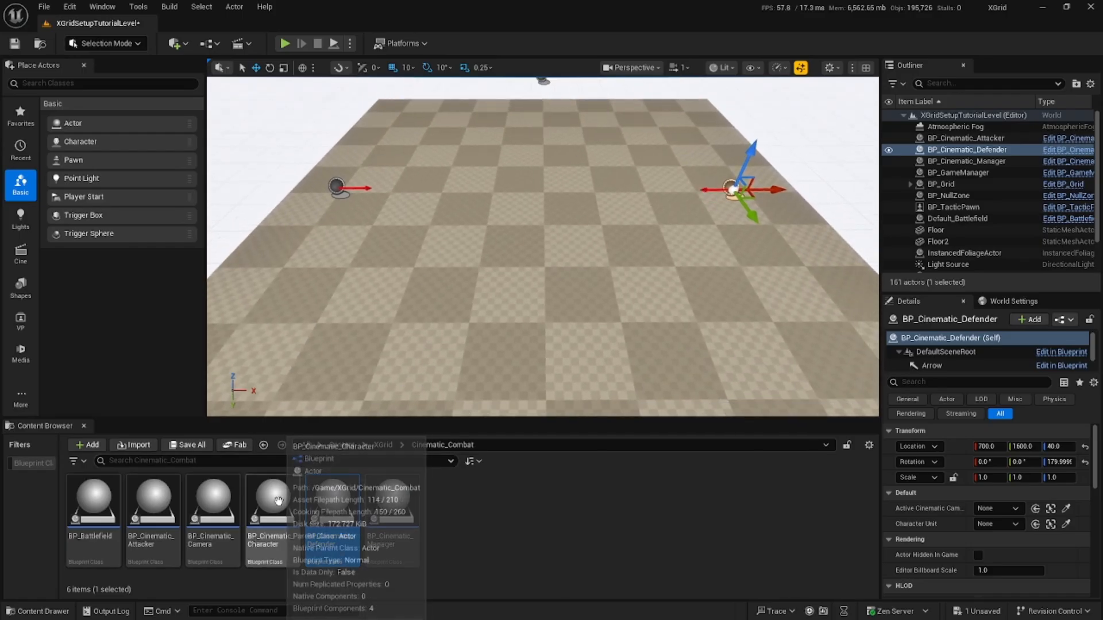
right_drag(324, 202, 325, 197)
key(s)
click(375, 203)
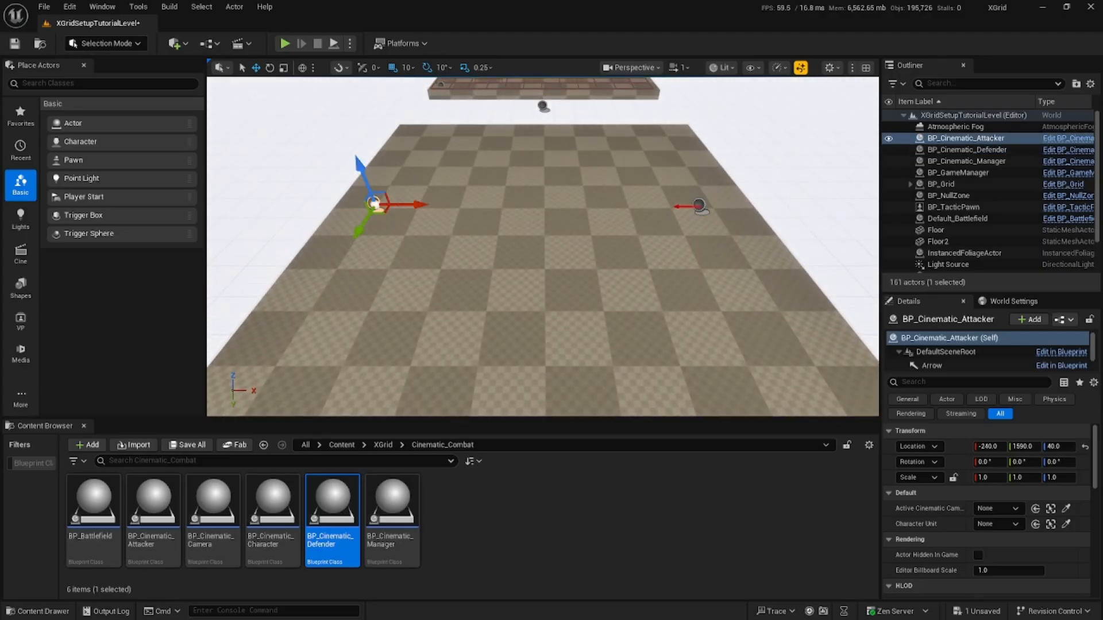
click(699, 206)
click(542, 106)
key(f)
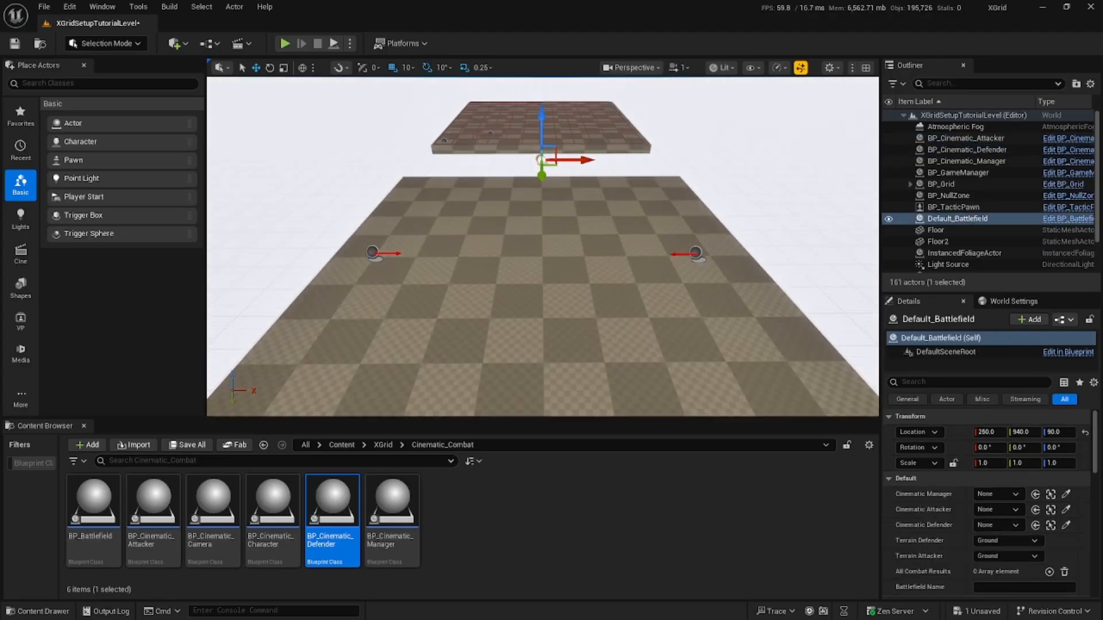
right_drag(541, 155, 586, 184)
key(a)
key(d)
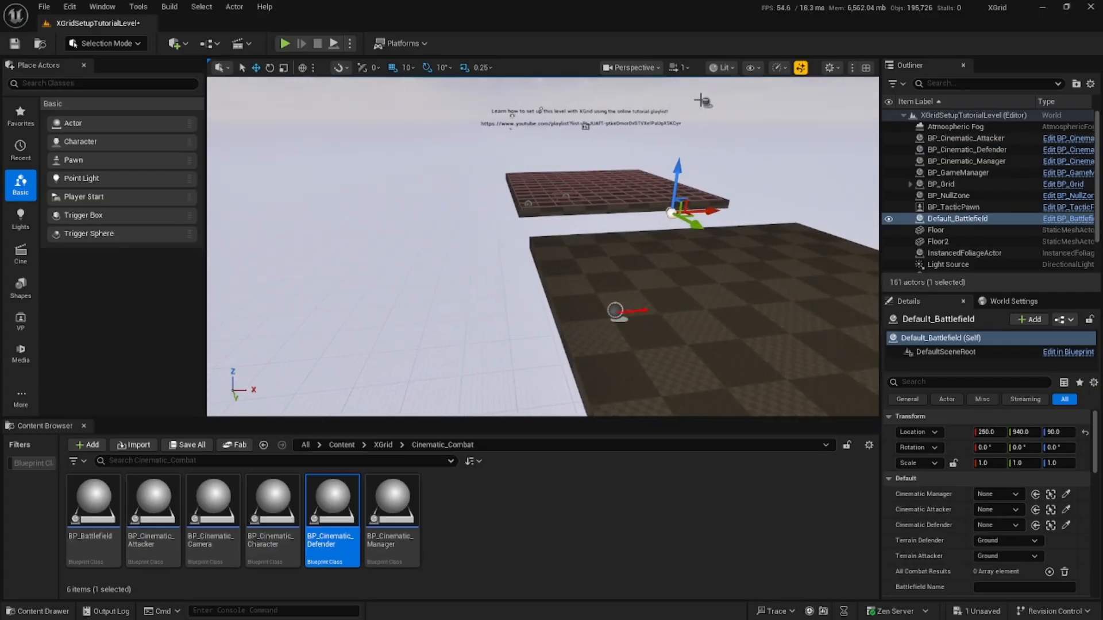
Step: Filter the level's actor list by "manager" and focus on BP_Cinematic_Manager
click(648, 106)
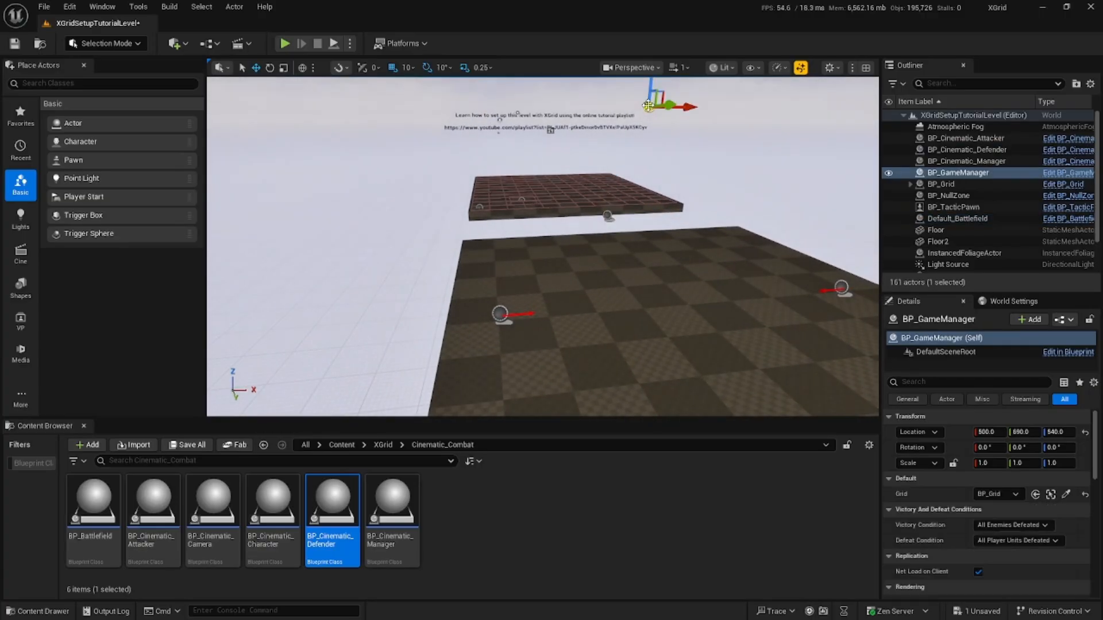
right_drag(763, 169, 771, 173)
click(924, 84)
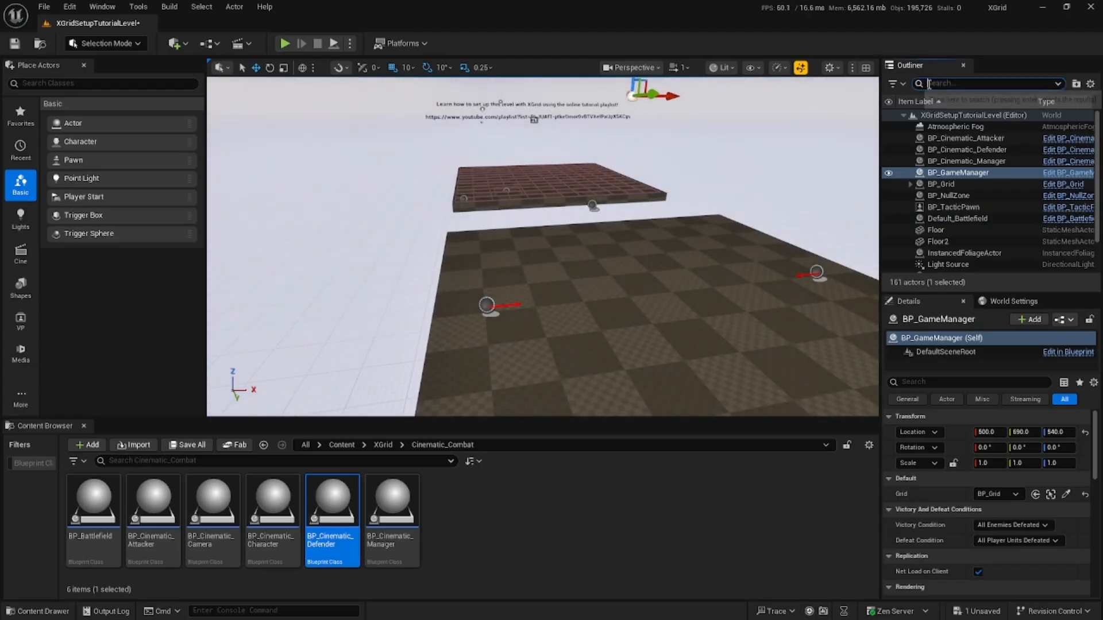
text(manager)
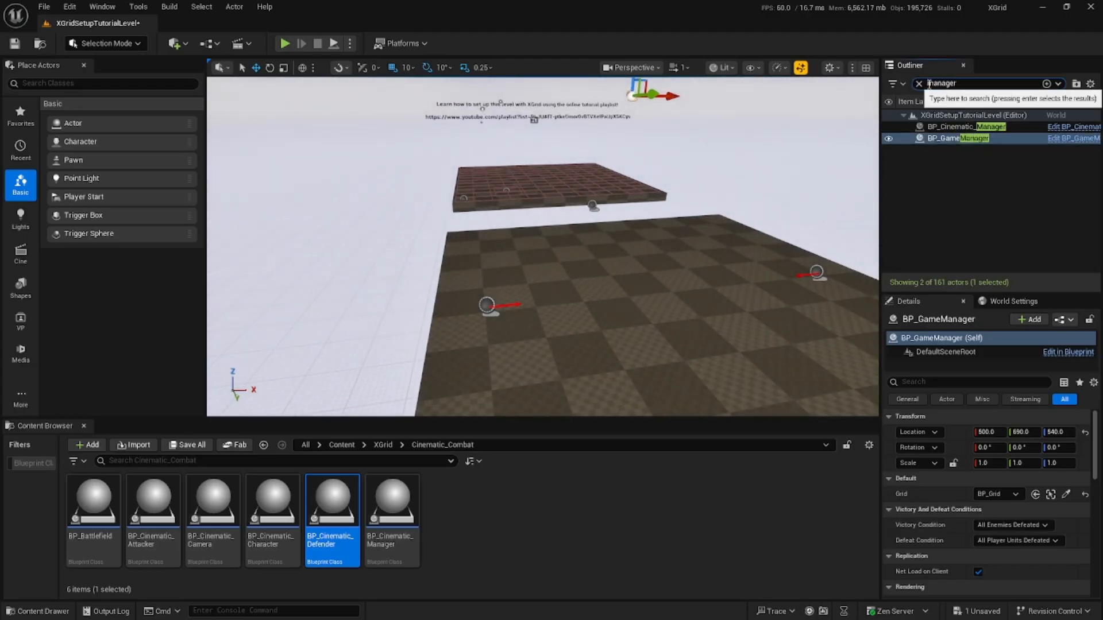
double_click(965, 127)
Step: Lower BP_Cinematic_Manager and shift it along the Y axis to about X -490, Y 1750, Z 340
right_drag(414, 173, 431, 151)
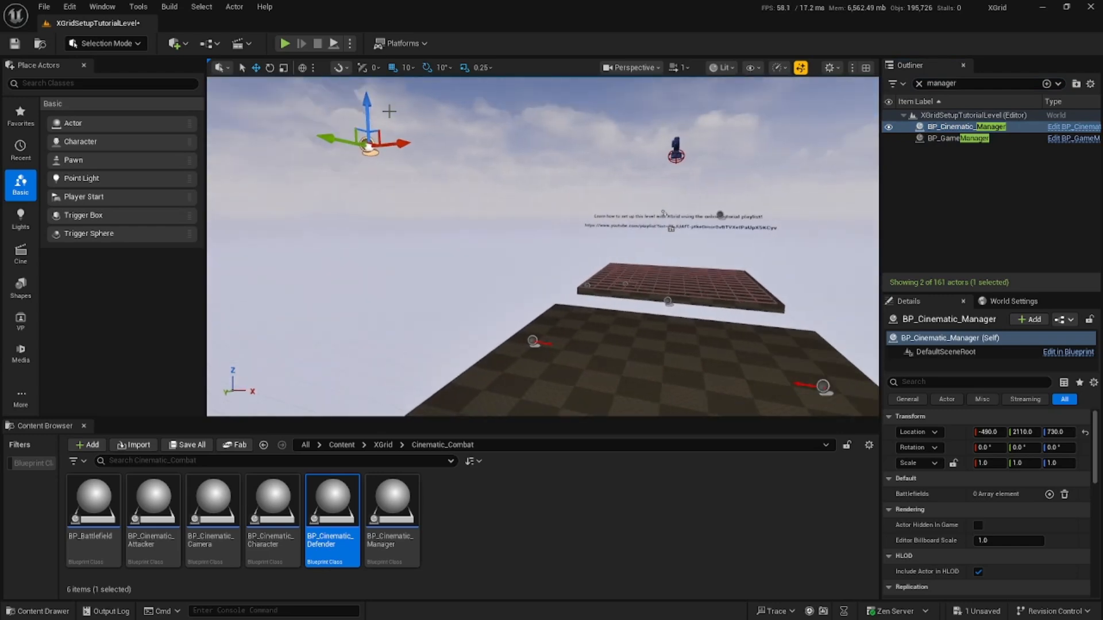
drag(371, 108, 371, 248)
right_drag(372, 252, 383, 313)
key(s)
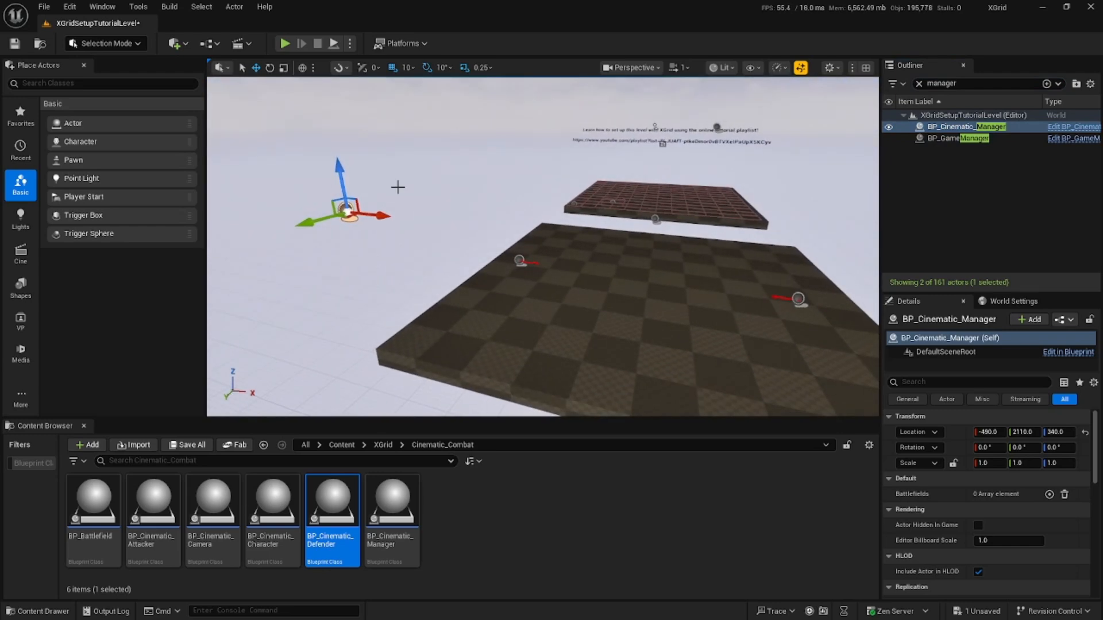
drag(313, 221, 392, 193)
right_drag(489, 163, 522, 160)
key(w)
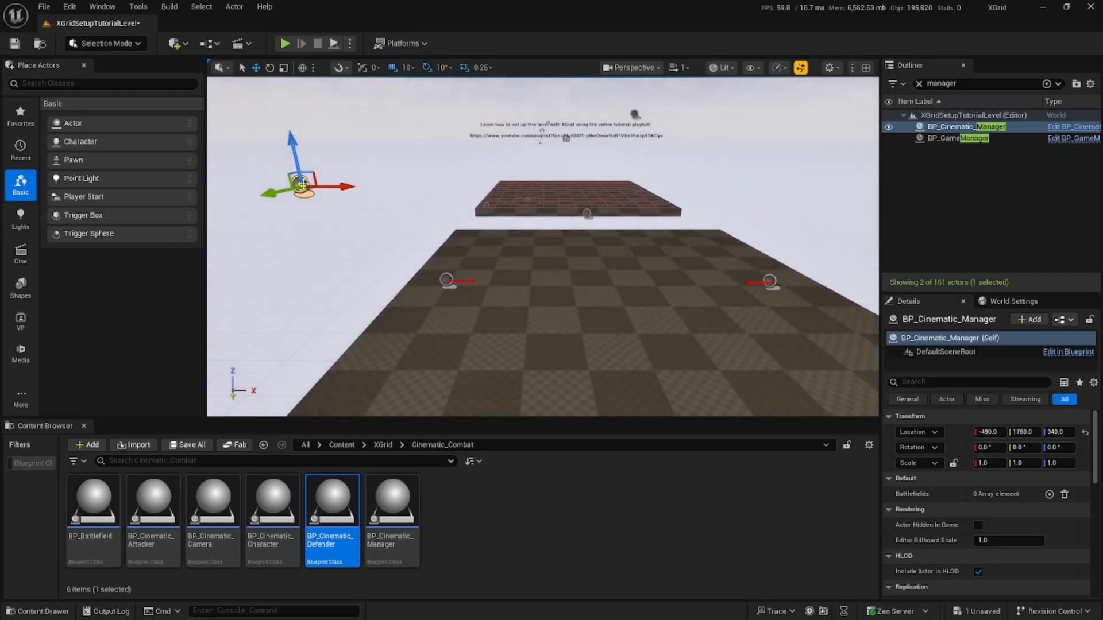
mouse_move(301, 185)
right_down()
mouse_move(298, 201)
mouse_move(313, 194)
right_up()
key(s)
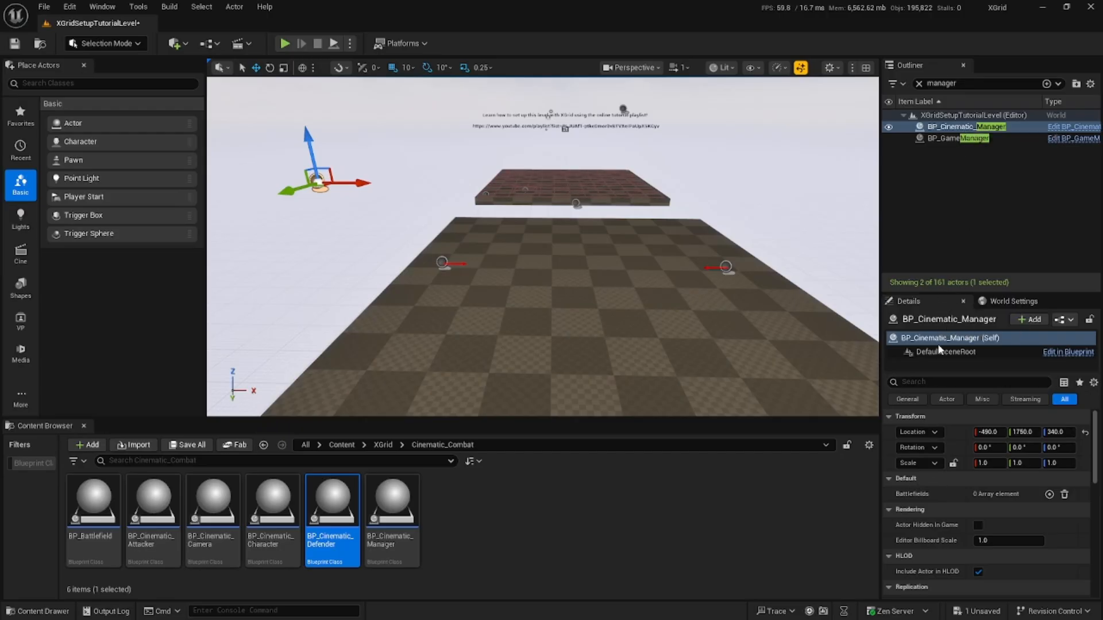
Step: Add Default_Battlefield as an element of BP_Cinematic_Manager's Battlefields array, save the level and widen the actor properties area
click(1049, 494)
click(997, 510)
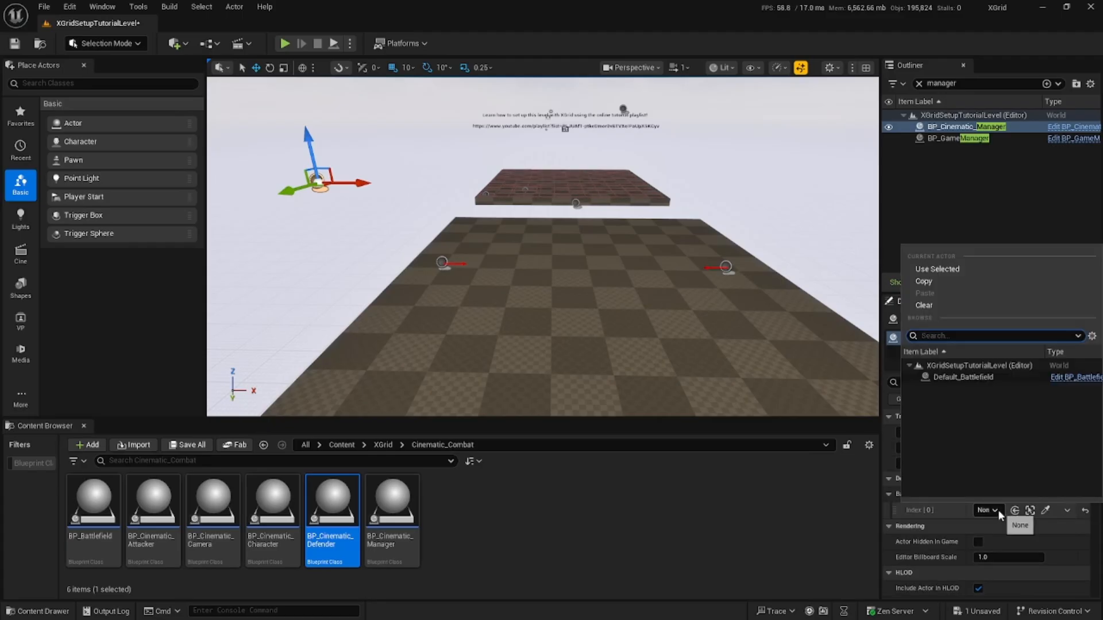
click(967, 376)
key(ctrl+s)
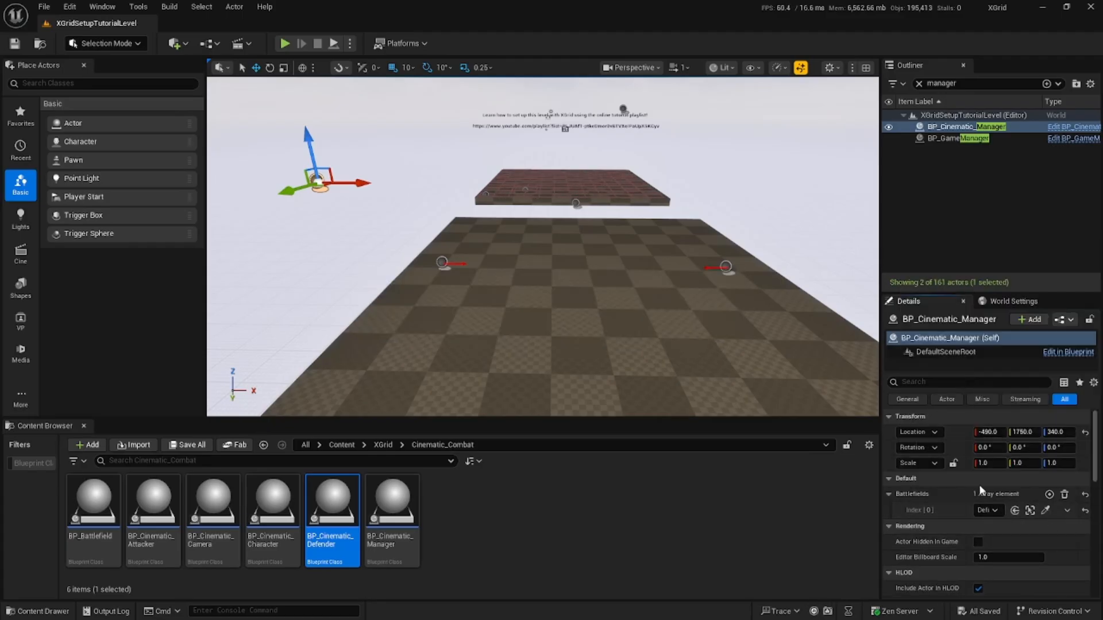
drag(879, 485, 810, 488)
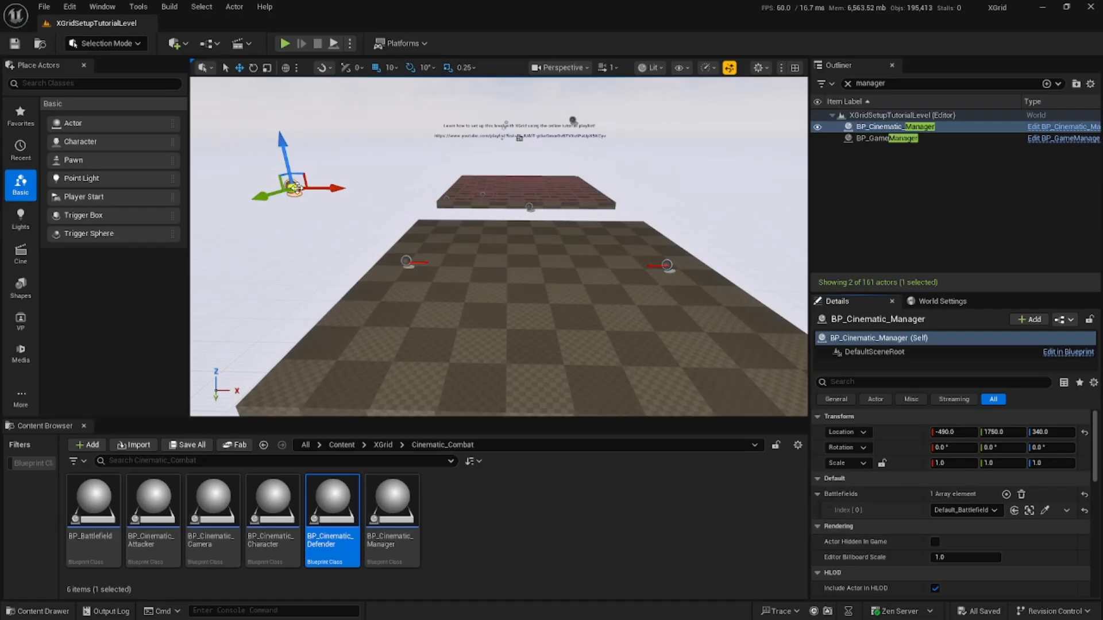
Step: Clear the actor filter and assign BP_Cinematic_Manager as the Cinematic Manager of Default_Battlefield
click(530, 208)
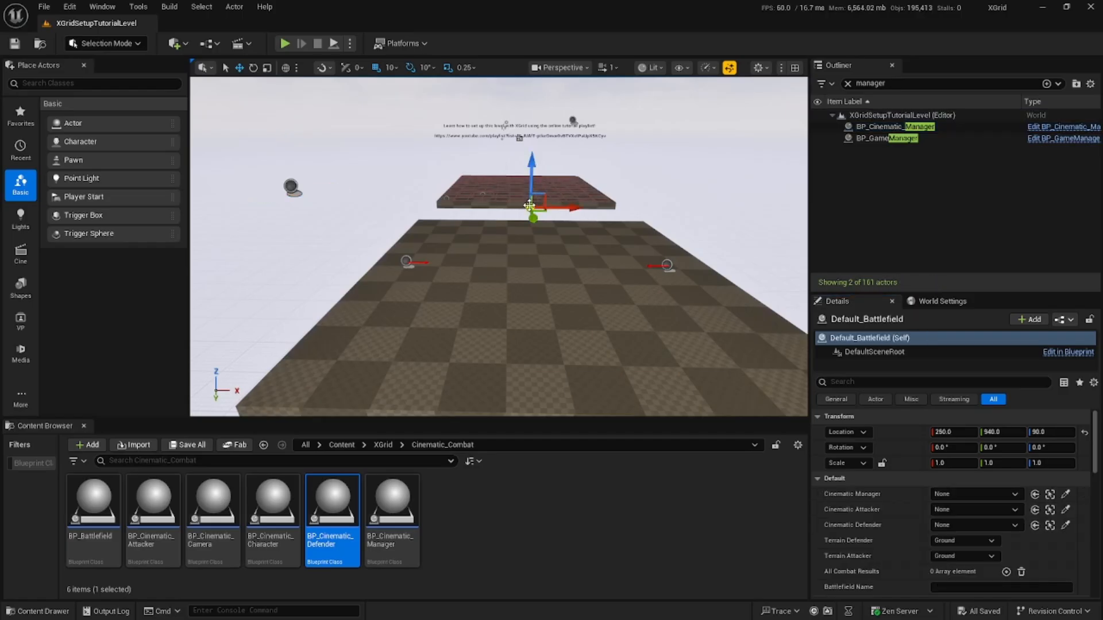
click(847, 84)
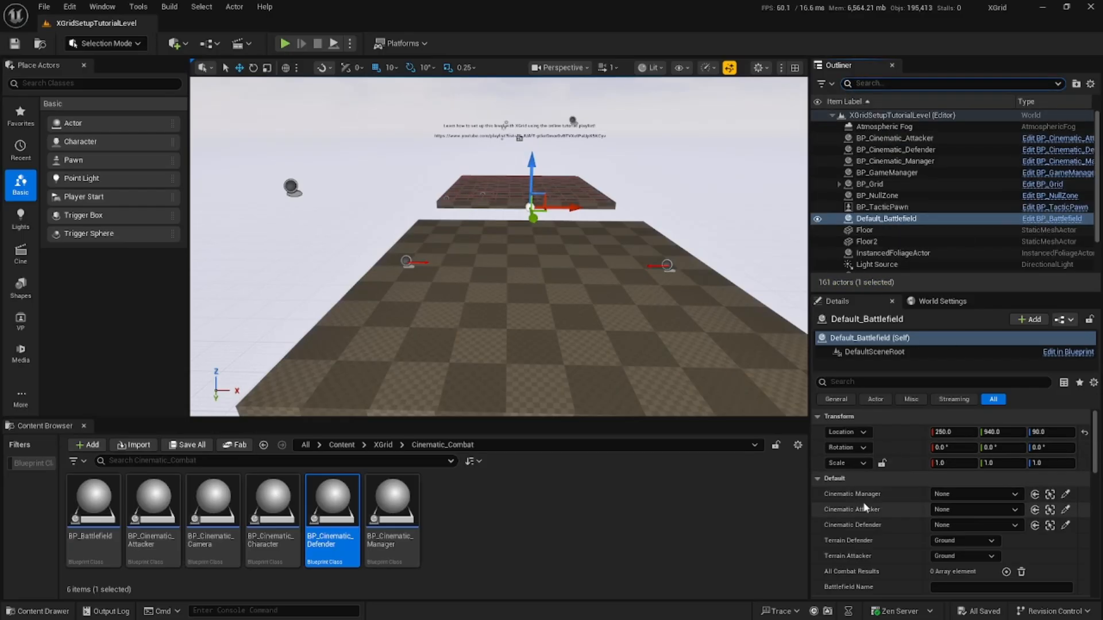
click(980, 493)
click(980, 360)
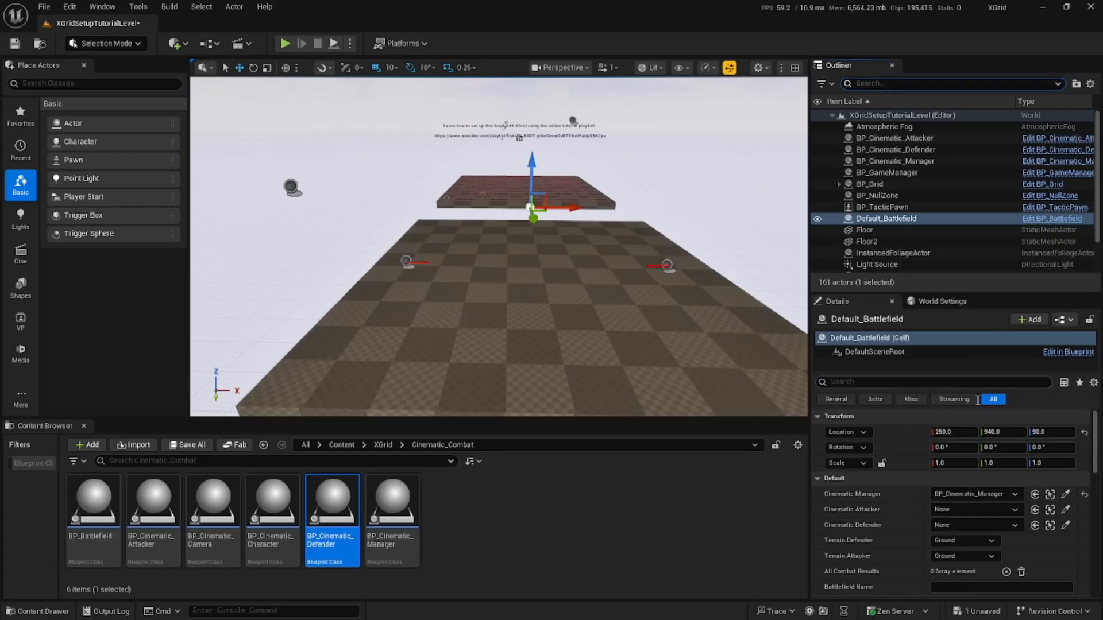
Step: Rename the BP_Cinematic_Attacker actor in the level as Default_Cinematic_Attacker
click(967, 511)
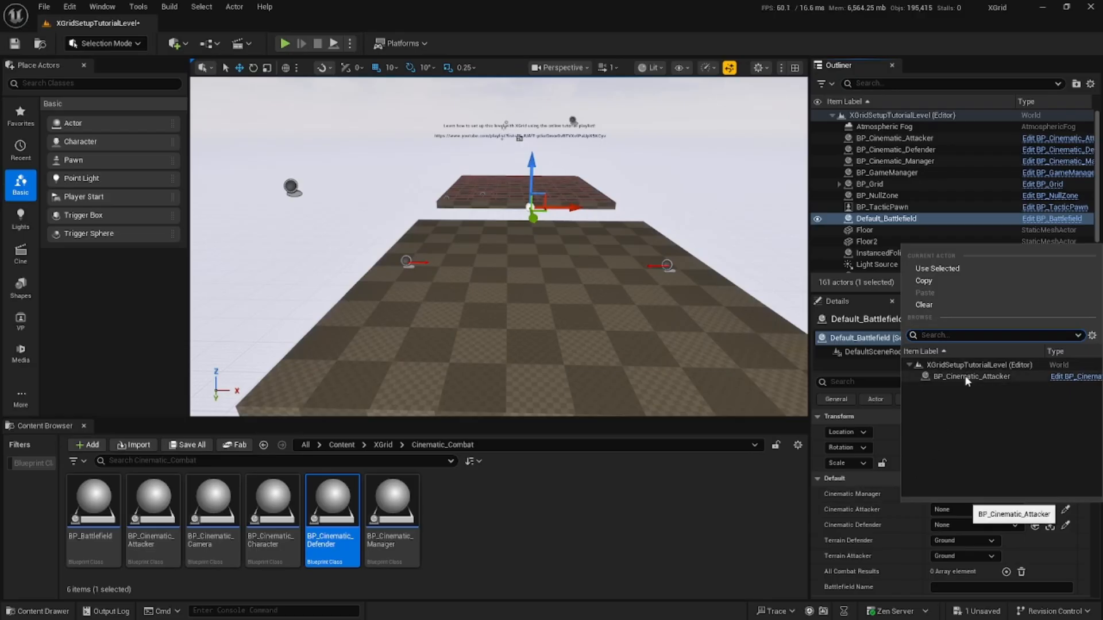
click(946, 508)
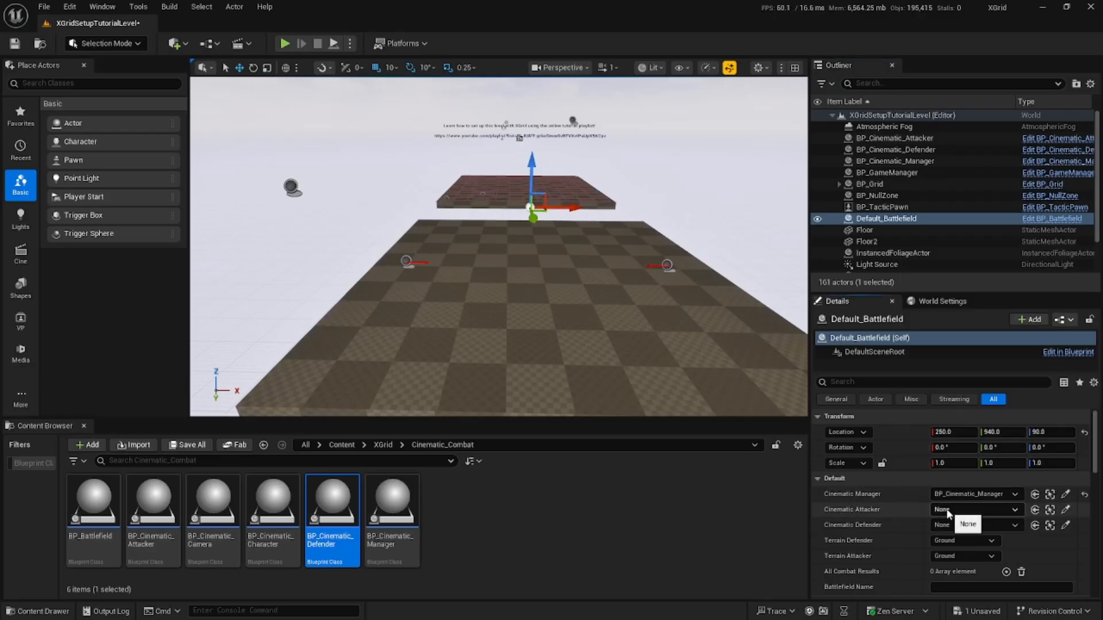
click(883, 139)
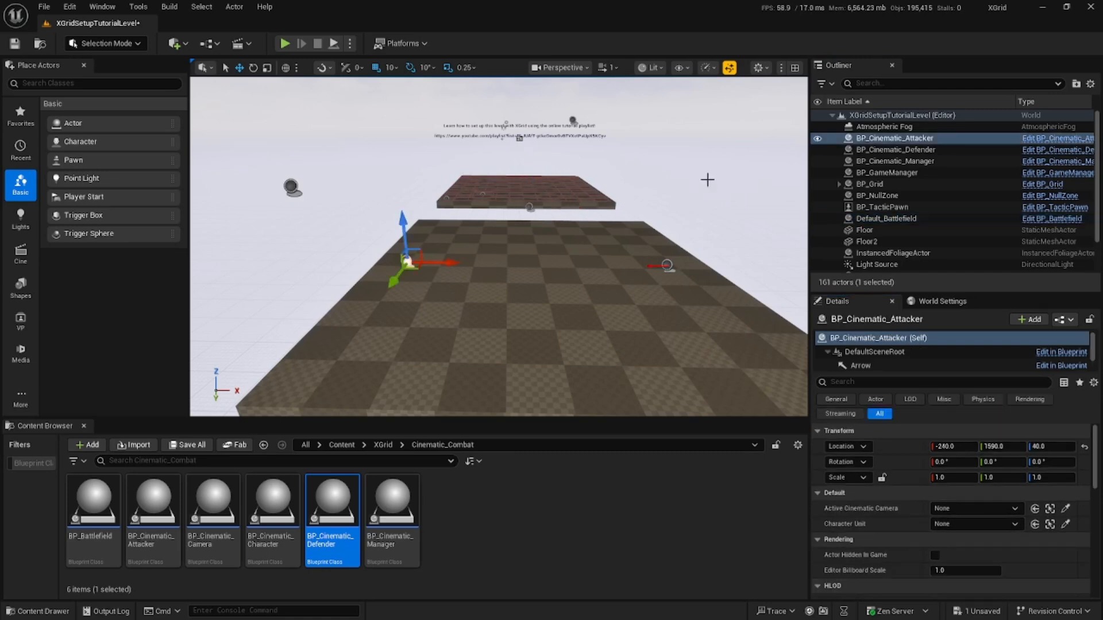
click(883, 139)
key(Right)
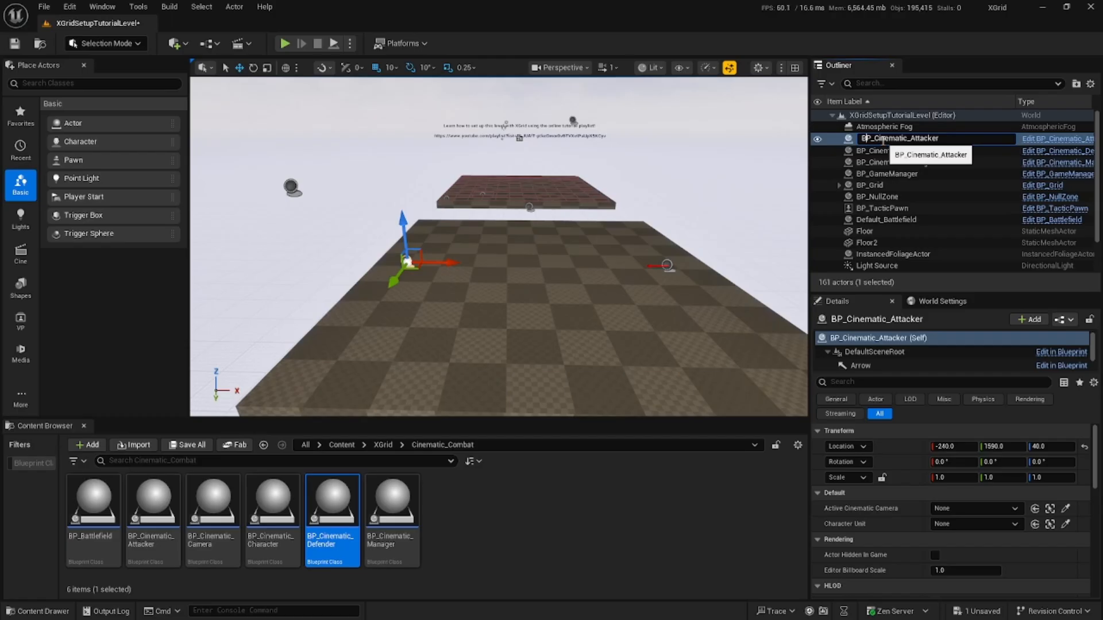
text(Default)
key(Return)
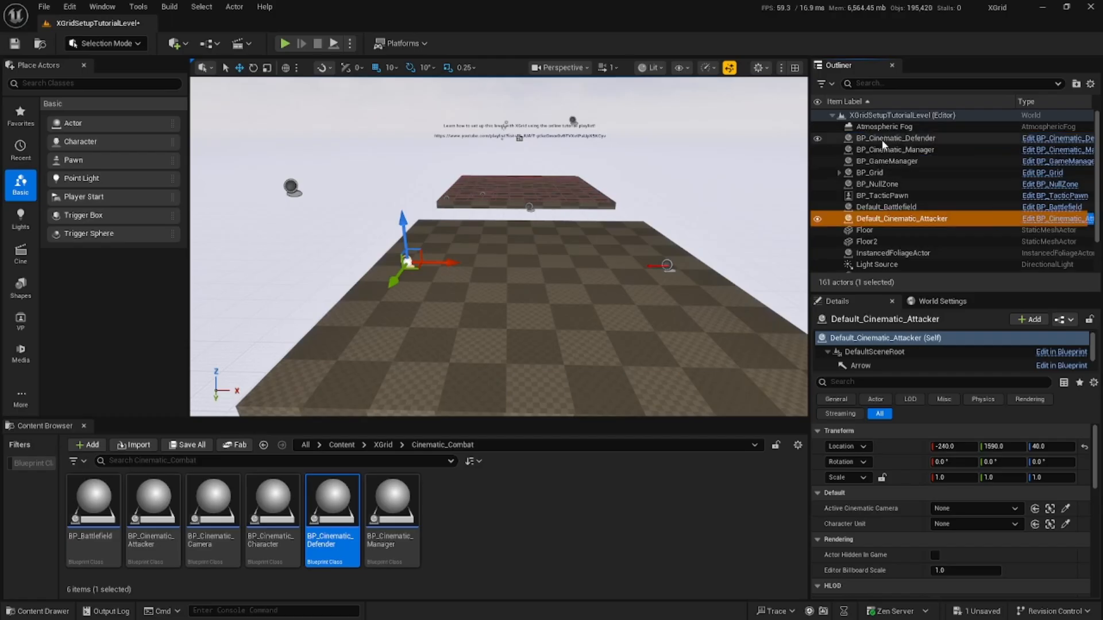
Step: Rename the BP_Cinematic_Defender actor in the level as Default_Cinematic_Defender
click(872, 139)
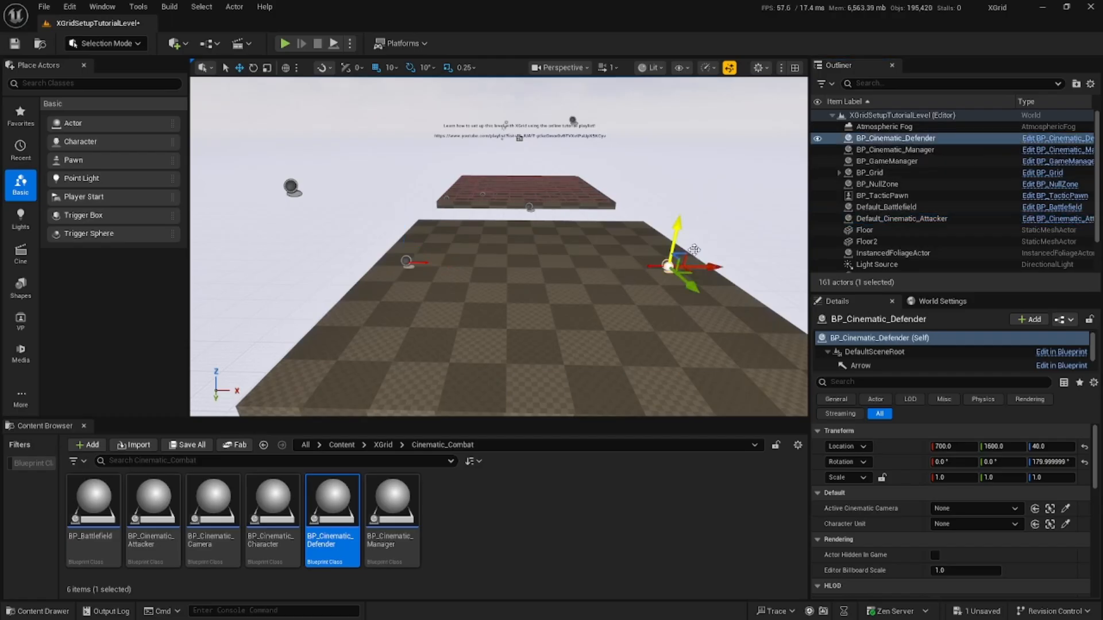
click(872, 138)
drag(872, 139, 856, 138)
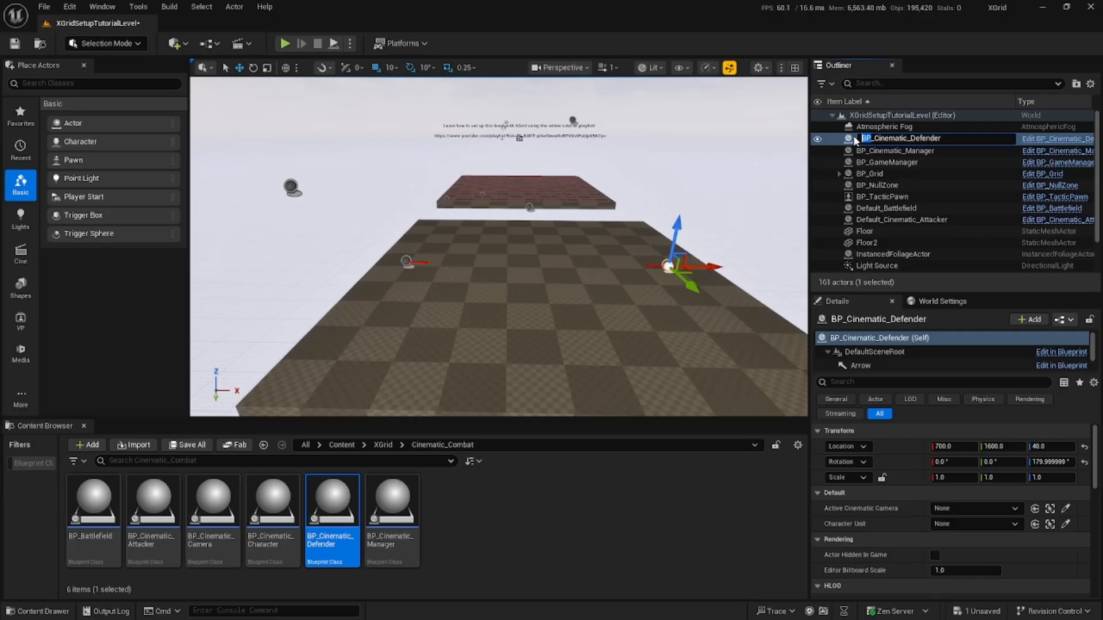
text(Default)
key(Return)
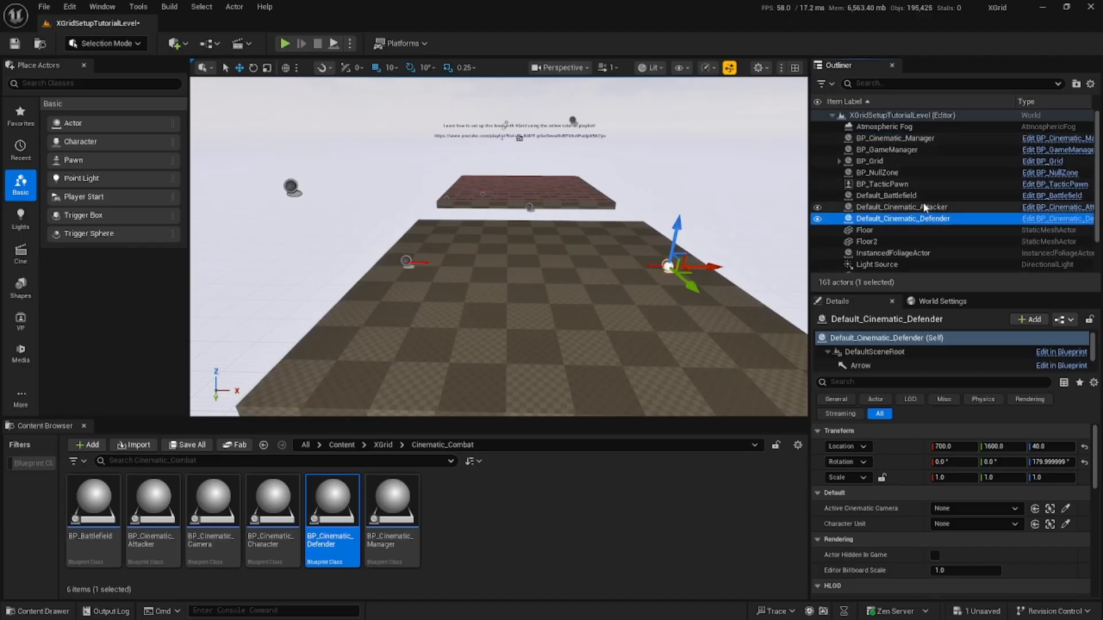
Step: On Default_Battlefield, assign Default_Cinematic_Attacker as Cinematic Attacker and Default_Cinematic_Defender as Cinematic Defender
click(907, 206)
click(667, 266)
click(566, 291)
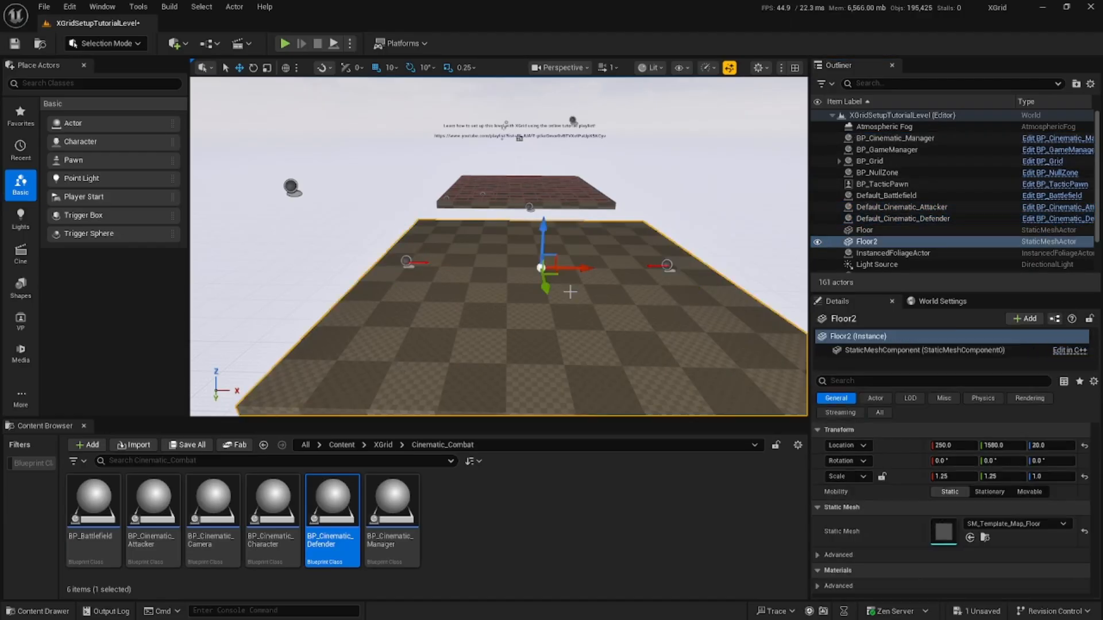
click(291, 187)
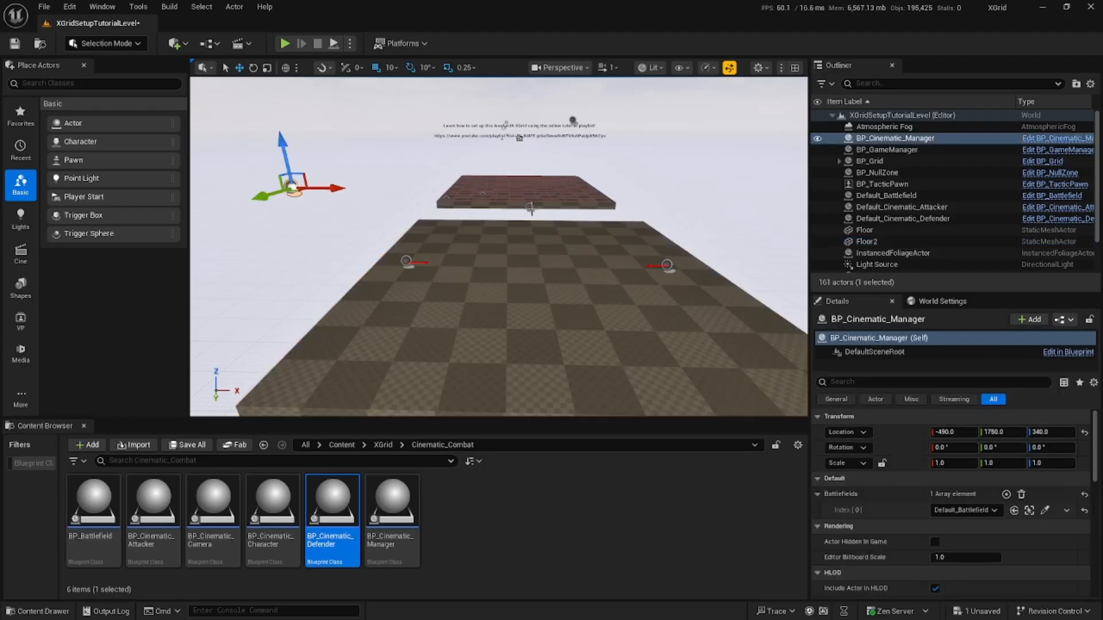
click(530, 209)
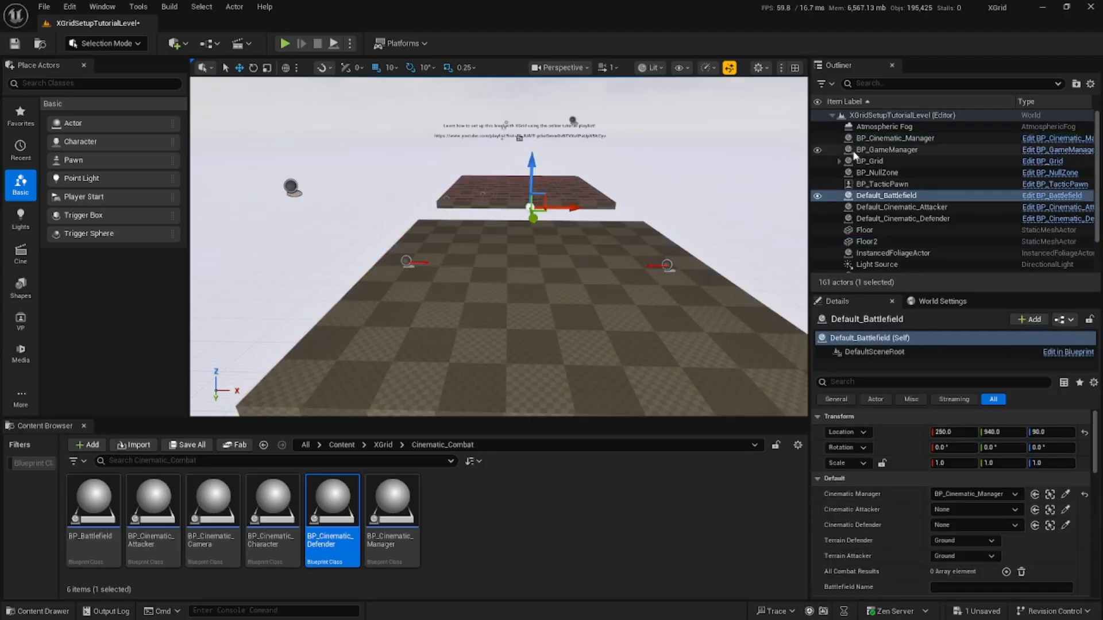
click(974, 508)
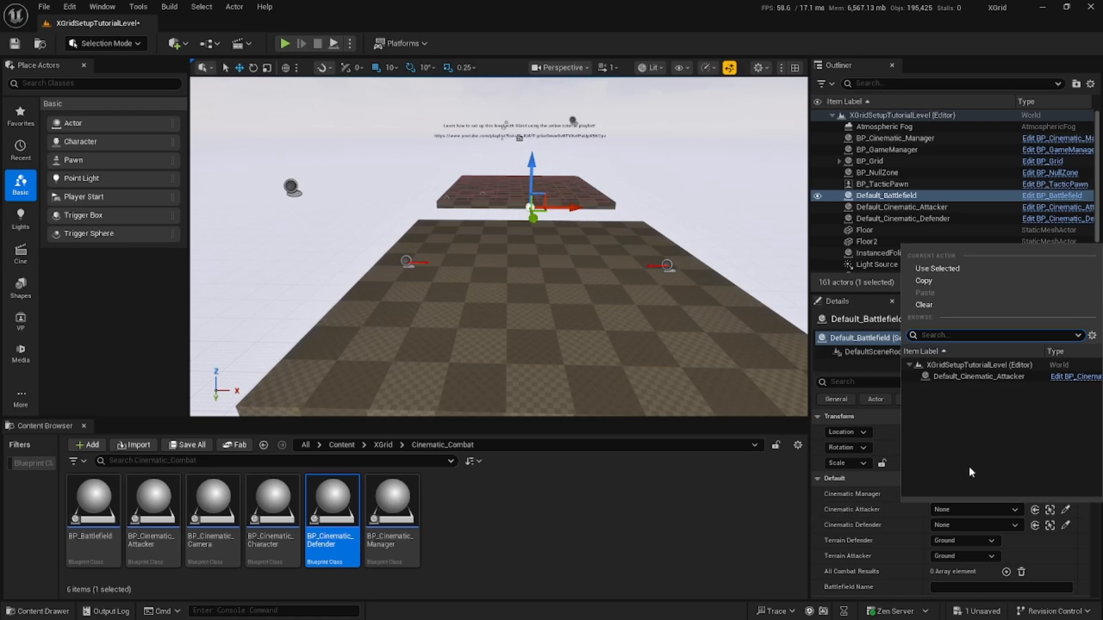
click(967, 377)
click(969, 522)
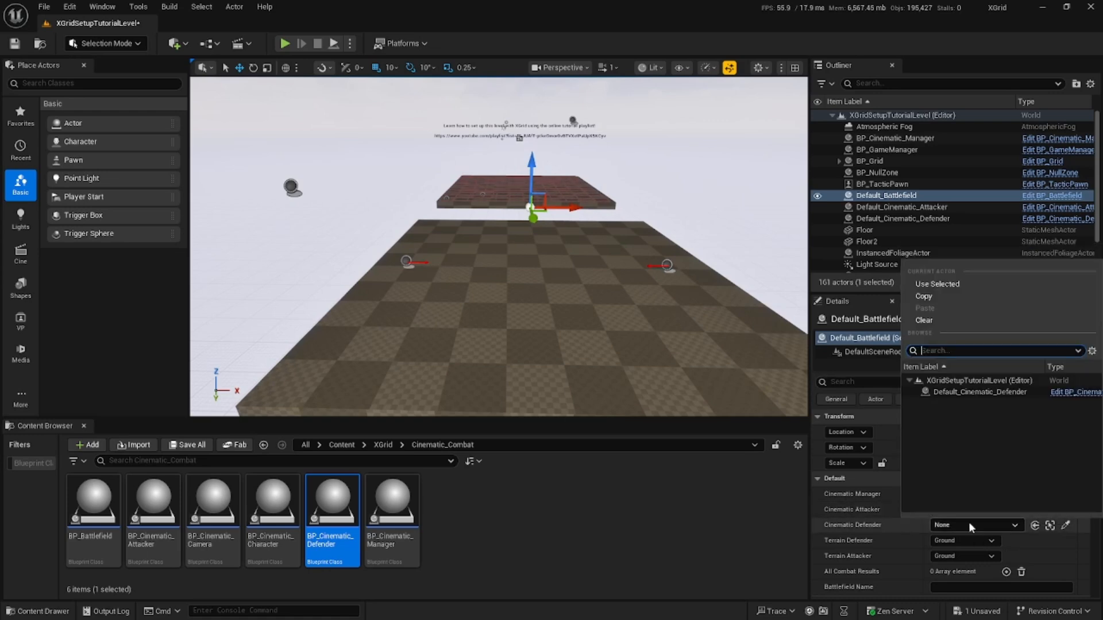
click(960, 391)
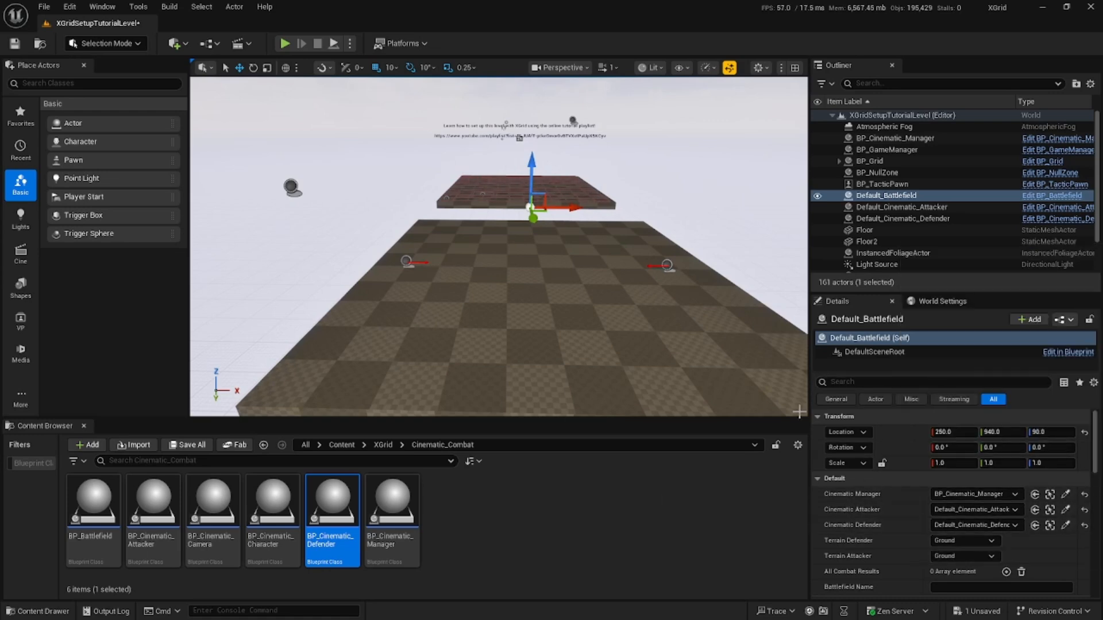
Step: Set the Battlefield Name of Default_Battlefield to "Battlefield One"
scroll(889, 494, down, 2)
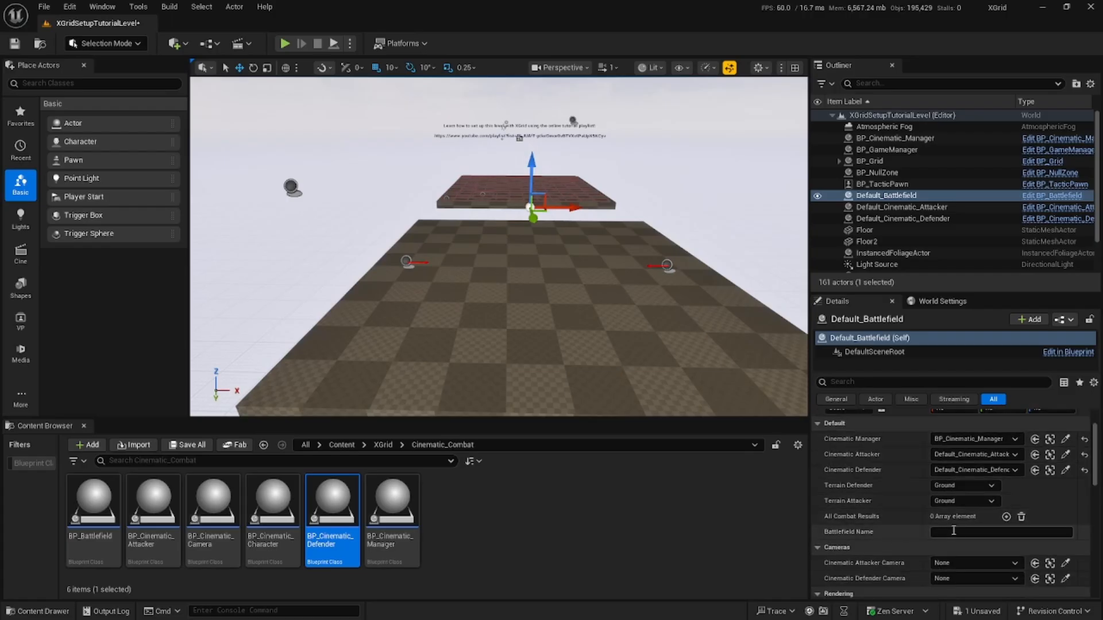
click(957, 534)
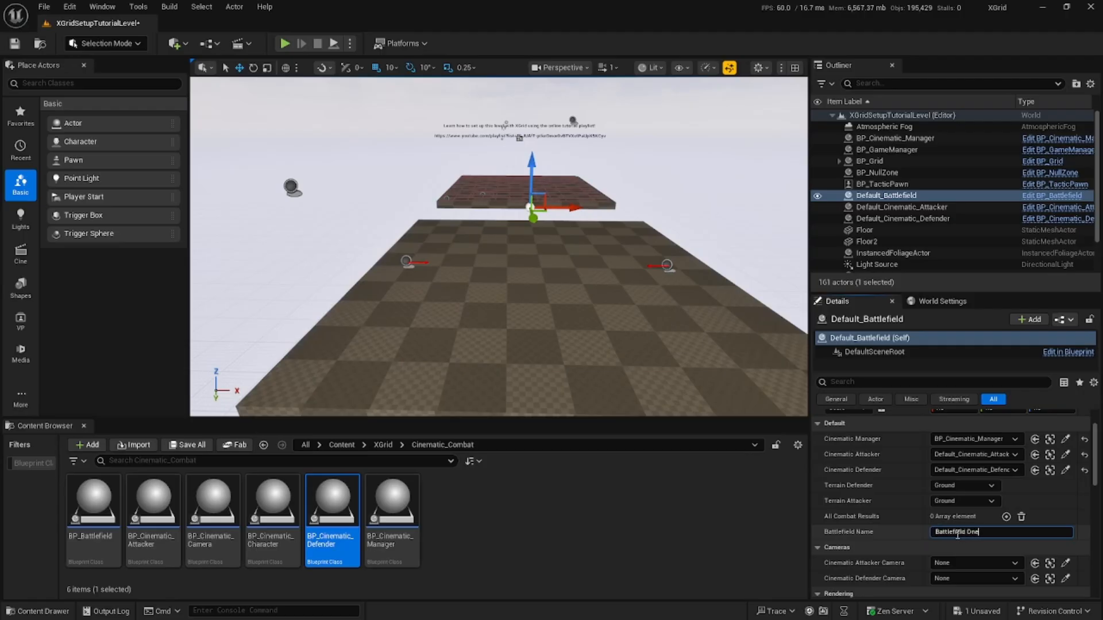
text(Battlefield One)
scroll(957, 533, down, 1)
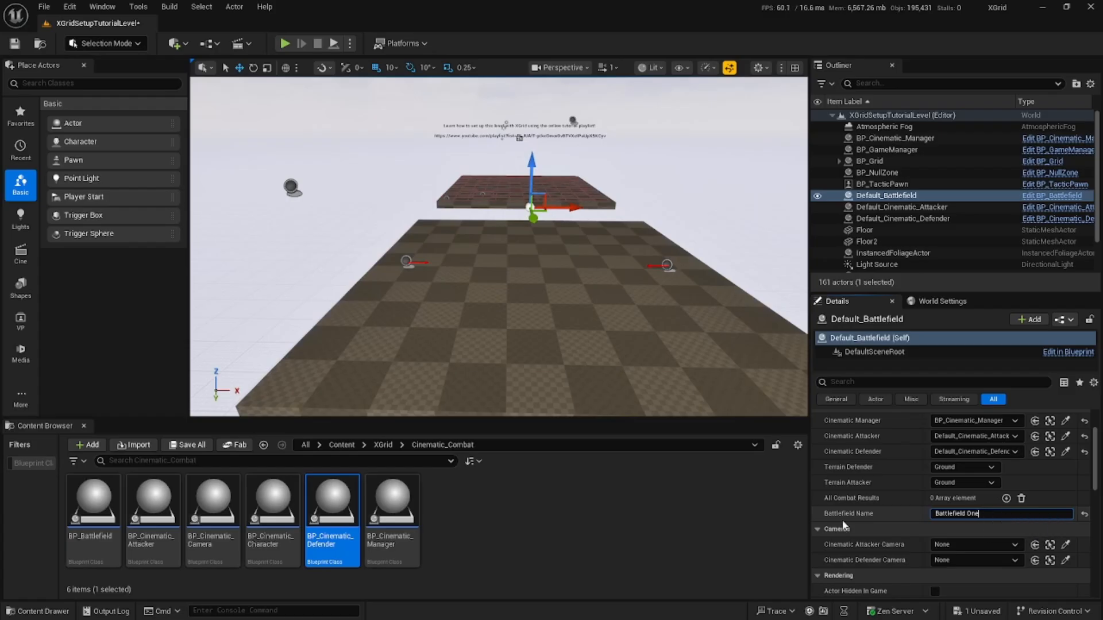
scroll(948, 505, down, 1)
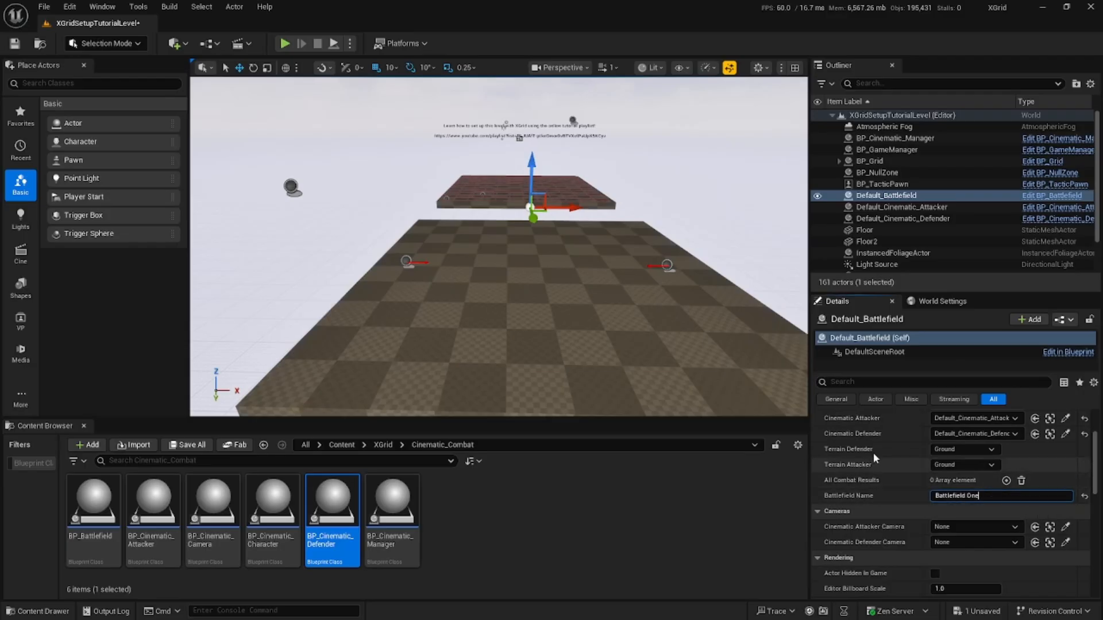
Step: Place a BP_Cinematic_Camera on the second floor's near edge on the attacker's side and raise it above the floor
key(s)
right_drag(678, 345, 532, 298)
key(s)
key(w)
key(s)
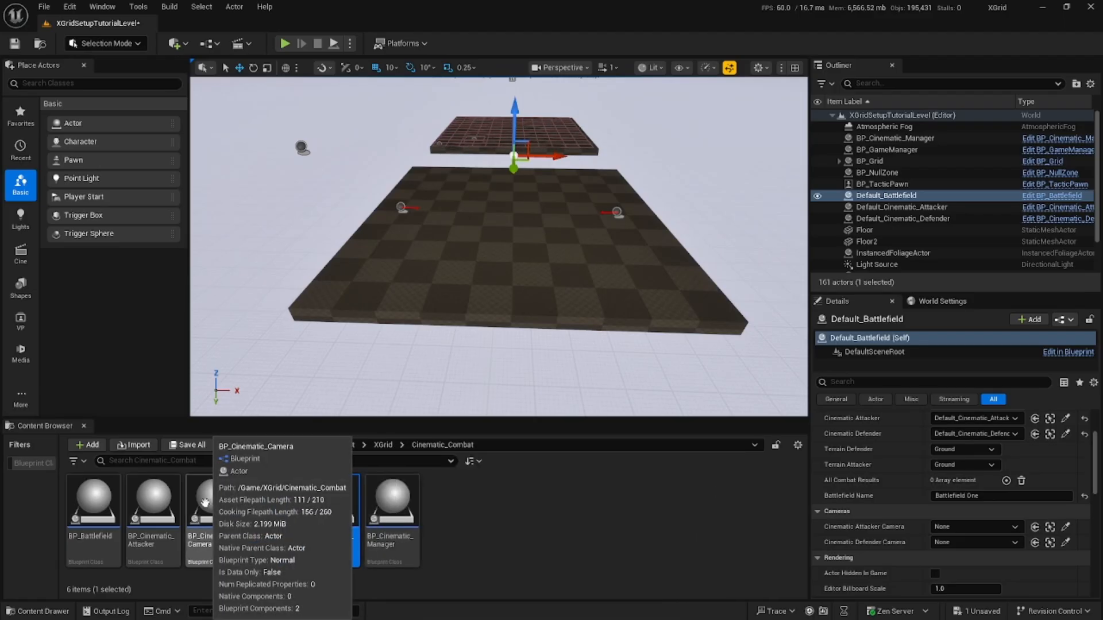
drag(206, 513, 346, 275)
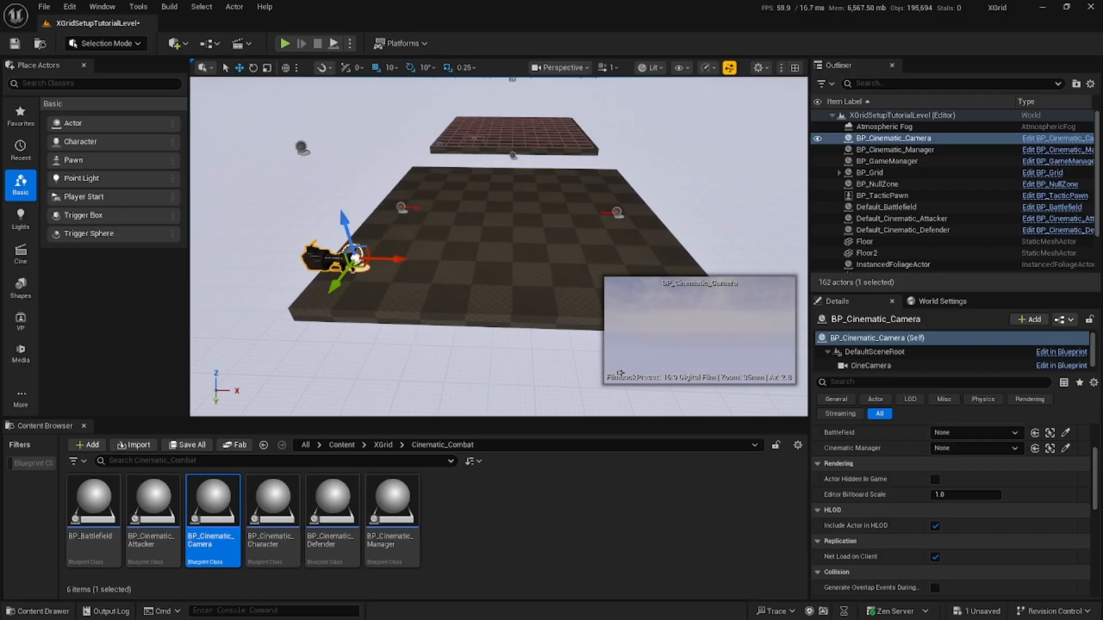
right_drag(351, 222, 338, 223)
drag(366, 209, 353, 143)
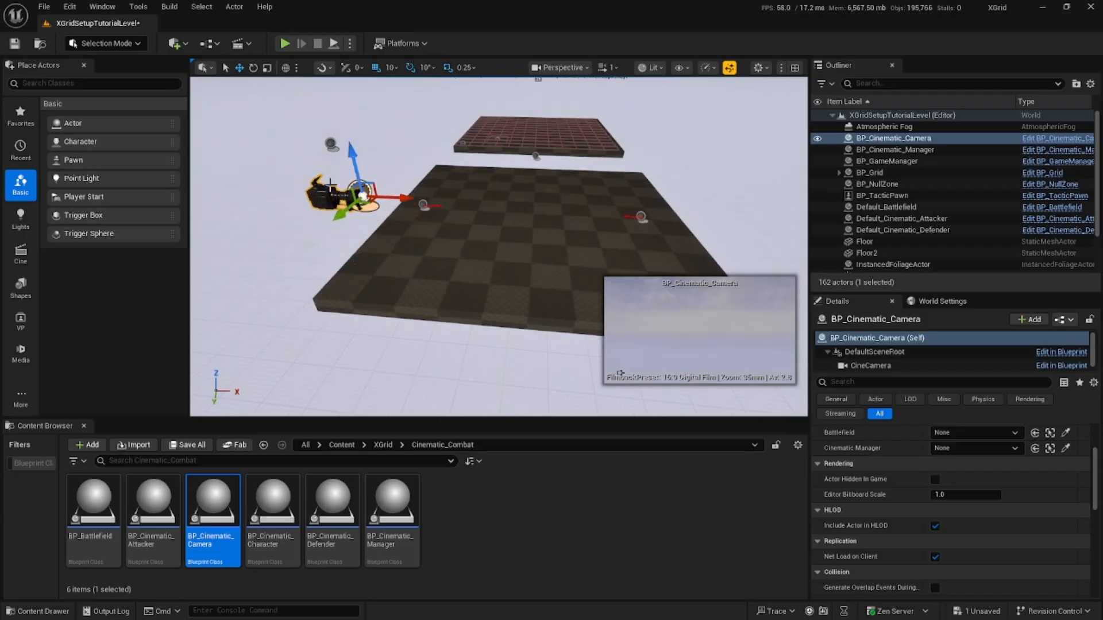
Step: Pilot BP_Cinematic_Camera to frame the second floor diagonally from behind the attacker's side, with the defender at the far side, and stop piloting
right_click(325, 199)
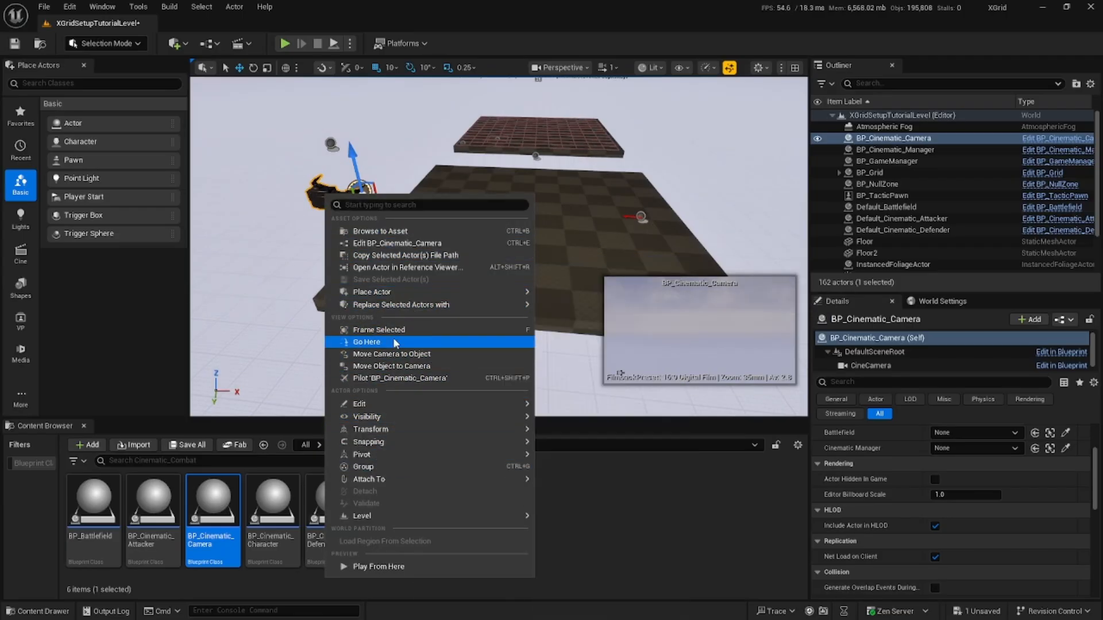
click(400, 379)
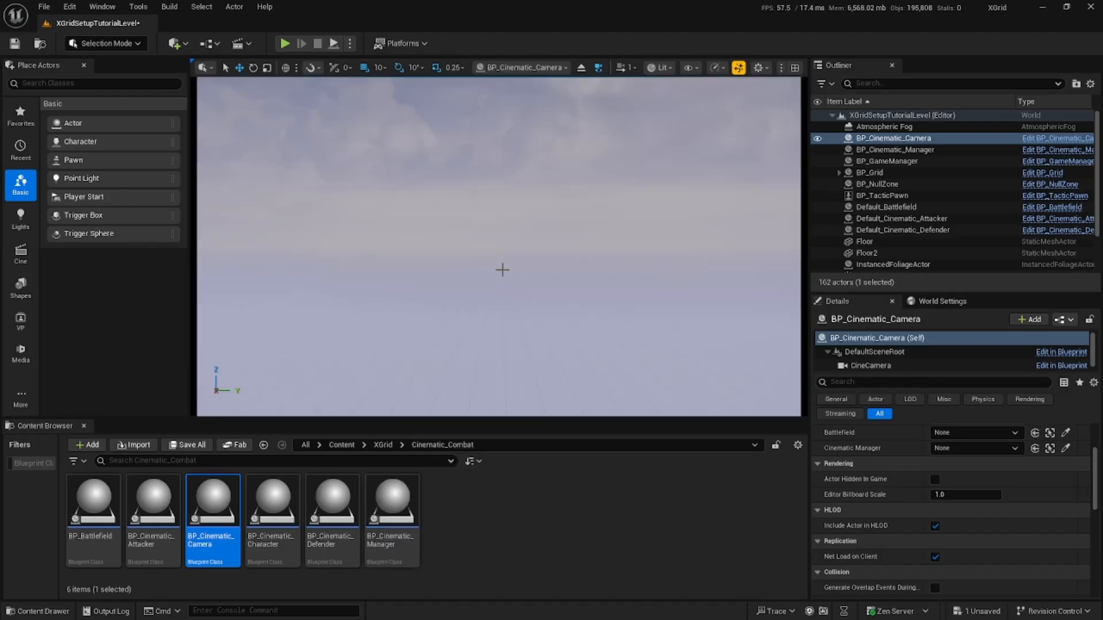
mouse_move(499, 246)
right_down()
mouse_move(528, 246)
mouse_move(540, 264)
mouse_move(552, 252)
mouse_move(580, 258)
mouse_move(540, 265)
mouse_move(560, 273)
mouse_move(552, 247)
mouse_move(546, 281)
mouse_move(548, 270)
mouse_move(506, 253)
right_up()
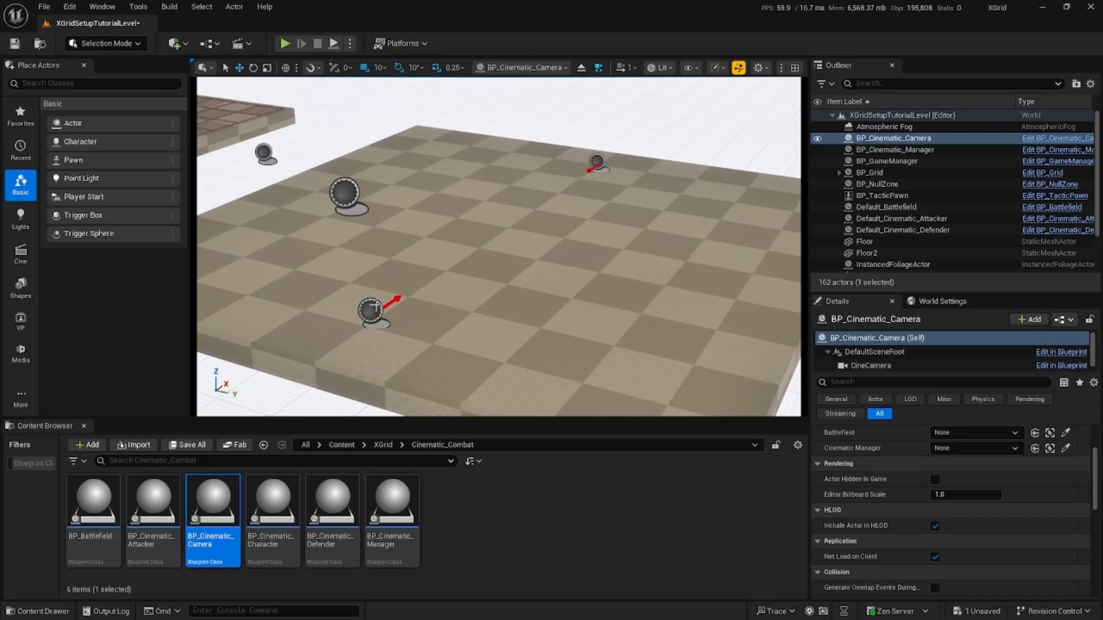
right_drag(441, 279, 459, 277)
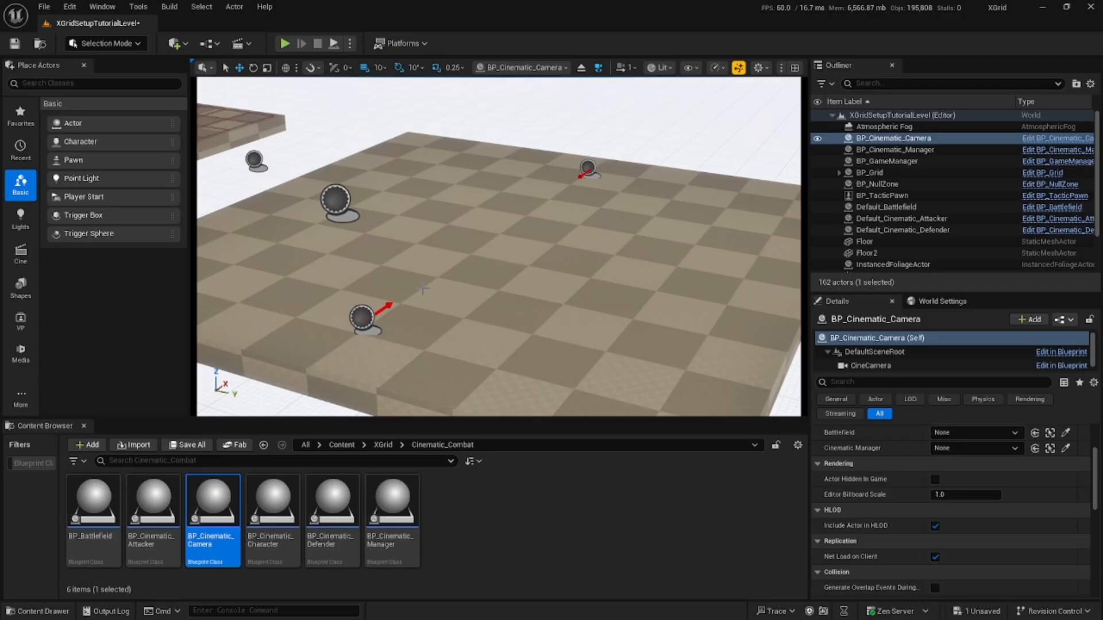
right_drag(435, 279, 457, 300)
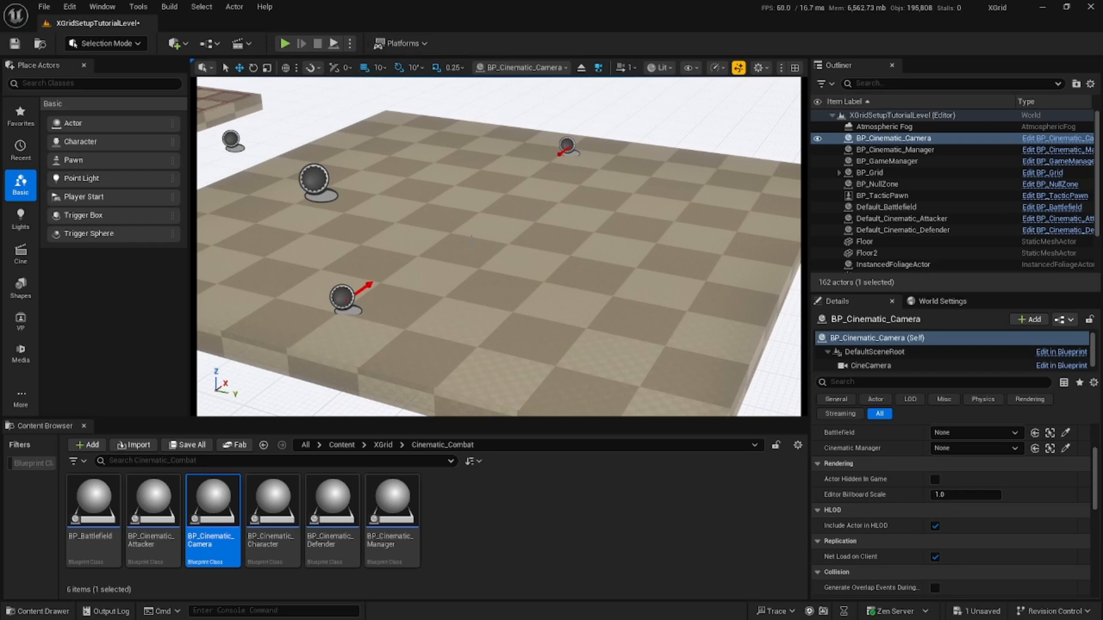
right_drag(550, 217, 545, 224)
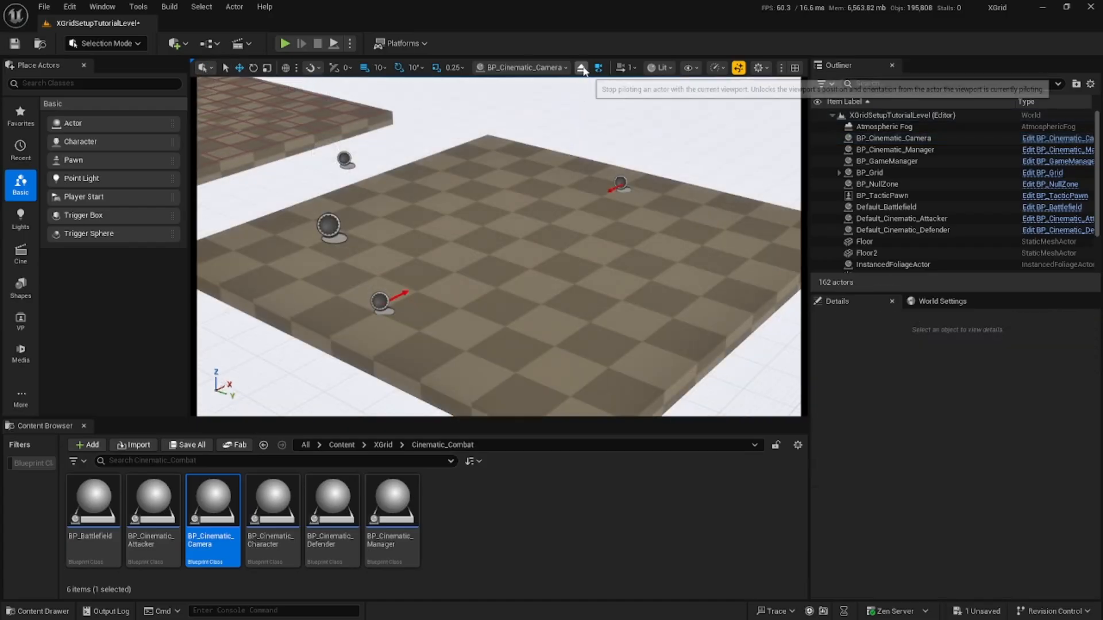
click(583, 69)
Step: On Default_Battlefield, assign BP_Cinematic_Camera as the Cinematic Attacker Camera
right_drag(619, 147, 562, 127)
right_drag(498, 246, 655, 238)
key(s)
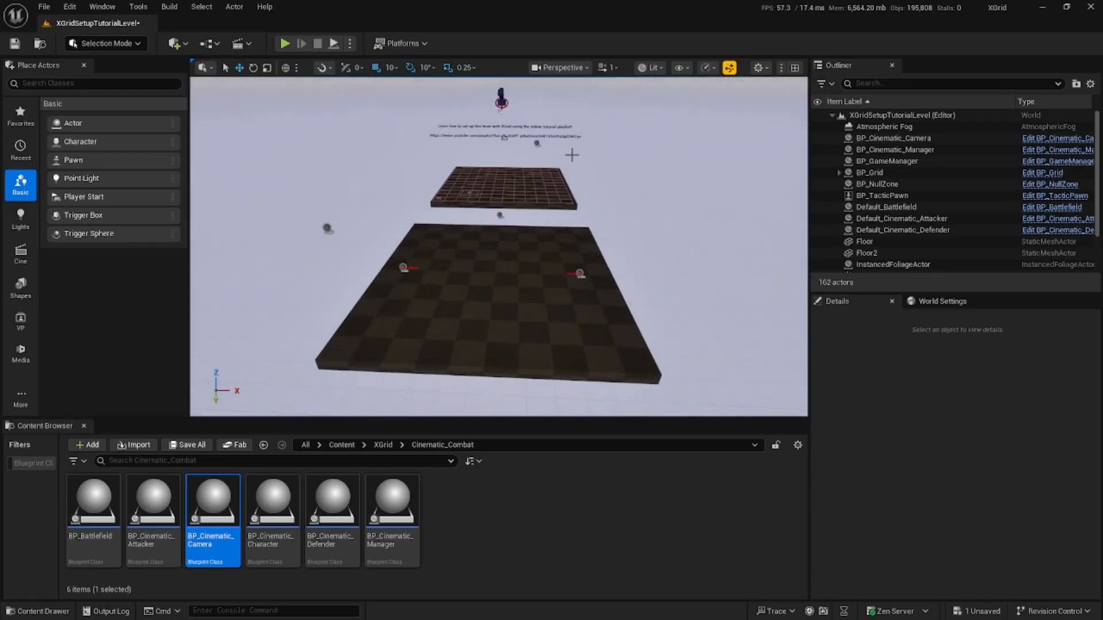
click(504, 213)
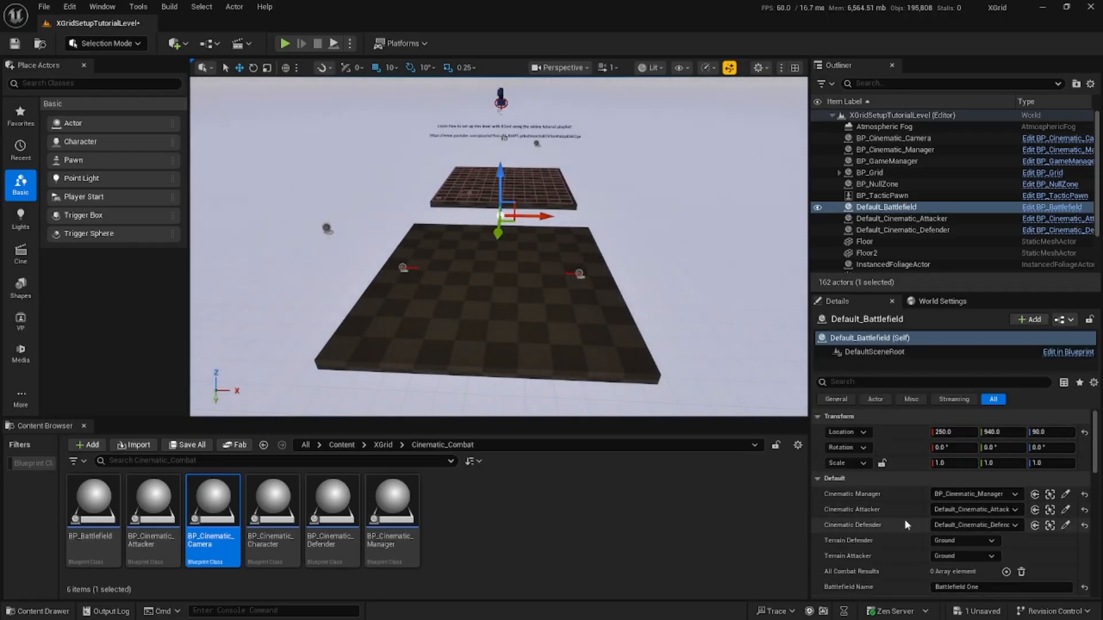
scroll(905, 515, down, 5)
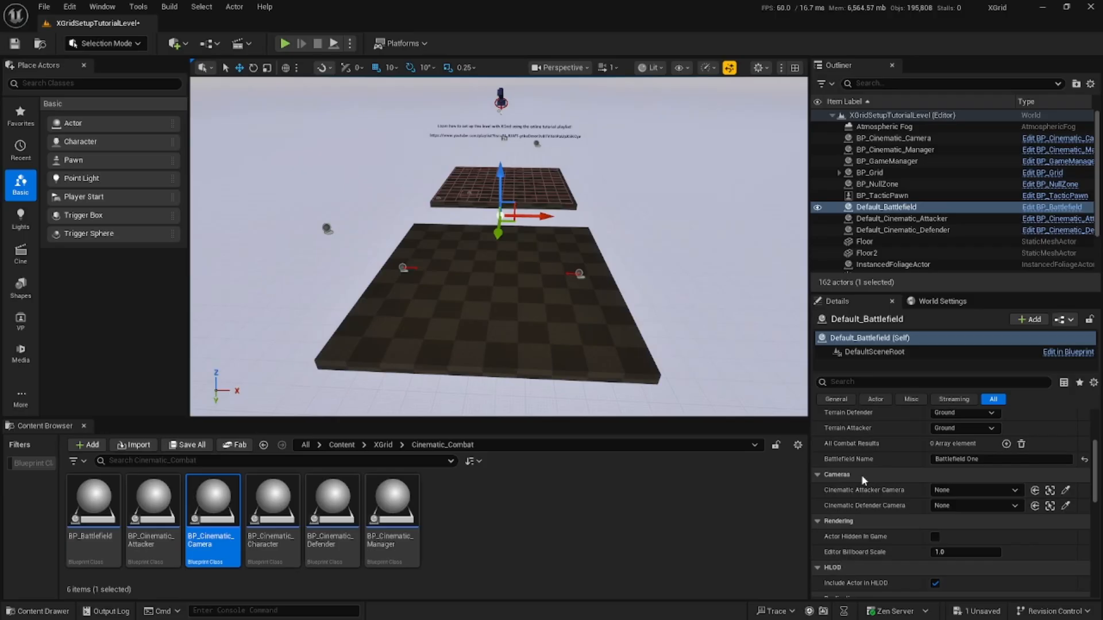
click(940, 489)
click(973, 352)
Step: Place a second BP_Cinematic_Camera over the second floor on the defender's side, raise it and shift it toward the near edge
right_drag(706, 328, 707, 270)
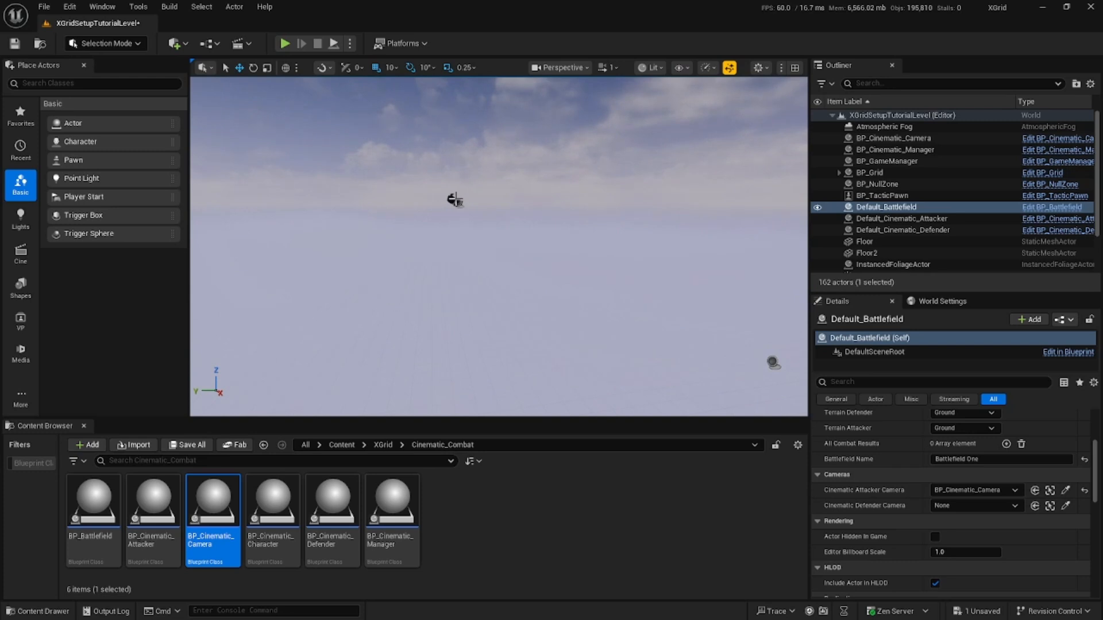
key(f)
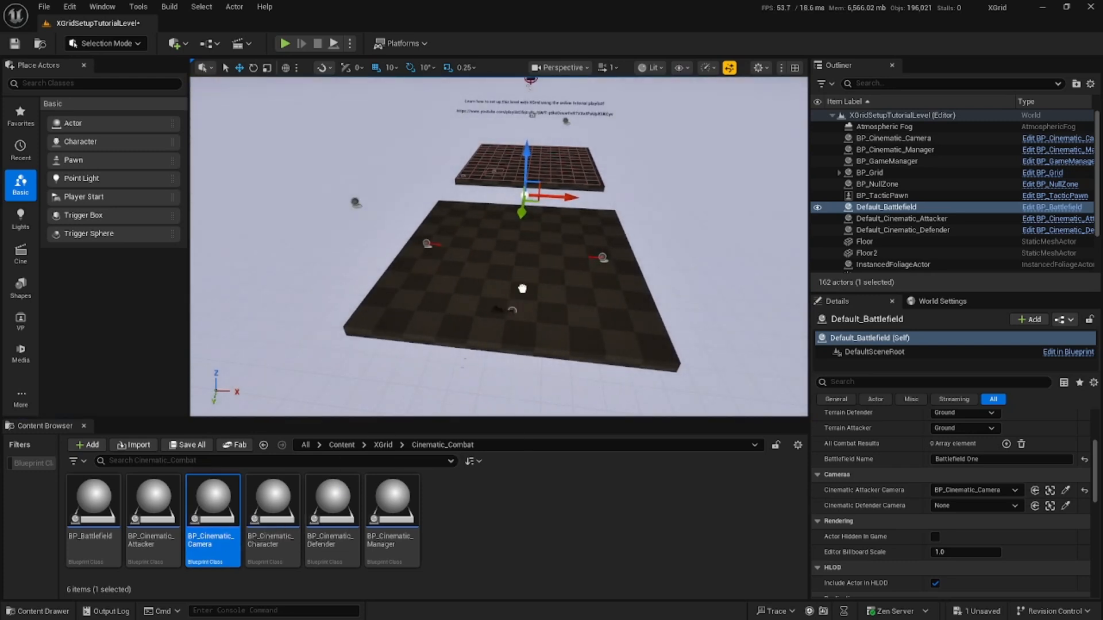
drag(522, 288, 547, 192)
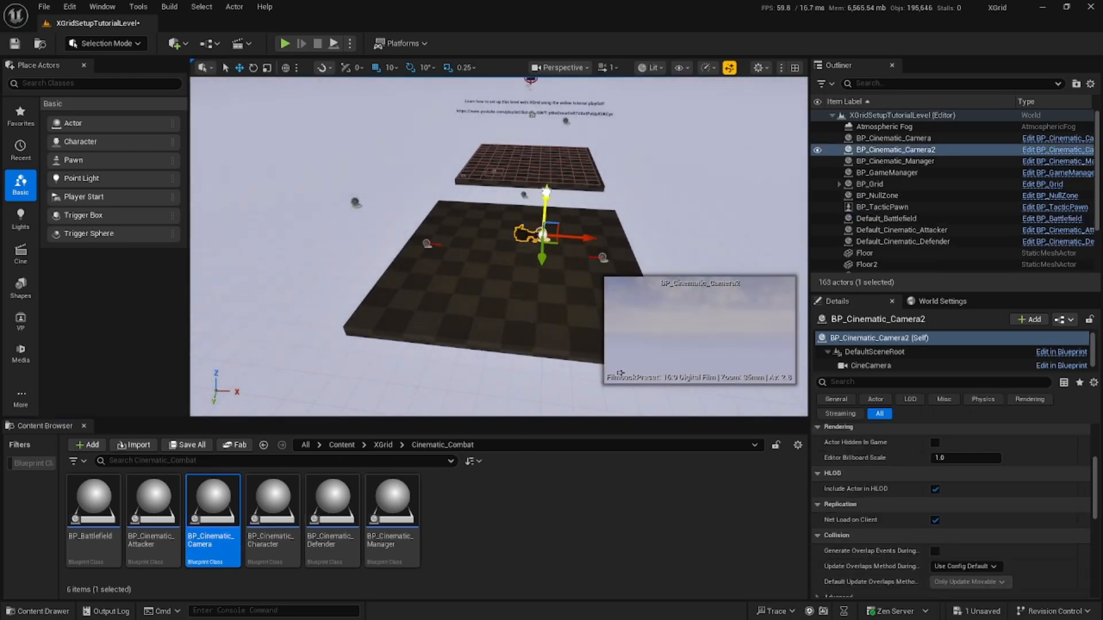
mouse_move(541, 244)
mouse_down()
mouse_move(543, 273)
mouse_move(547, 248)
mouse_up()
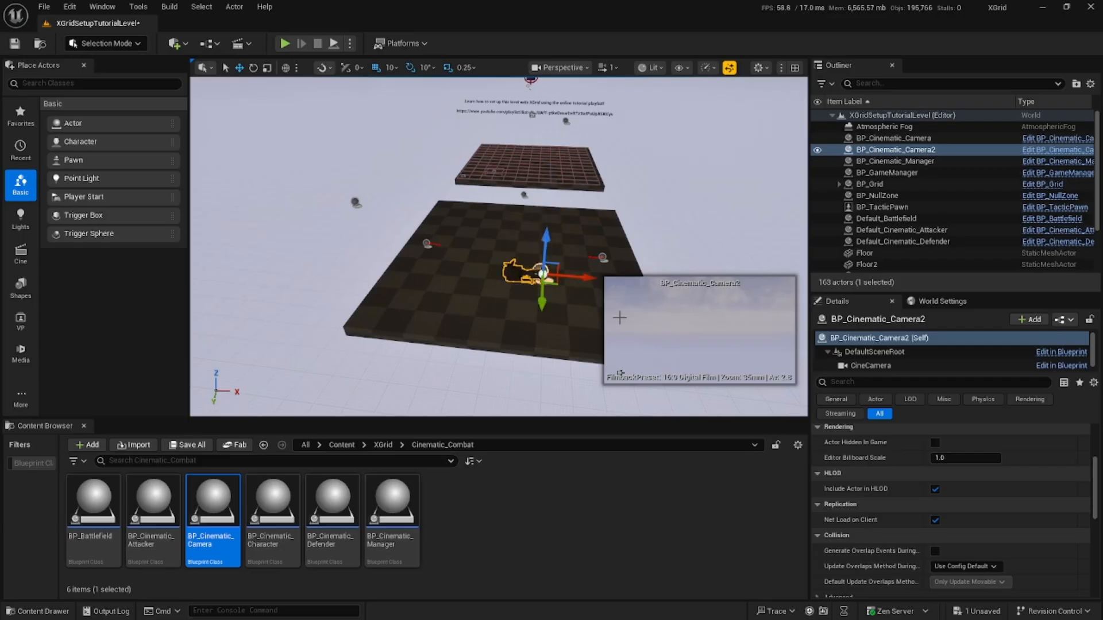
Step: Pilot BP_Cinematic_Camera2 to frame the second floor from behind the defender's side, saving the level before leaving pilot mode
right_click(516, 271)
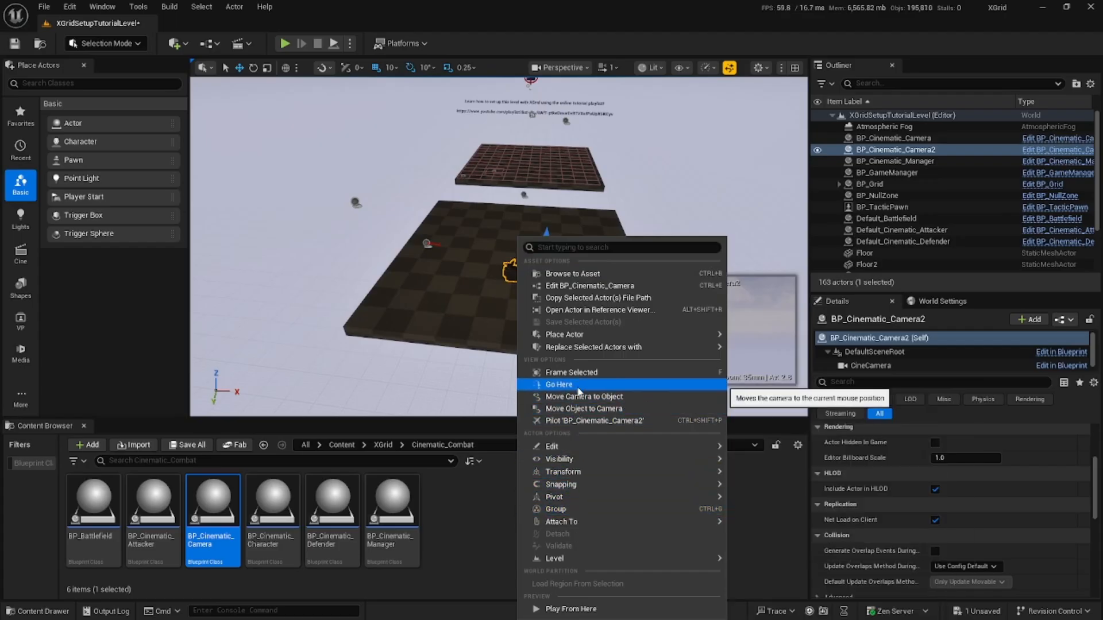
click(595, 420)
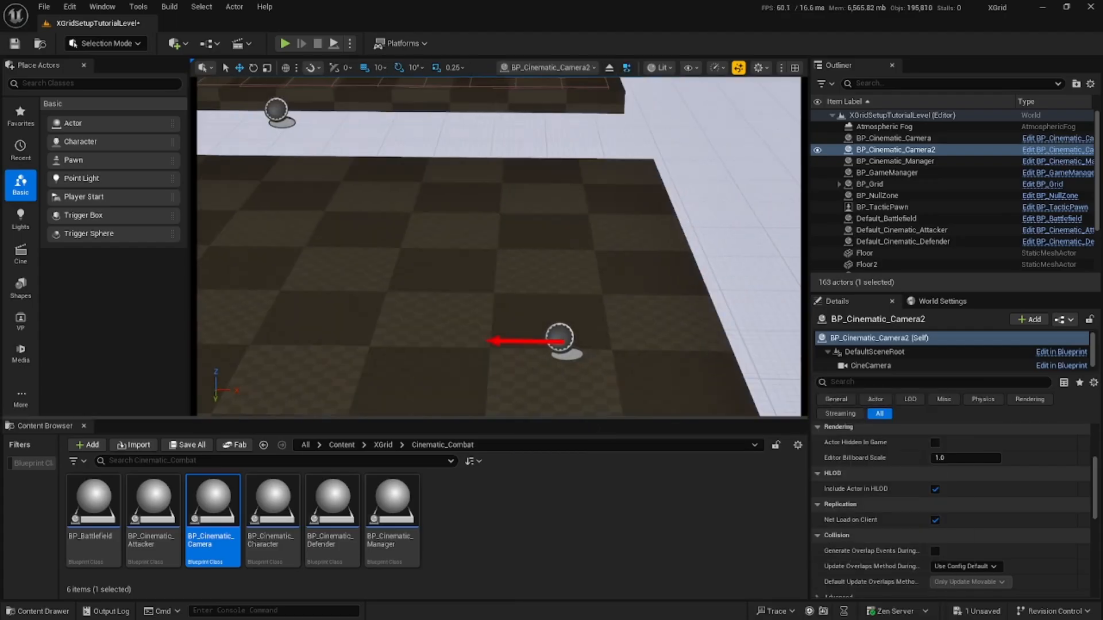
key(d)
right_drag(499, 246, 313, 218)
key(d)
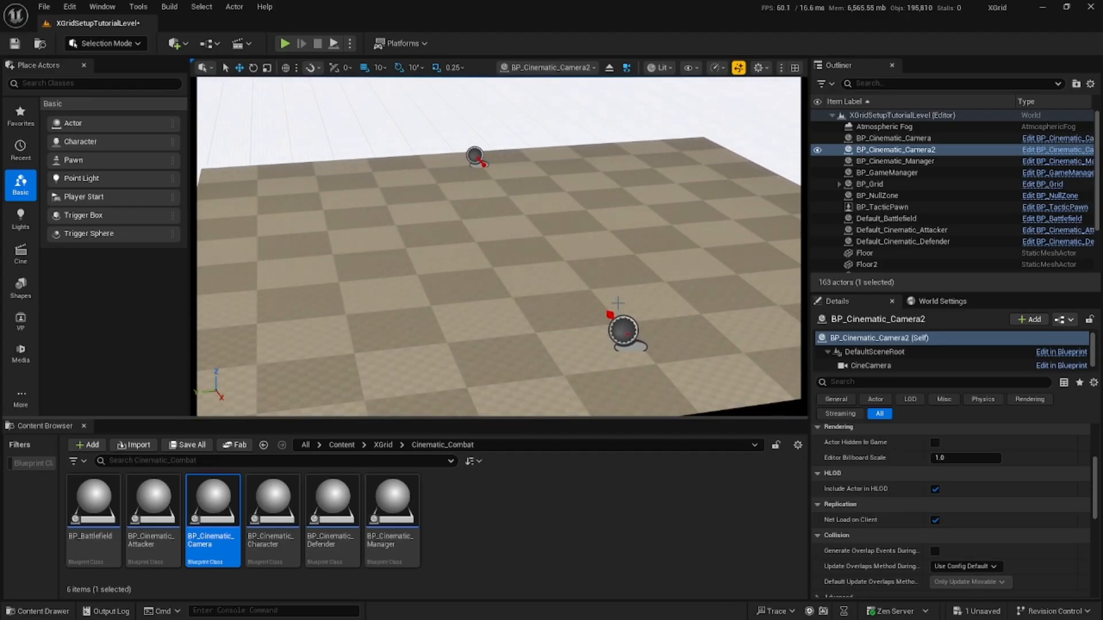
key(ctrl+s)
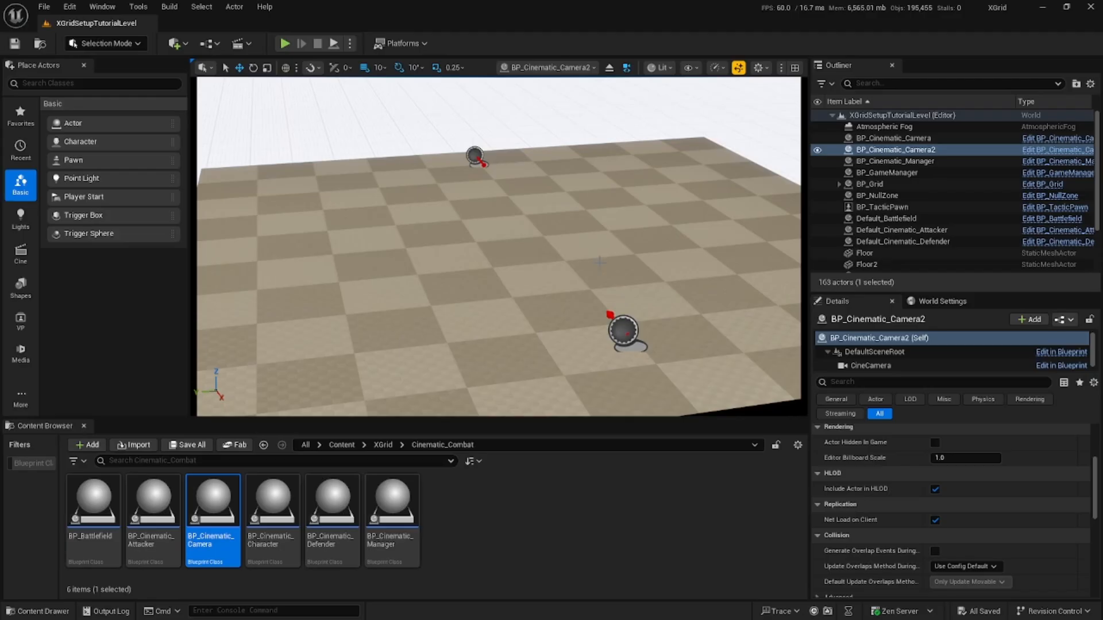
key(Escape)
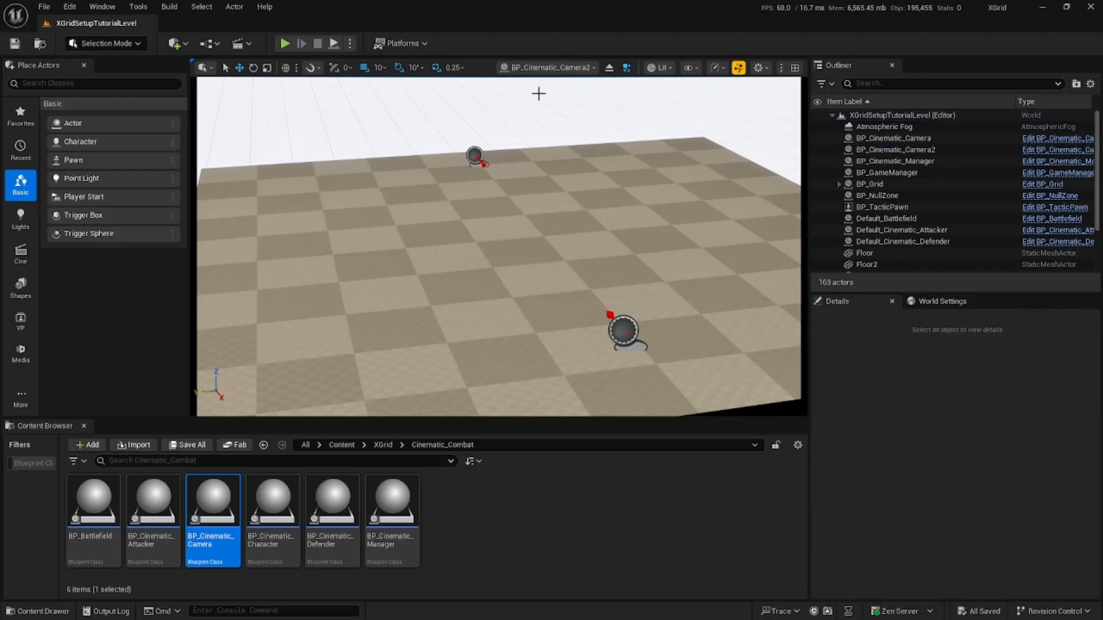
click(610, 68)
Step: Move BP_Cinematic_Camera2 to about X 1772, Y 2008, Z 887 and tilt it down to a pitch of about -30°
mouse_move(574, 190)
right_down()
mouse_move(664, 175)
mouse_move(592, 180)
right_up()
click(410, 203)
right_drag(409, 202, 523, 221)
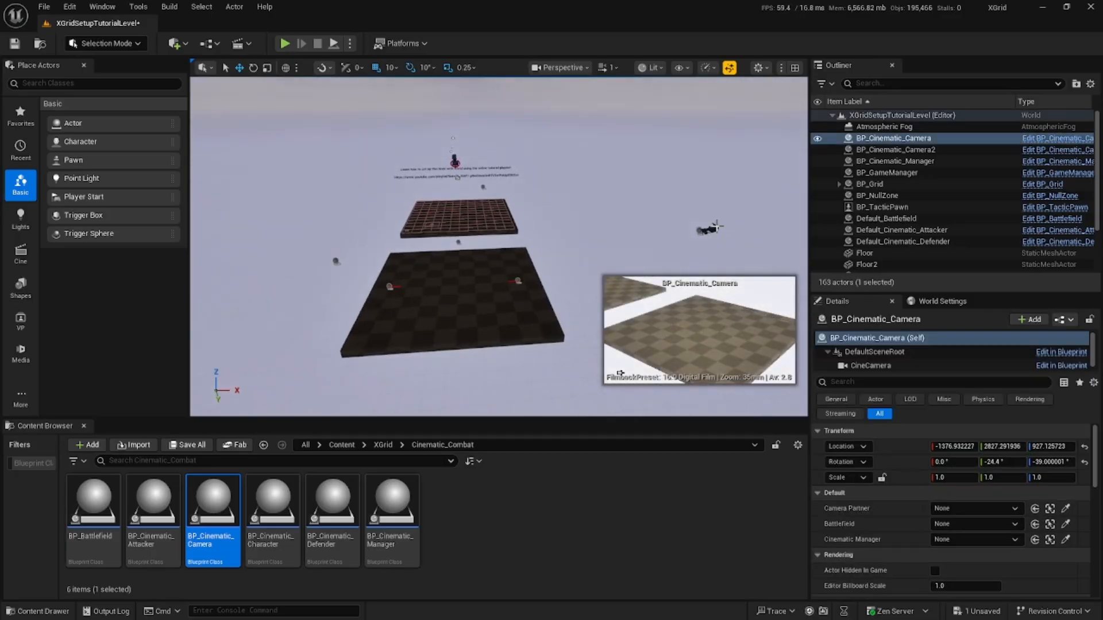
mouse_move(682, 221)
right_down()
mouse_move(574, 218)
mouse_move(690, 221)
right_up()
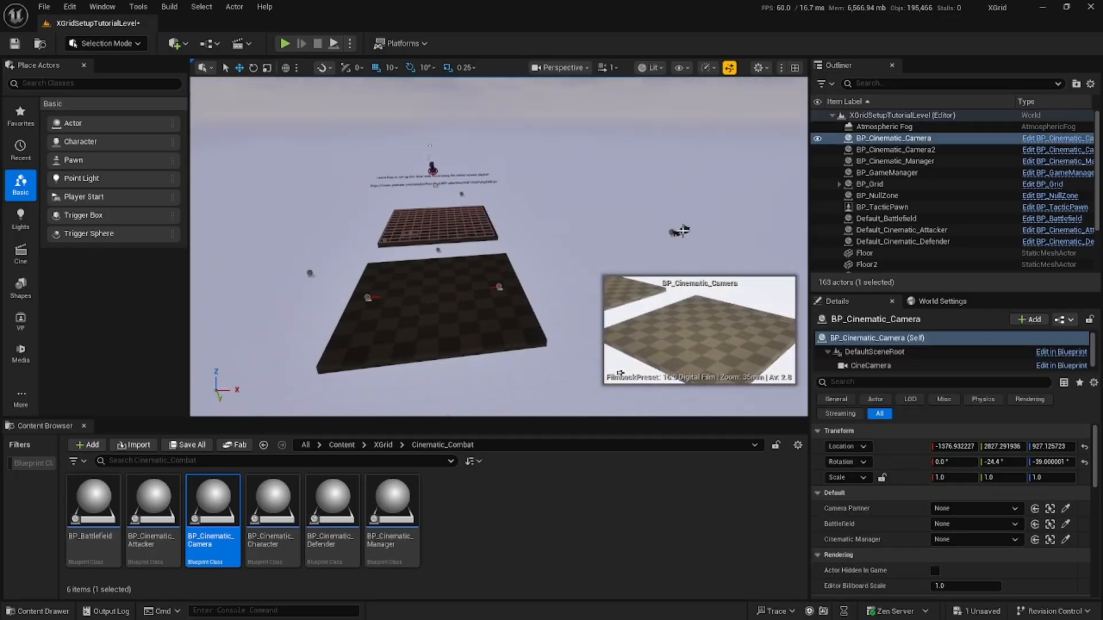
click(680, 231)
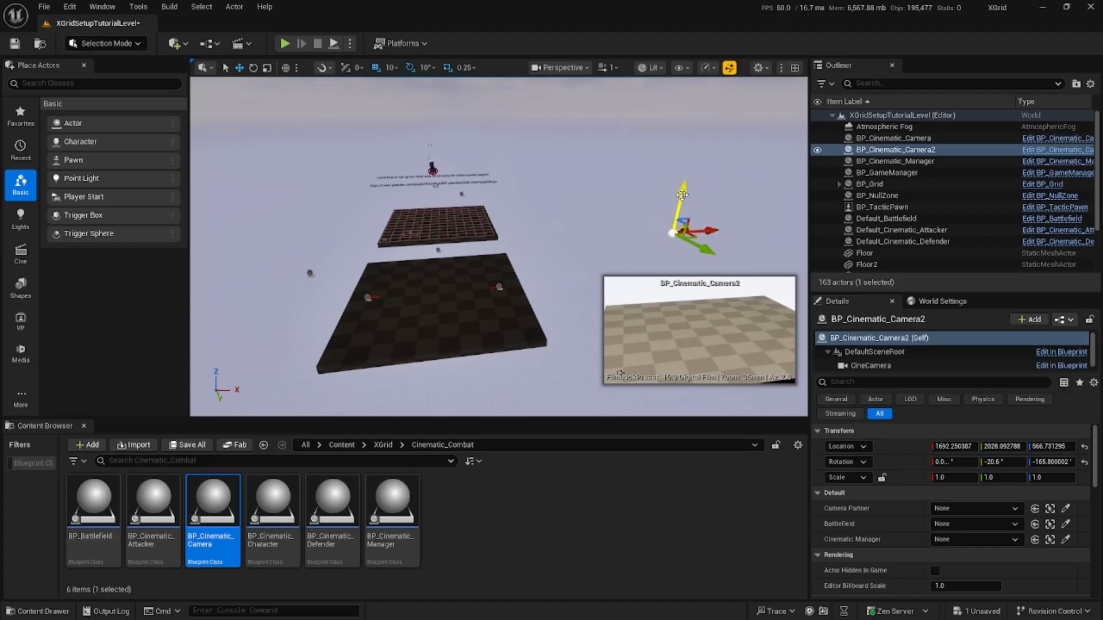
drag(682, 195, 685, 177)
drag(710, 213, 740, 233)
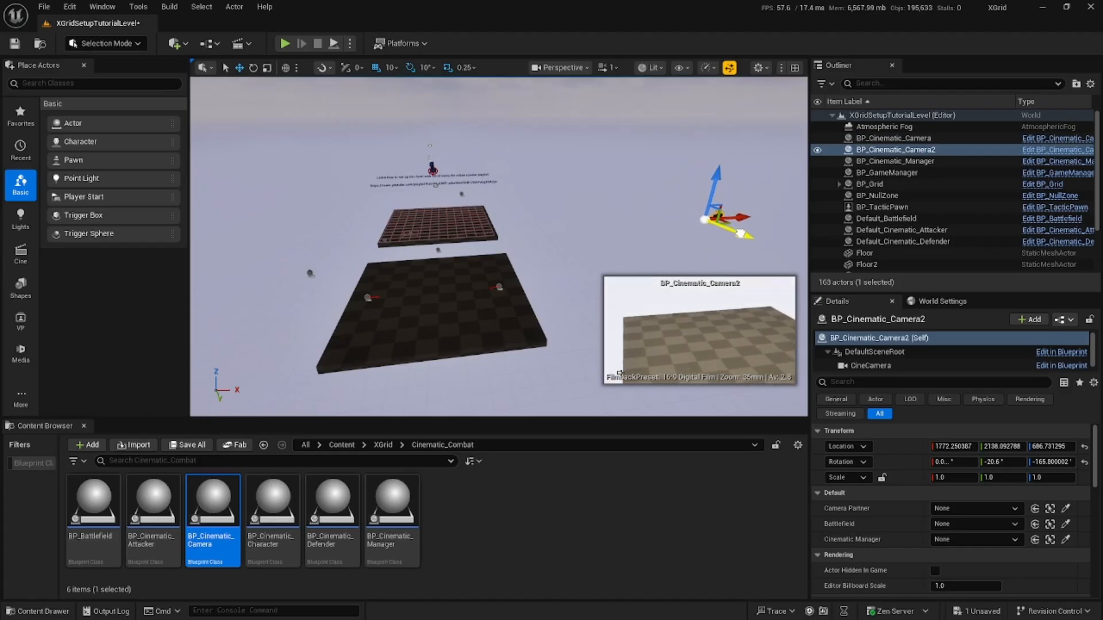
drag(719, 180, 720, 161)
drag(741, 219, 746, 185)
key(e)
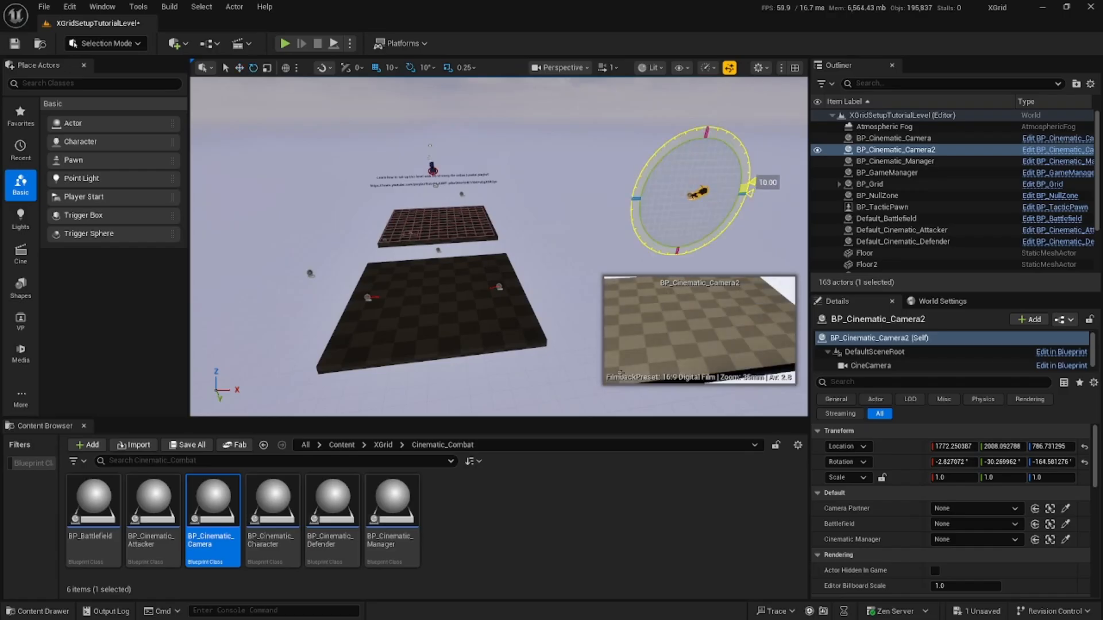
key(w)
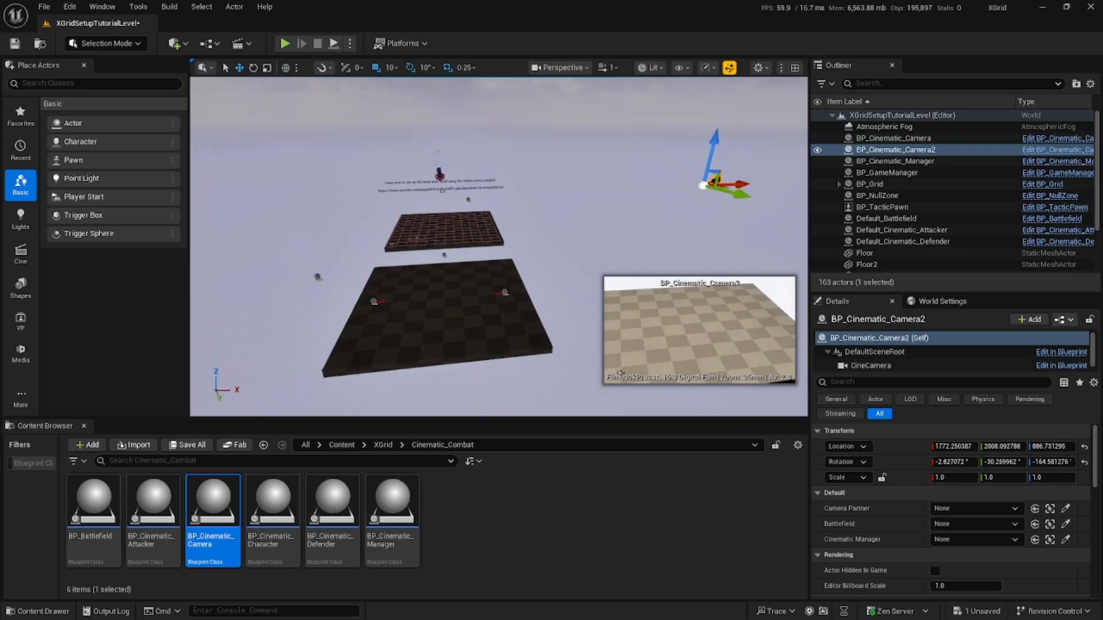
Step: Examine the attacker and defender camera assignments of Default_Battlefield
mouse_move(673, 219)
right_down()
mouse_move(644, 229)
mouse_move(673, 219)
right_up()
key(g)
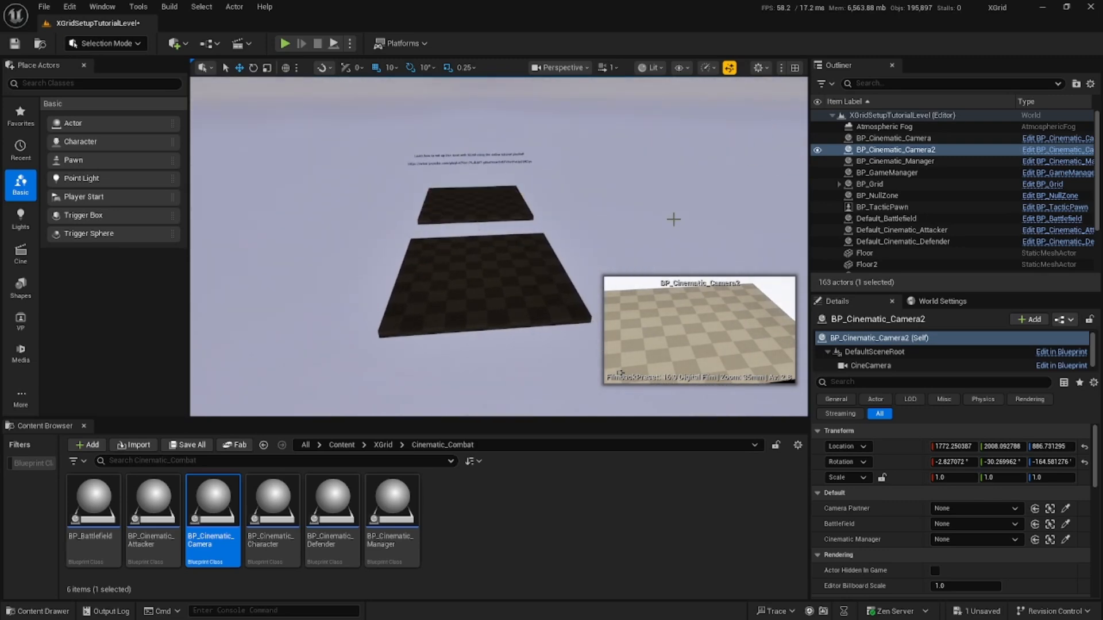
key(g)
click(477, 224)
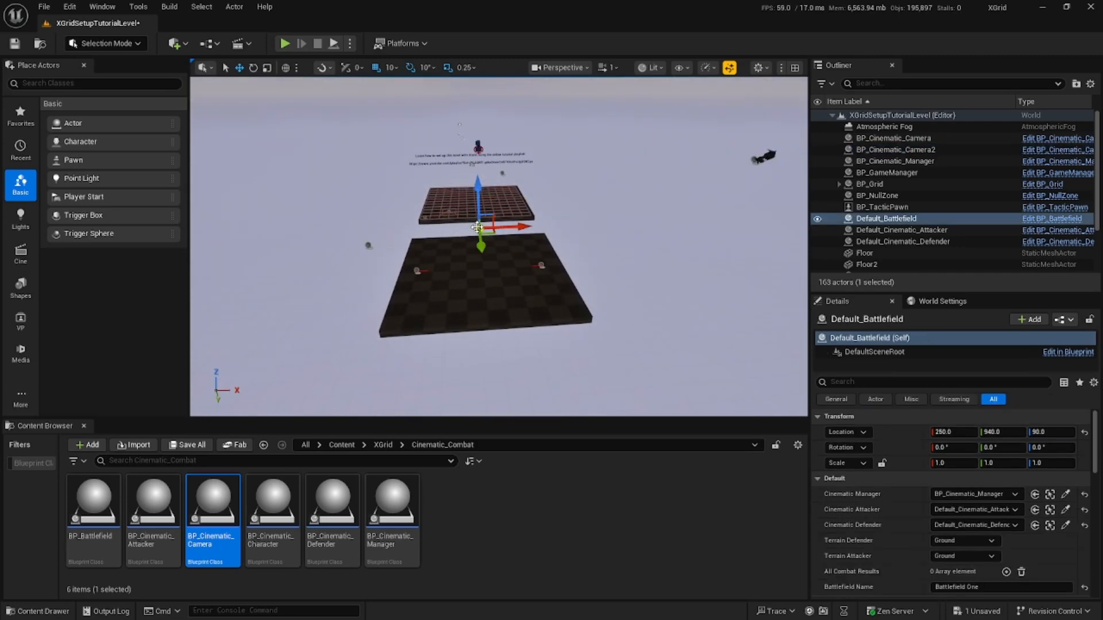
scroll(986, 464, down, 5)
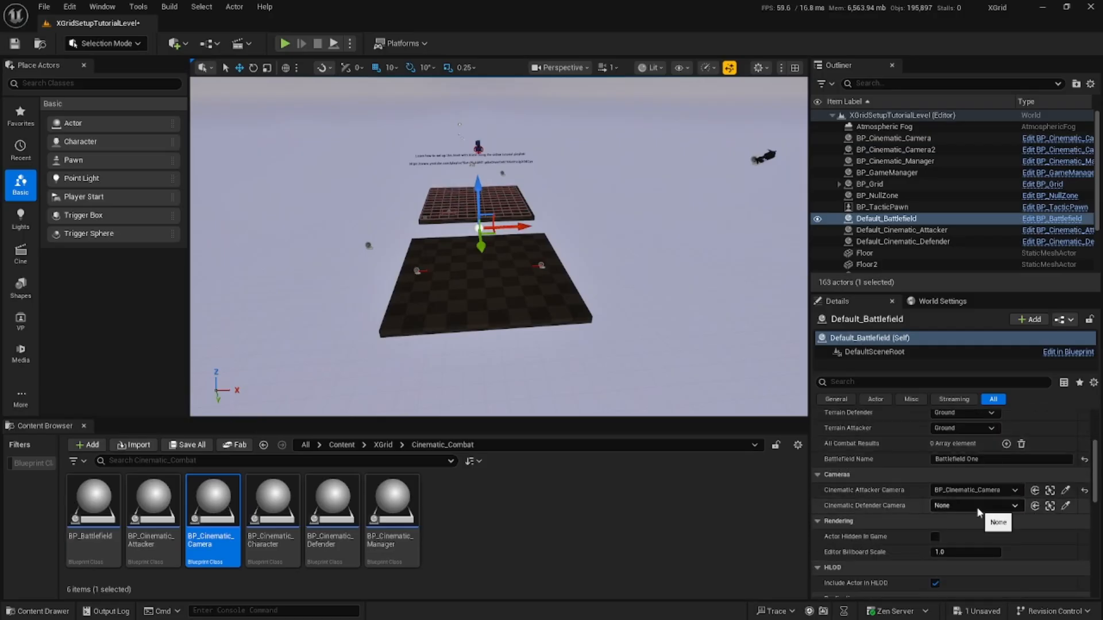
right_drag(707, 226, 710, 219)
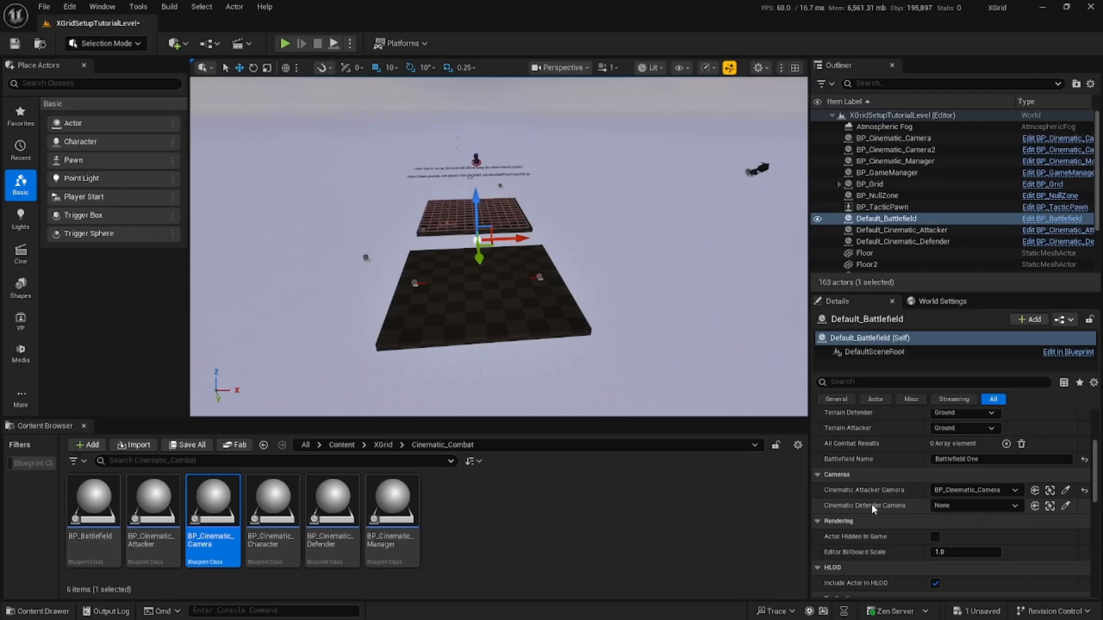
Step: Rename the attacker-side BP_Cinematic_Camera actor in the level as Default_Cinematic_Camera_Attacker
right_drag(366, 190, 365, 190)
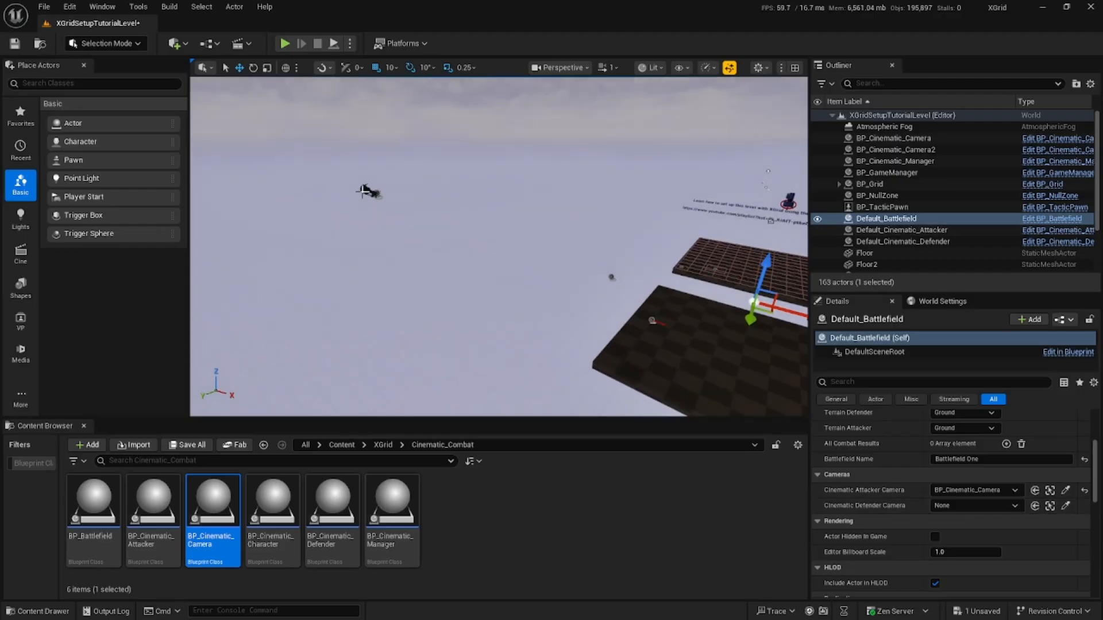
click(365, 190)
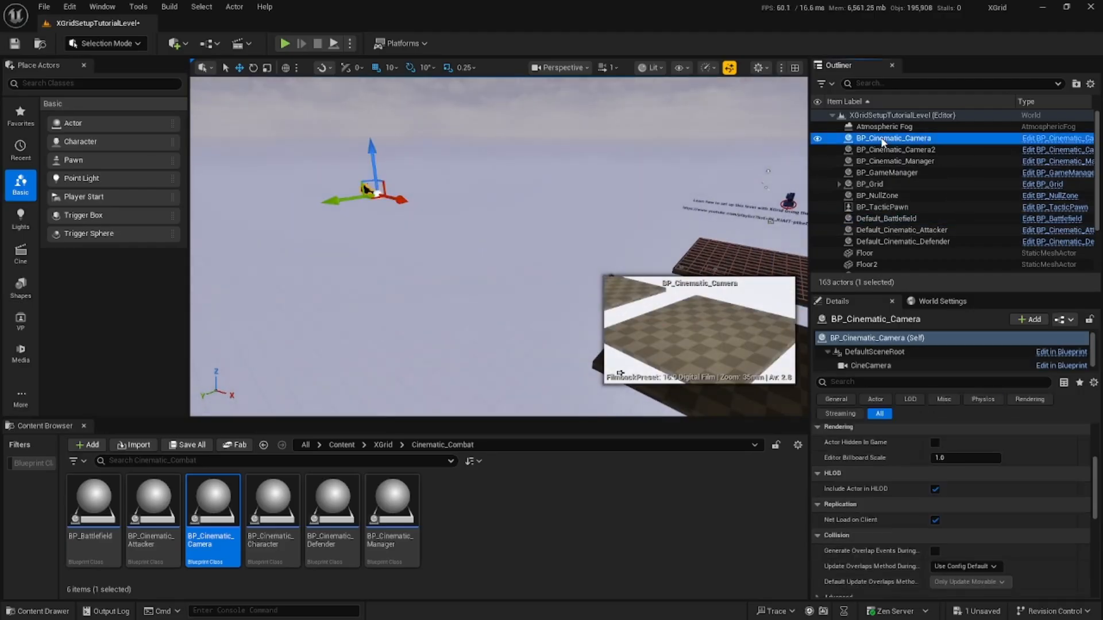
click(882, 140)
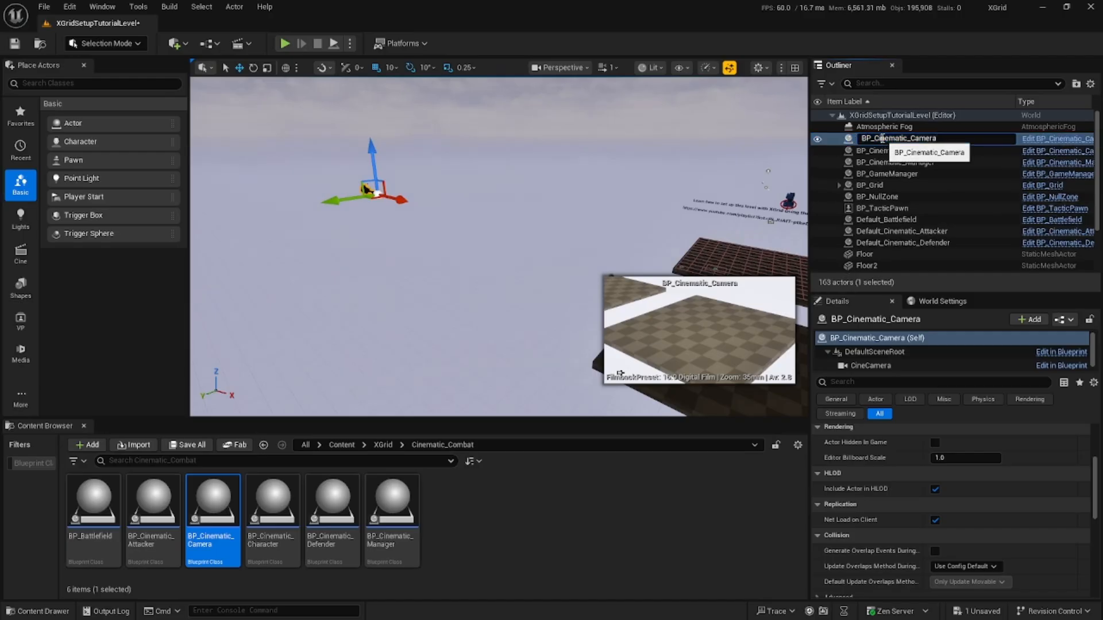
key(Delete)
key(Delete)
text(Default)
key(Return)
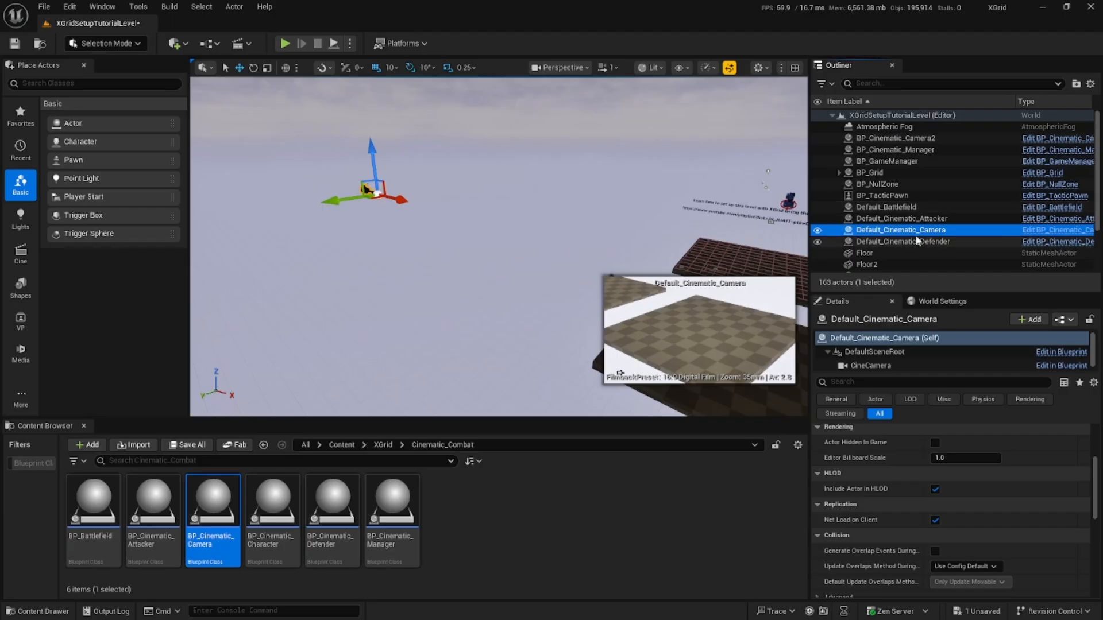
click(949, 230)
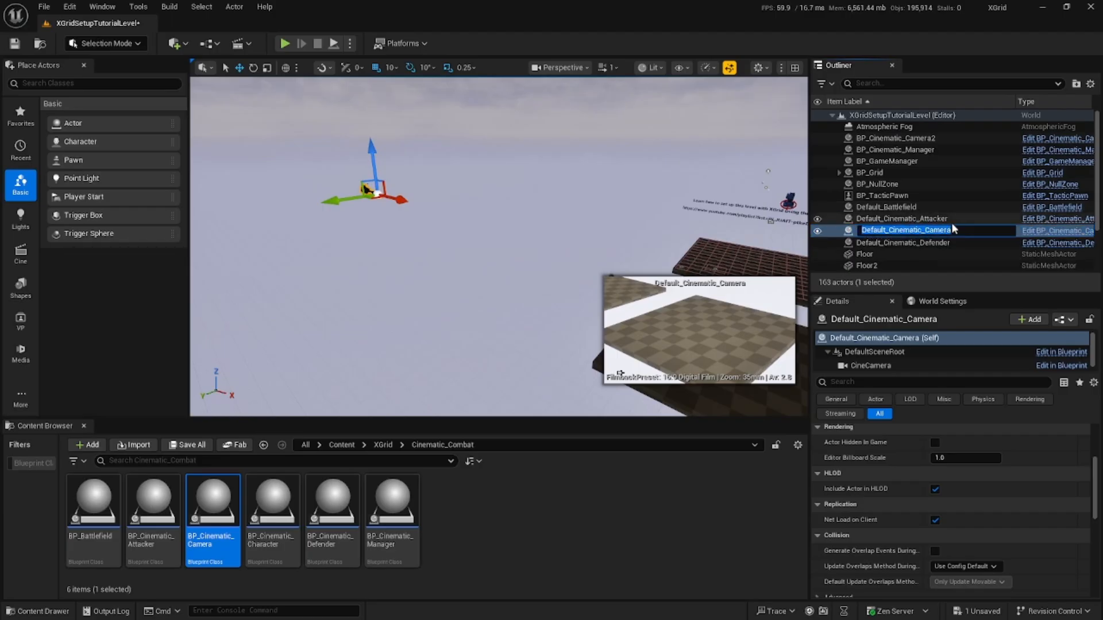
text(_At)
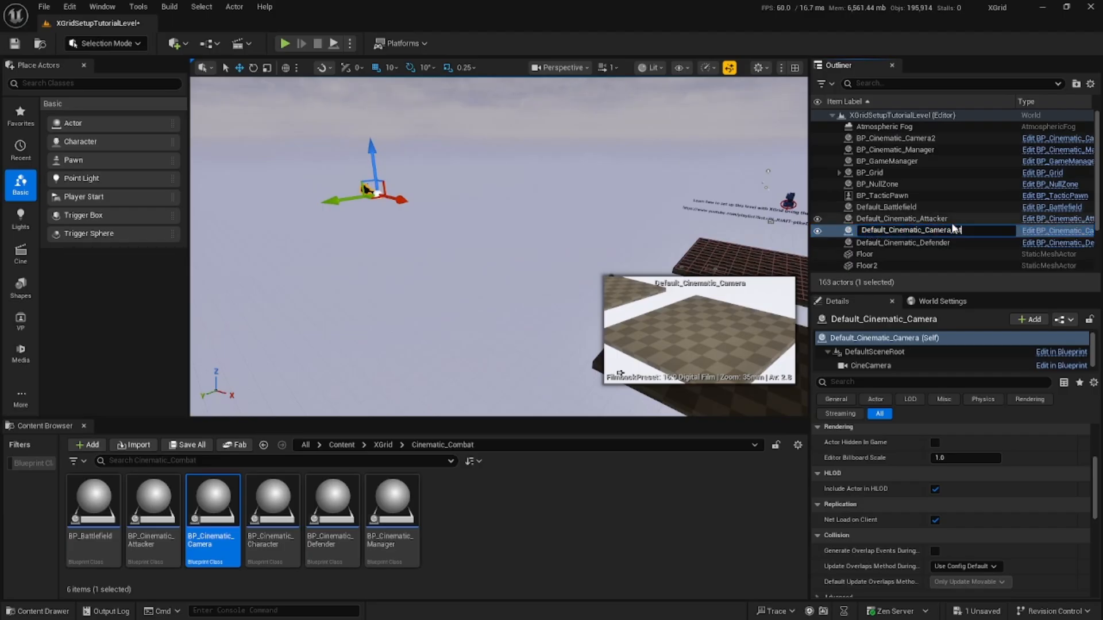
text(tacker)
key(Return)
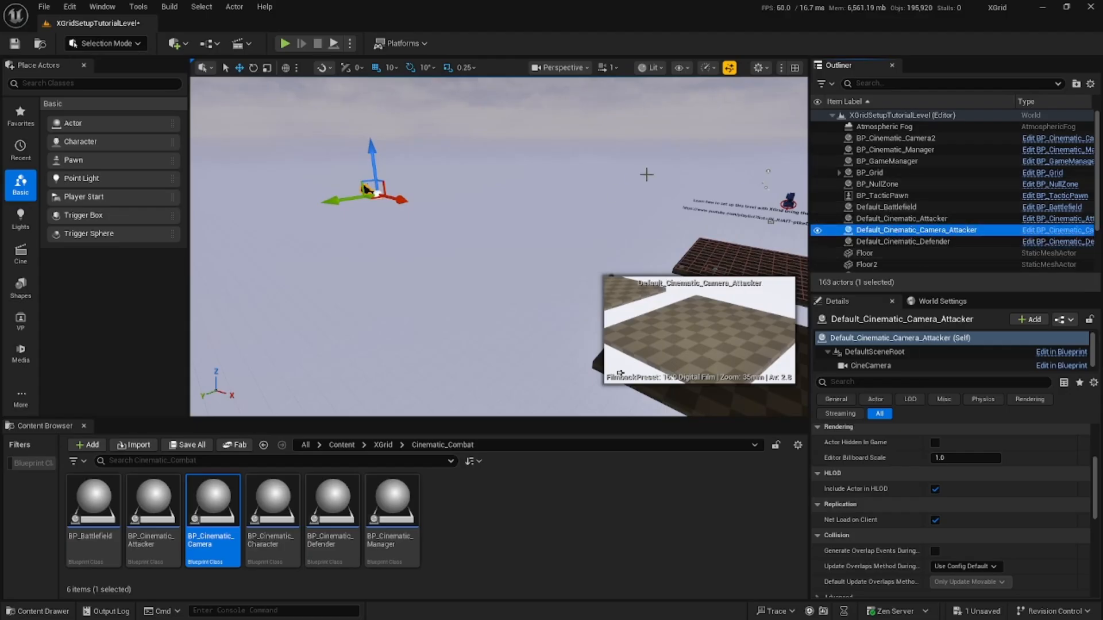
Step: Rename the BP_Cinematic_Camera2 actor in the level as Default_Cinematic_Camera_Attacker and save the level
right_drag(645, 175, 775, 177)
click(893, 138)
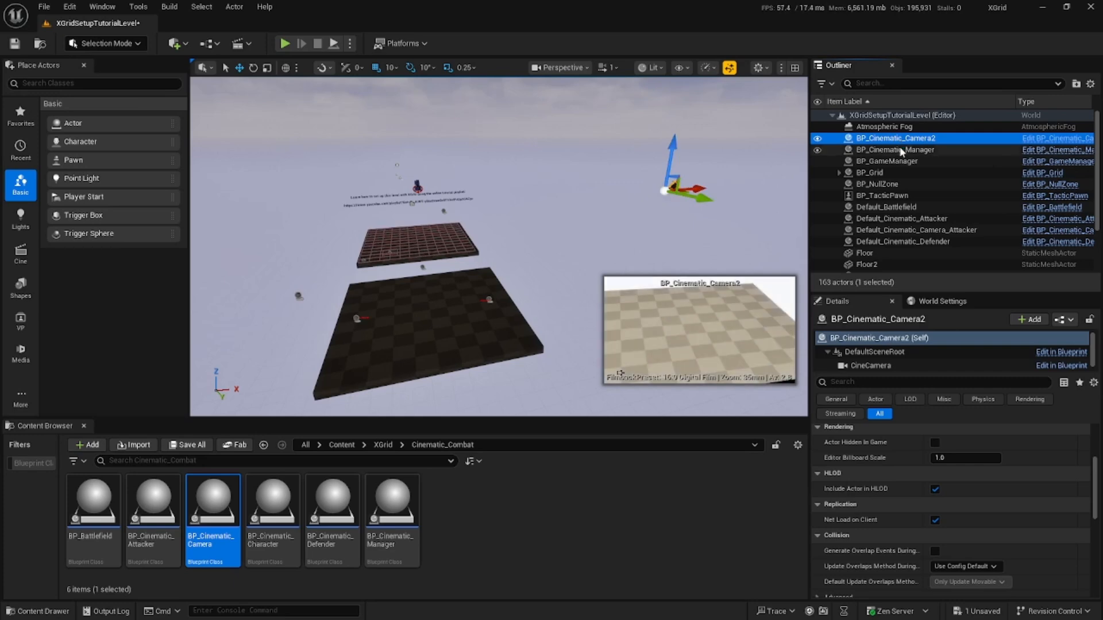
key(F2)
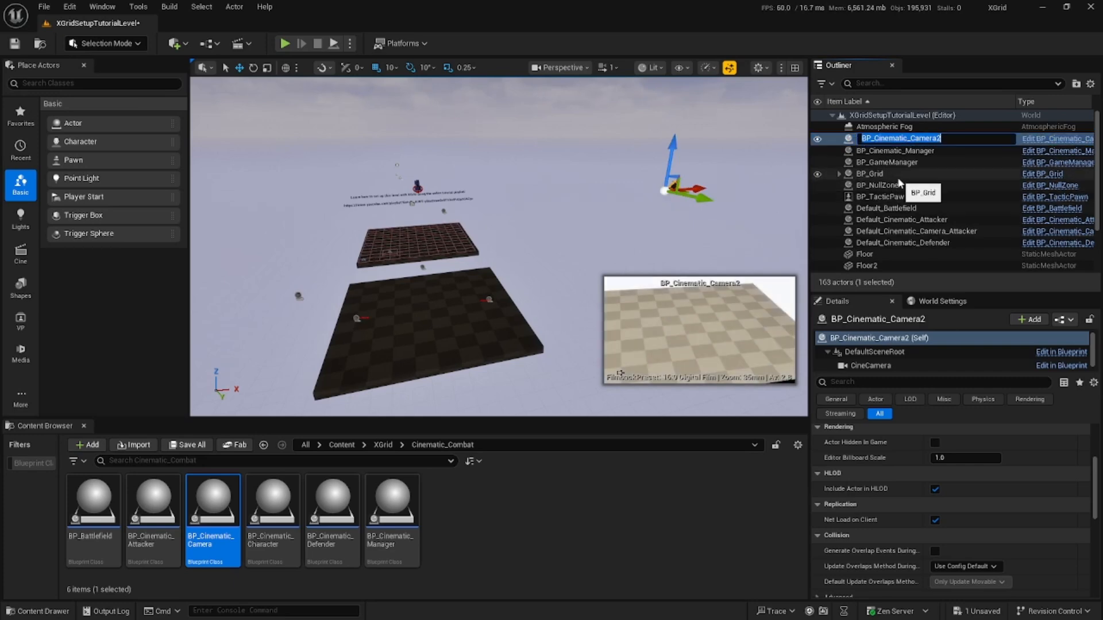
key(BackSpace)
key(BackSpace)
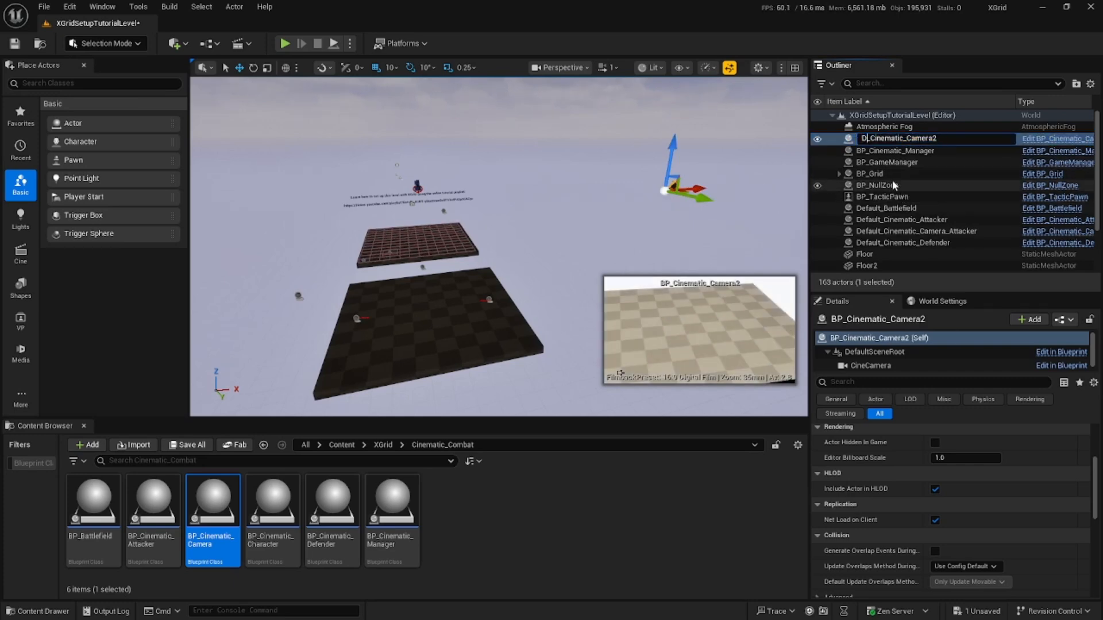
text(Default)
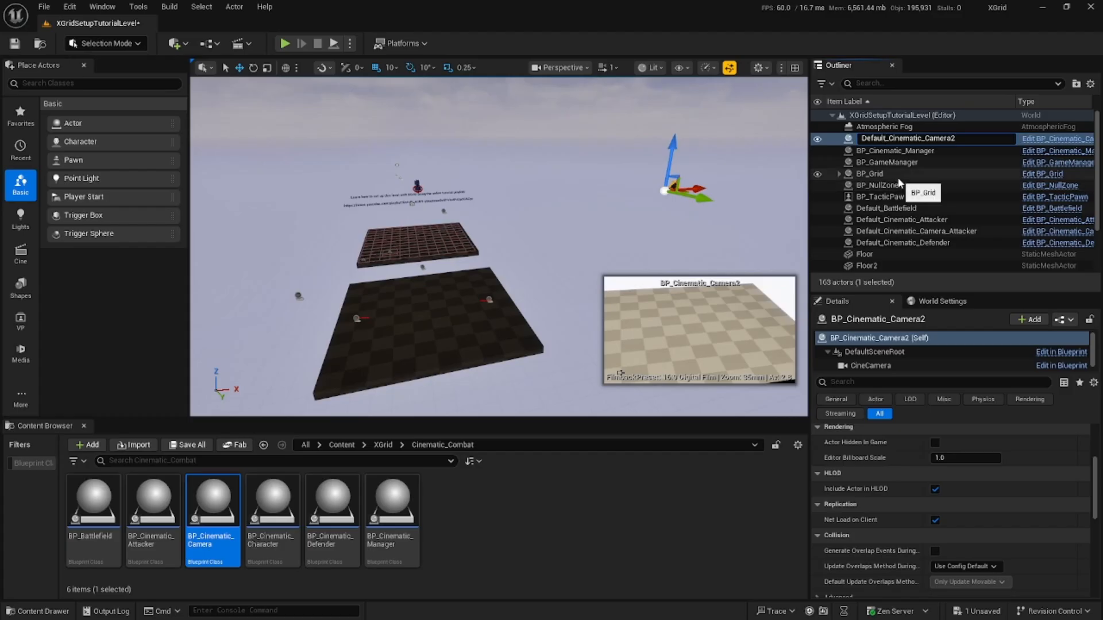
key(BackSpace)
text(_)
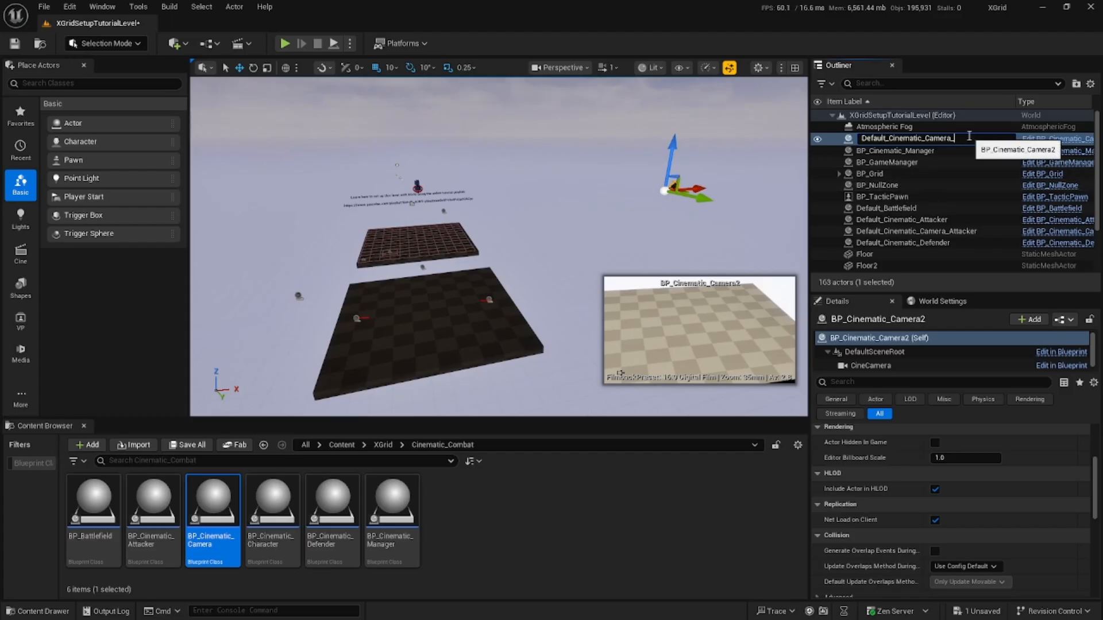
text(Attacker)
key(Return)
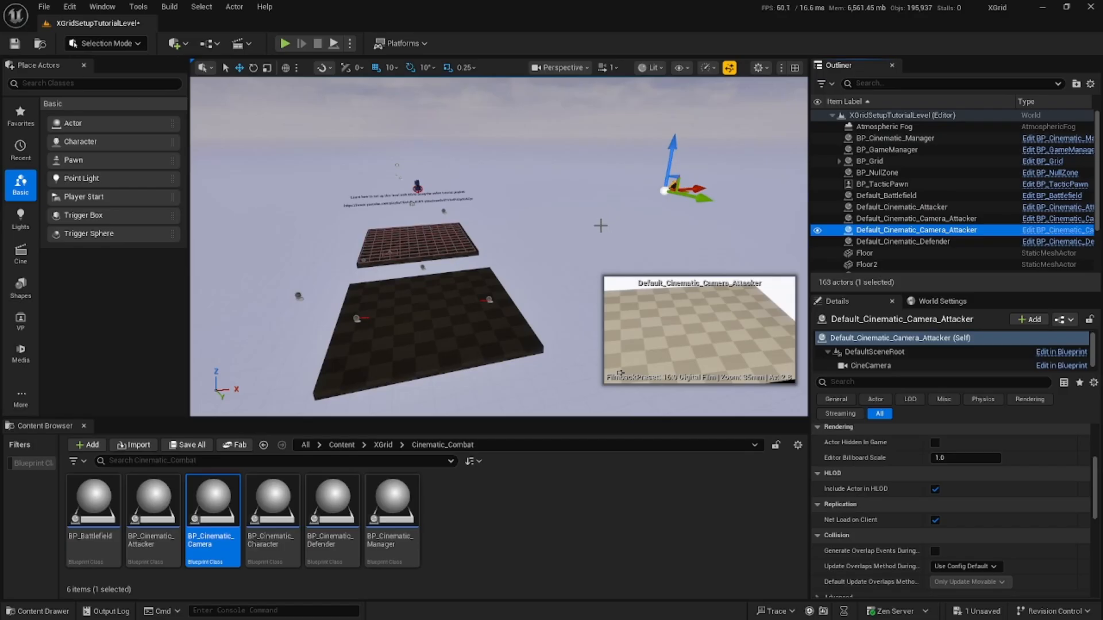
key(ctrl+s)
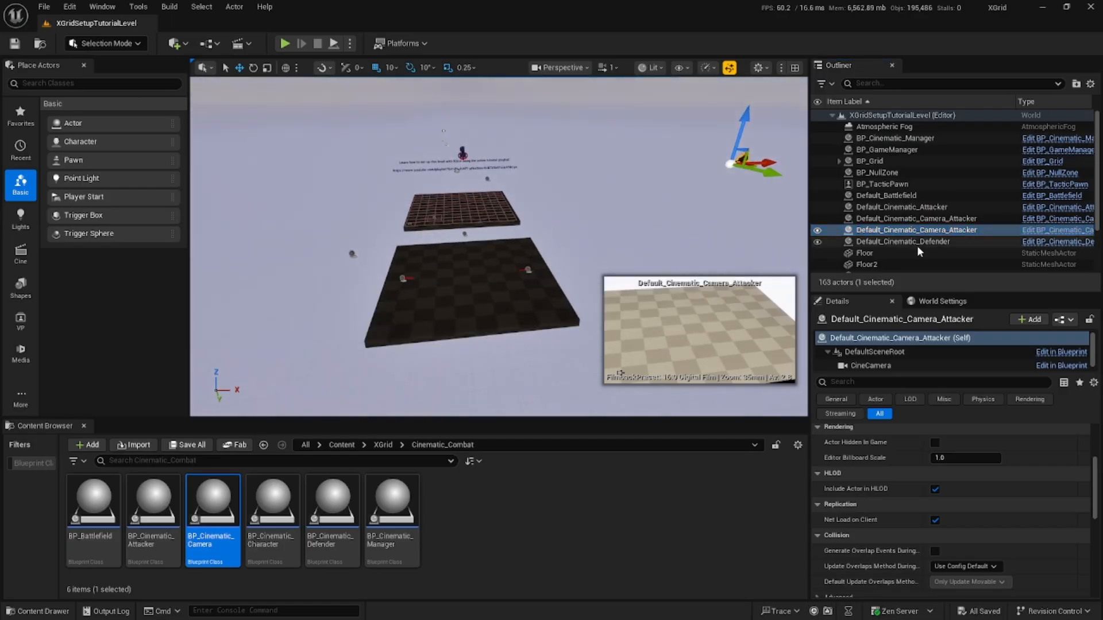
Step: Correct the name of the selected defender-side camera actor to Default_Cinematic_Camera_Defender
click(917, 230)
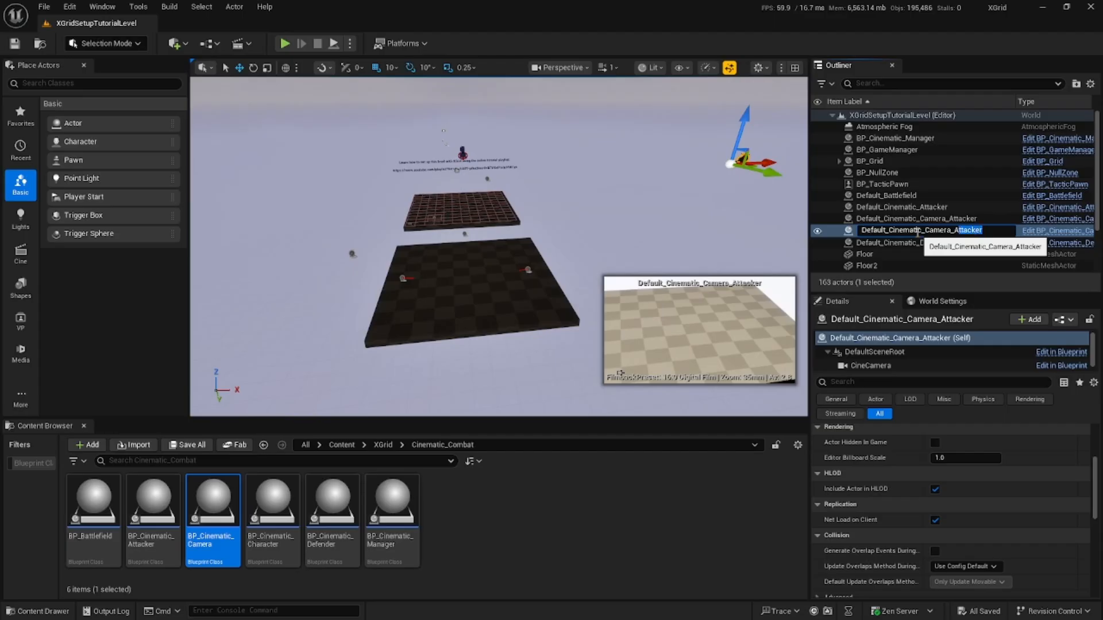
key(BackSpace)
text(Defender)
key(Return)
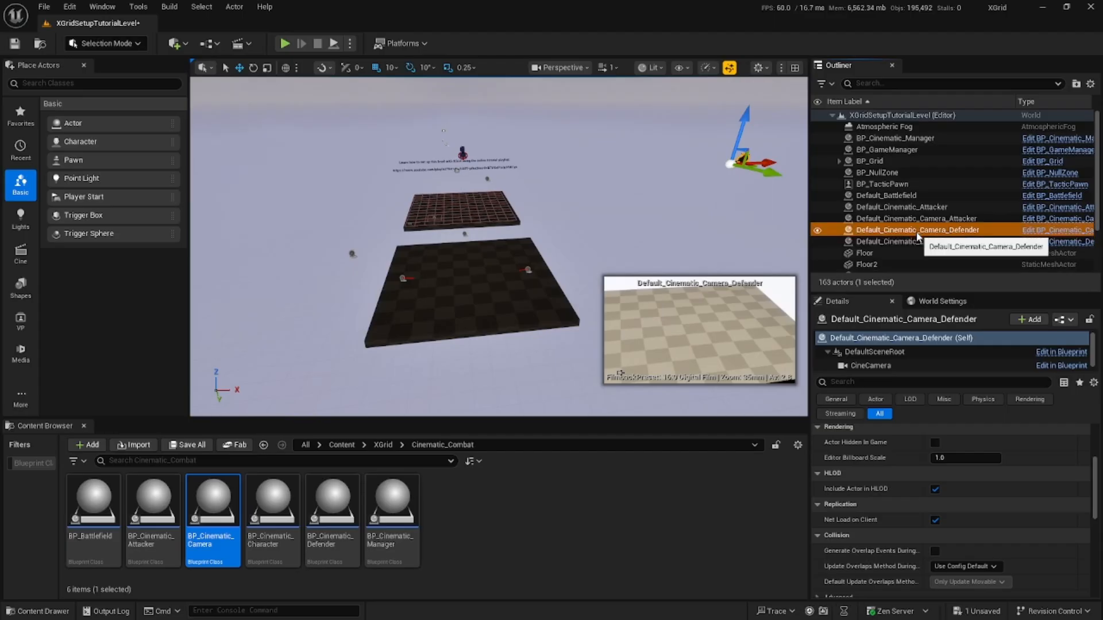
Step: Assign Default_Cinematic_Camera_Defender as the Cinematic Defender Camera of Default_Battlefield and save the level
click(464, 234)
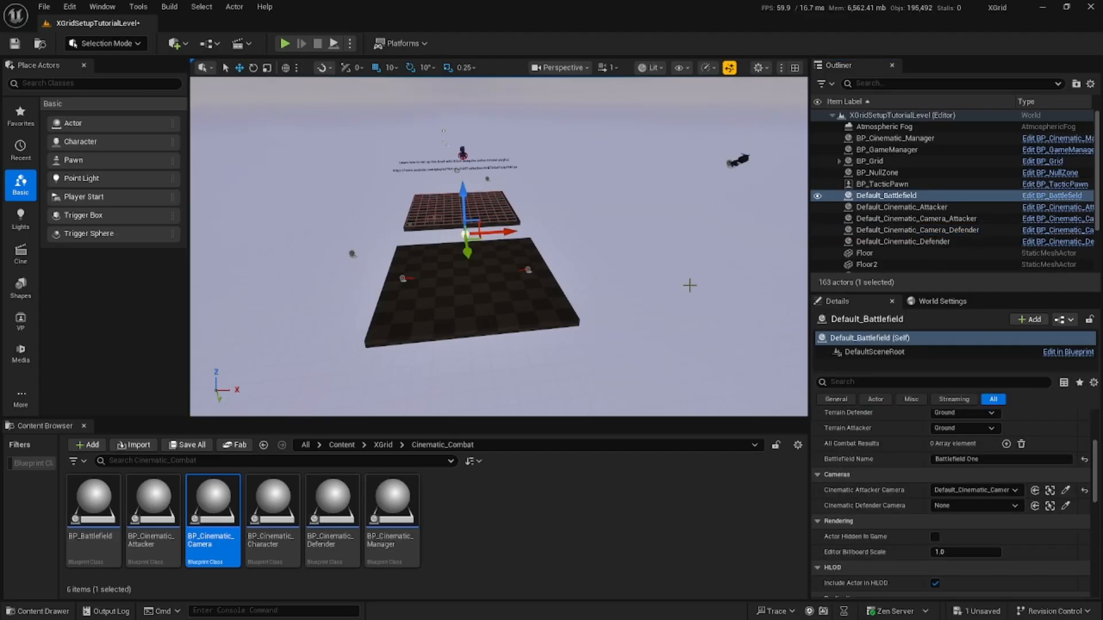
click(962, 506)
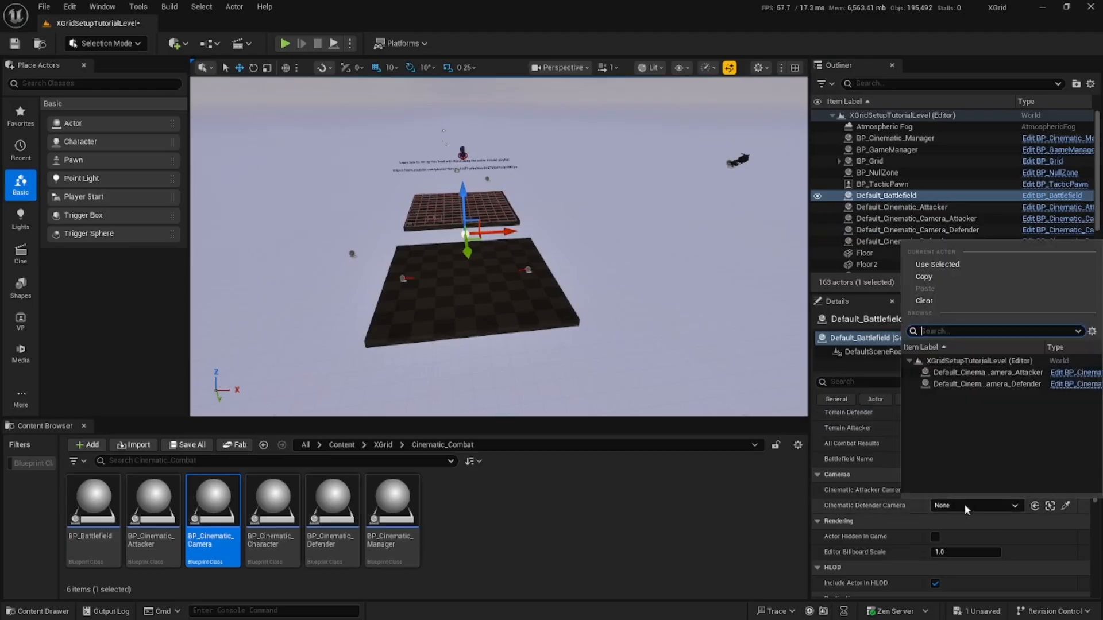
click(967, 384)
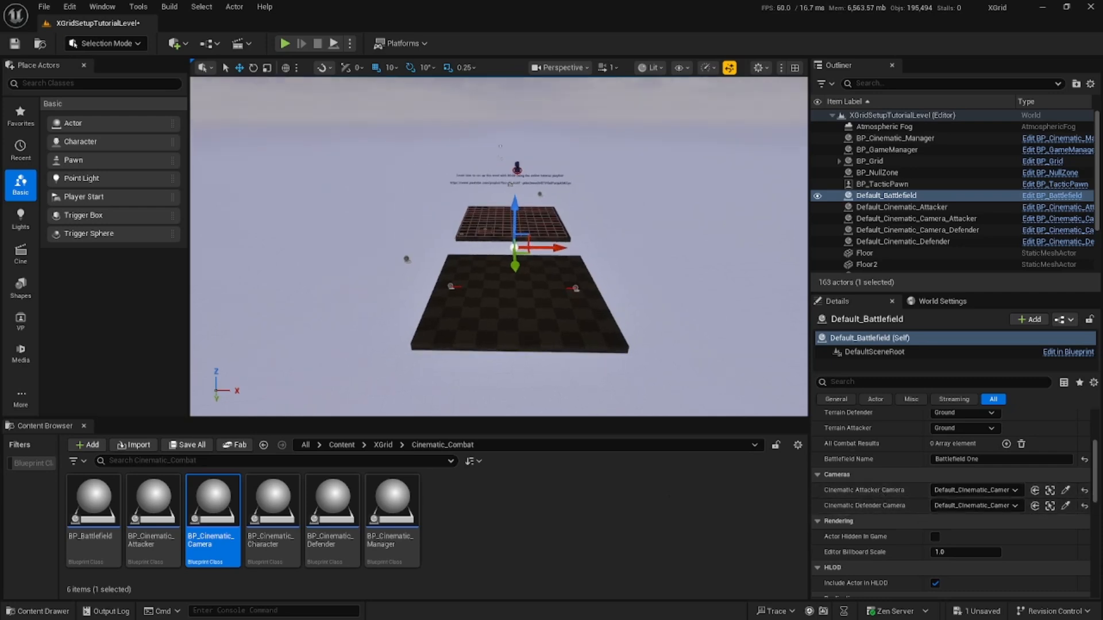
key(ctrl+s)
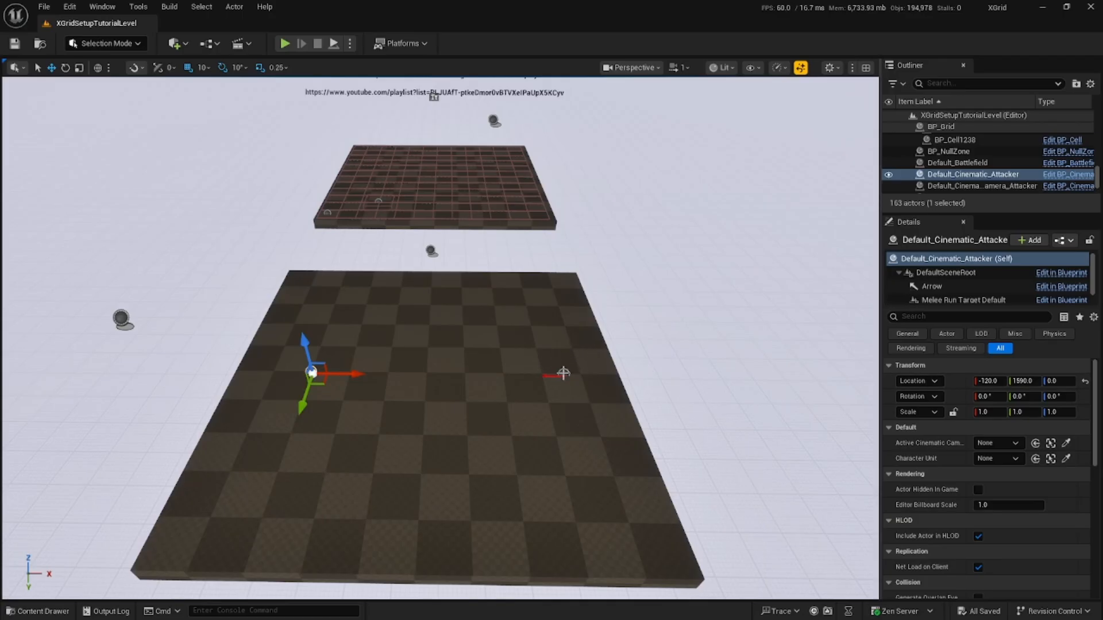
Step: Spread the combatants apart along X, moving Default_Cinematic_Defender to X 1000 and Default_Cinematic_Attacker to X -250
click(564, 374)
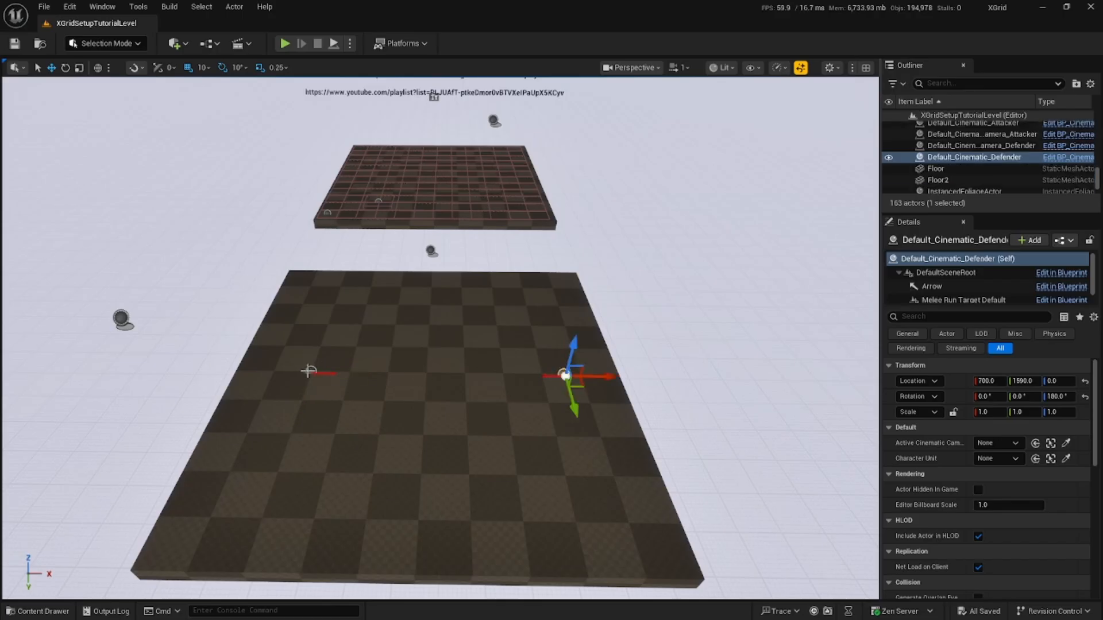
click(308, 372)
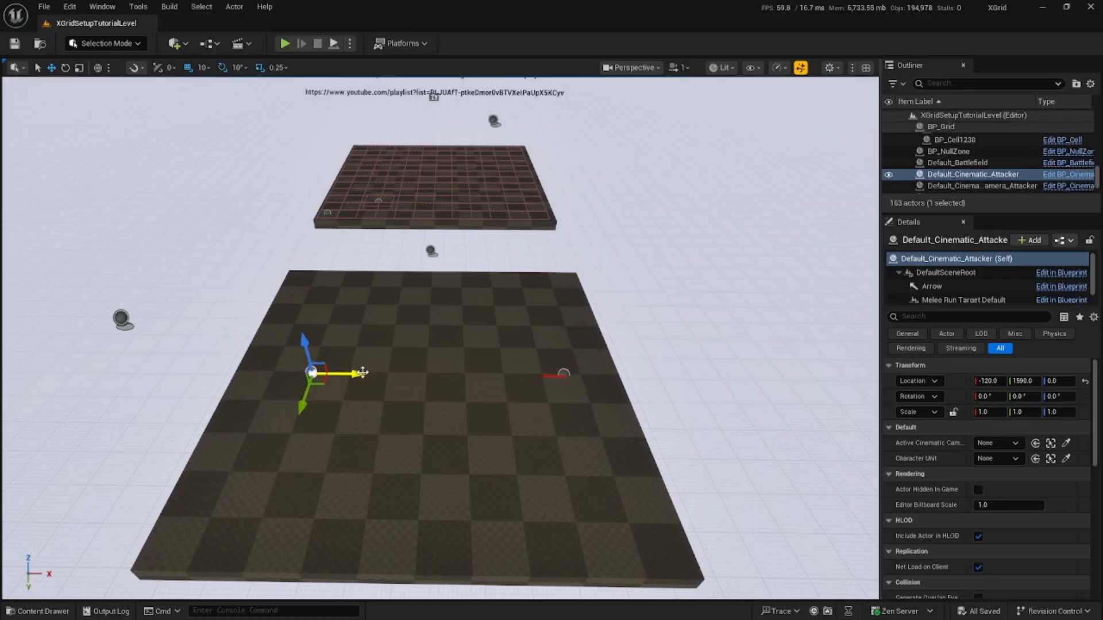
key(ctrl+z)
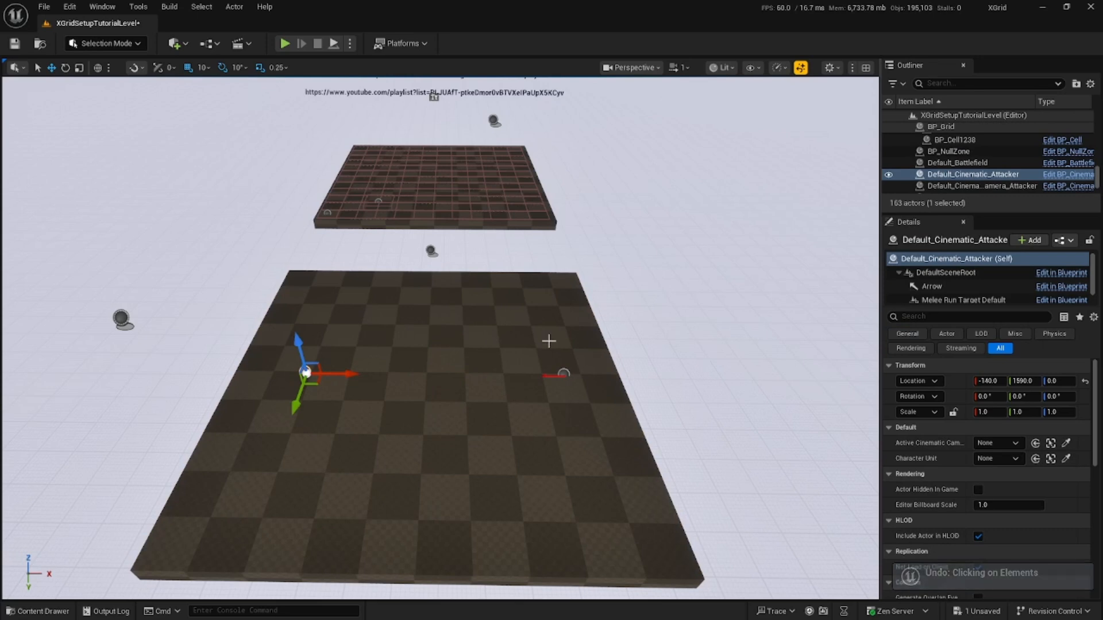
click(563, 374)
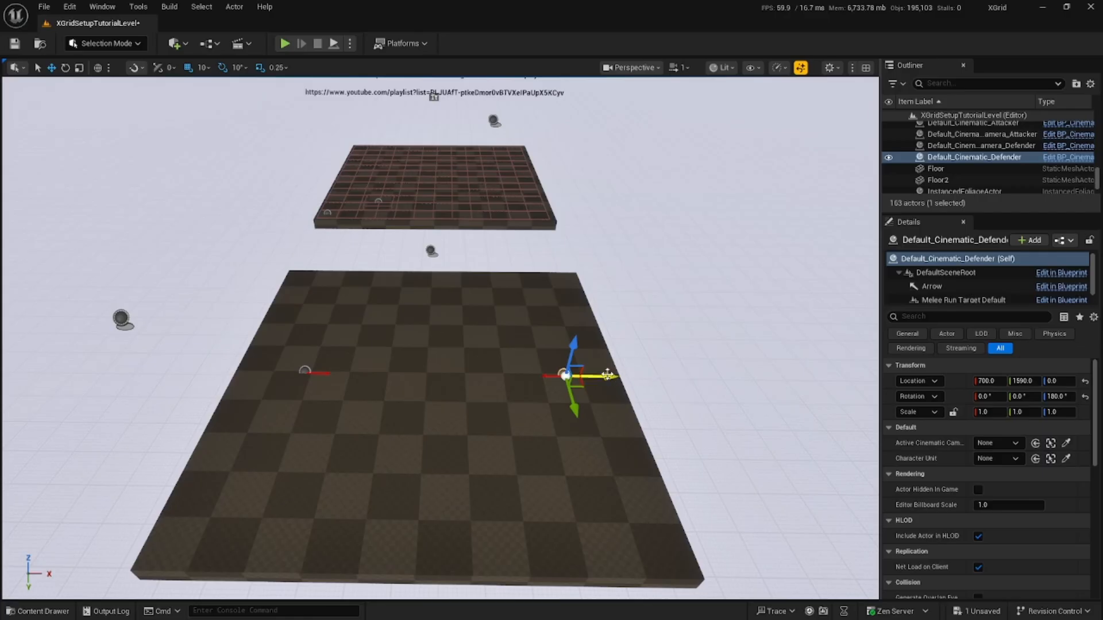
drag(608, 376, 702, 375)
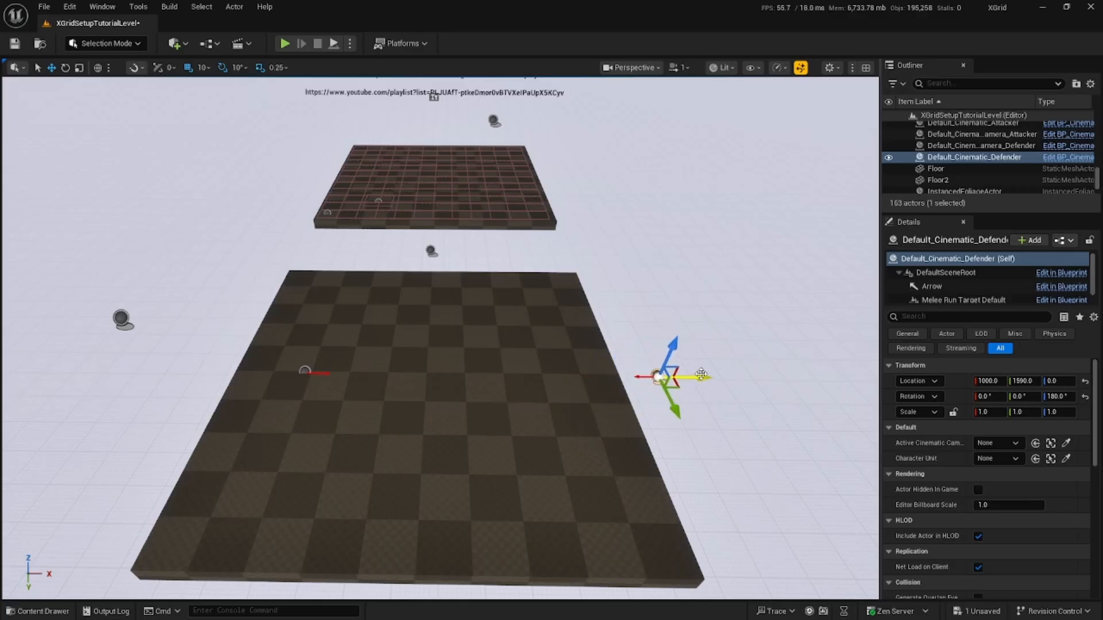
click(304, 370)
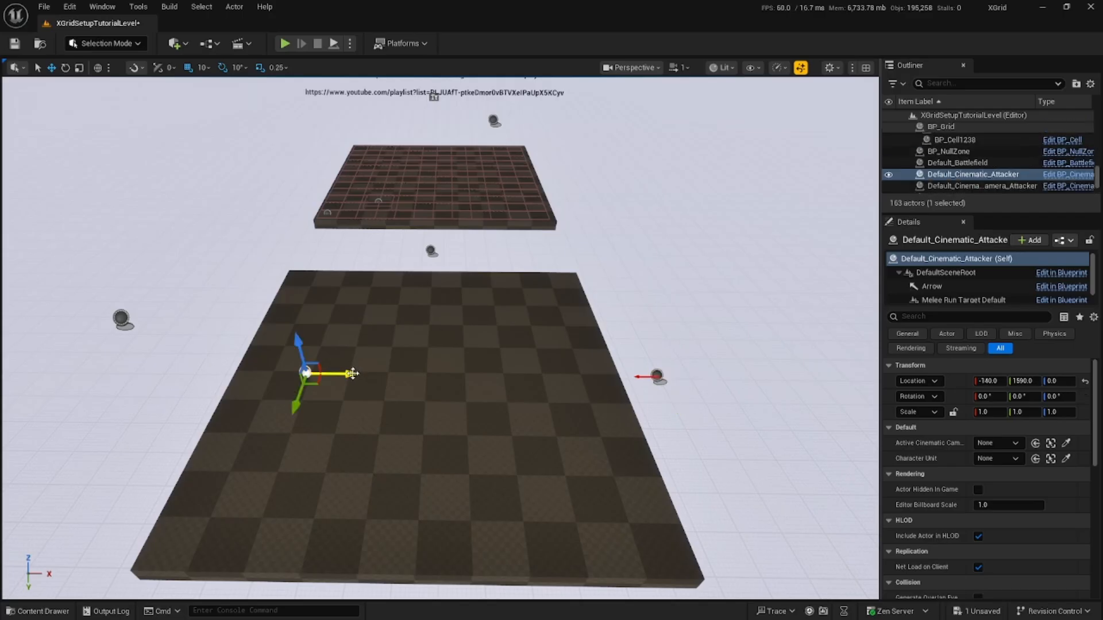
drag(334, 371, 317, 368)
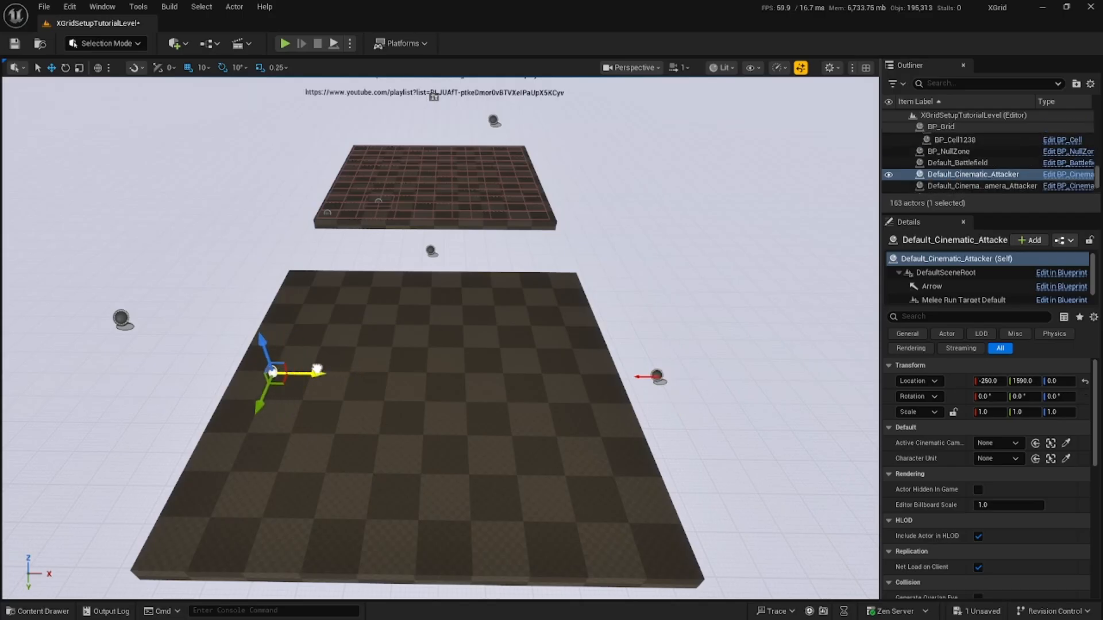
Step: Widen Floor2 under both combatants with an X scale of 1.5 and an X location of 320, and save the level
click(655, 375)
click(563, 389)
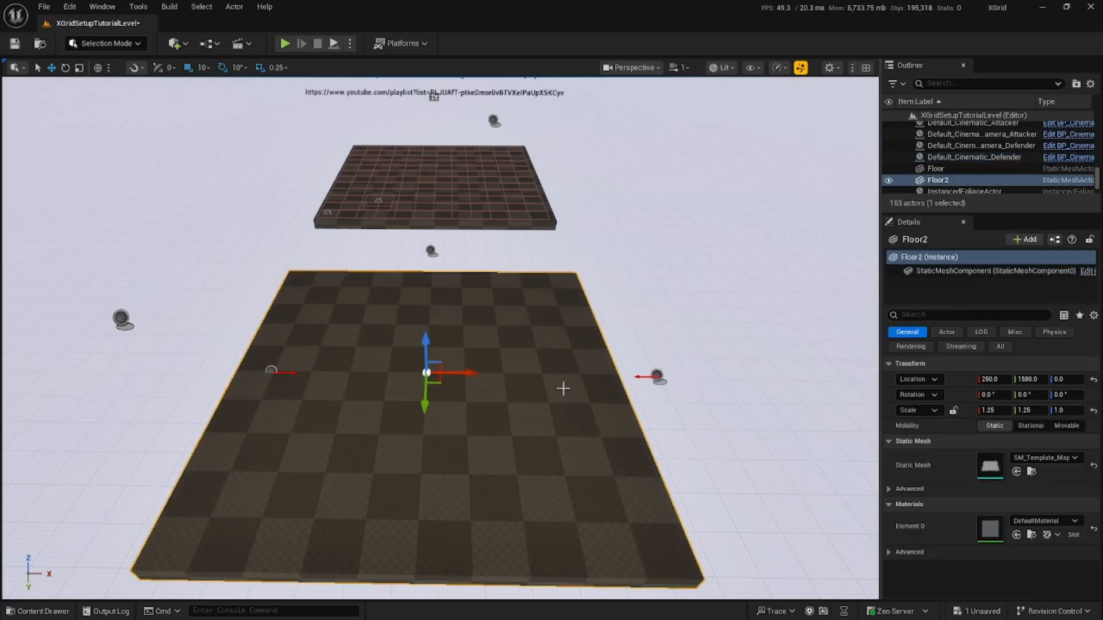
mouse_move(466, 373)
mouse_down()
mouse_move(498, 375)
mouse_move(486, 374)
mouse_up()
key(r)
key(w)
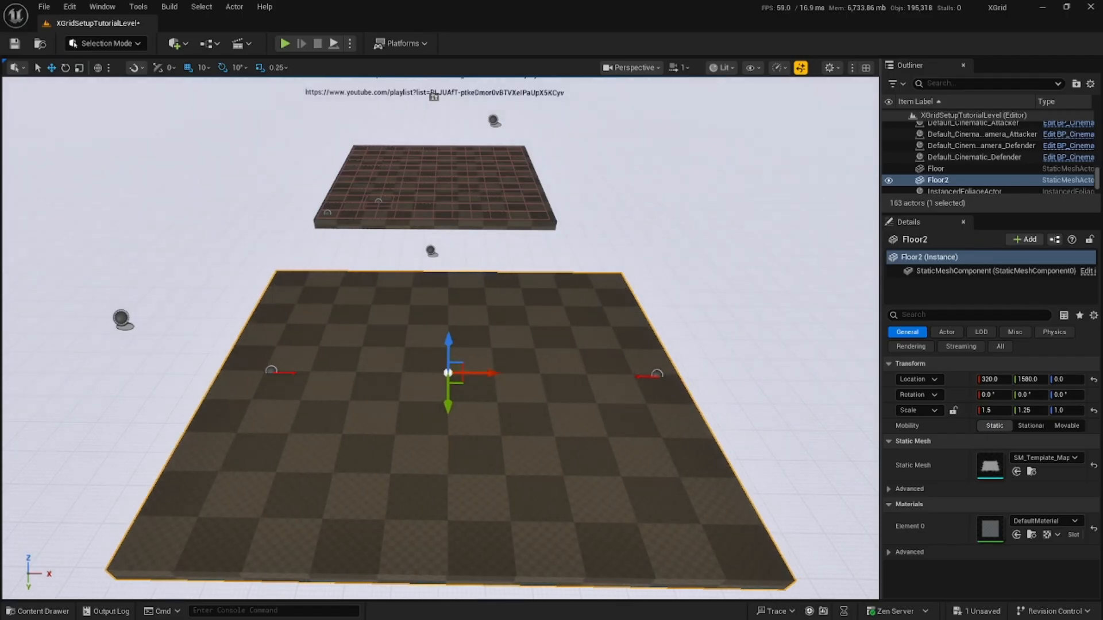
key(ctrl+s)
Step: Check the placement of Default_Cinematic_Attacker and Default_Cinematic_Defender on the widened floor
right_drag(489, 283, 490, 230)
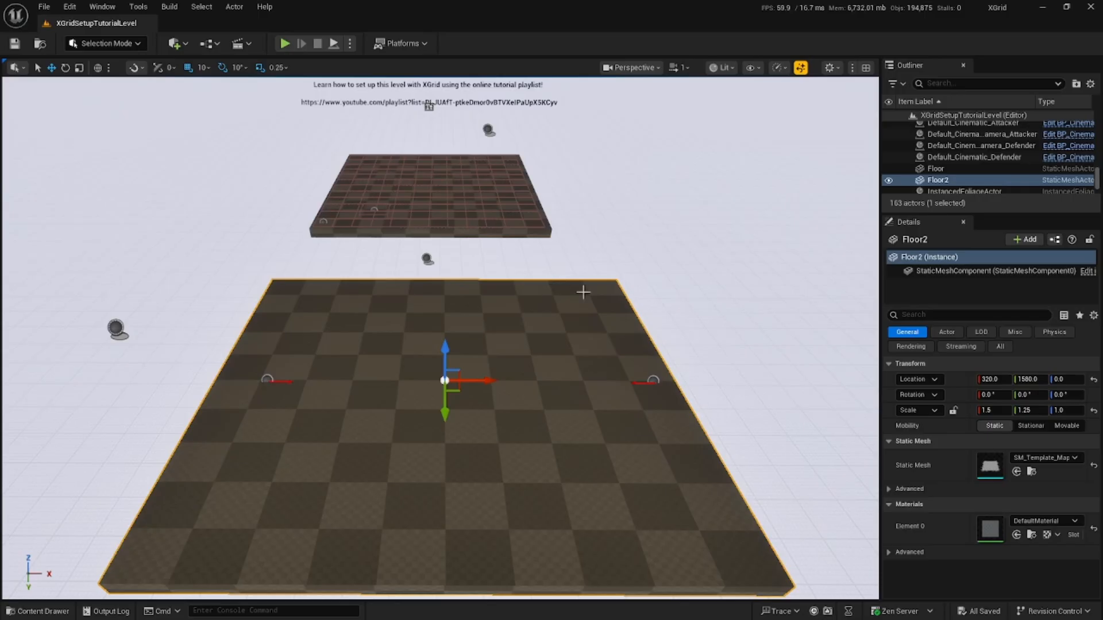
click(270, 381)
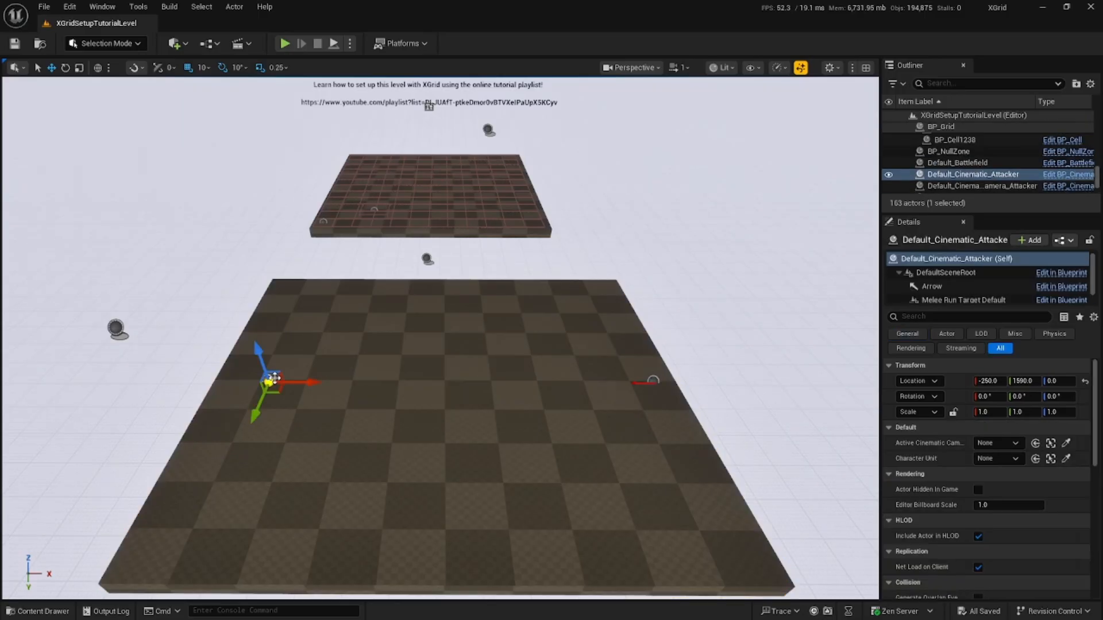
click(654, 381)
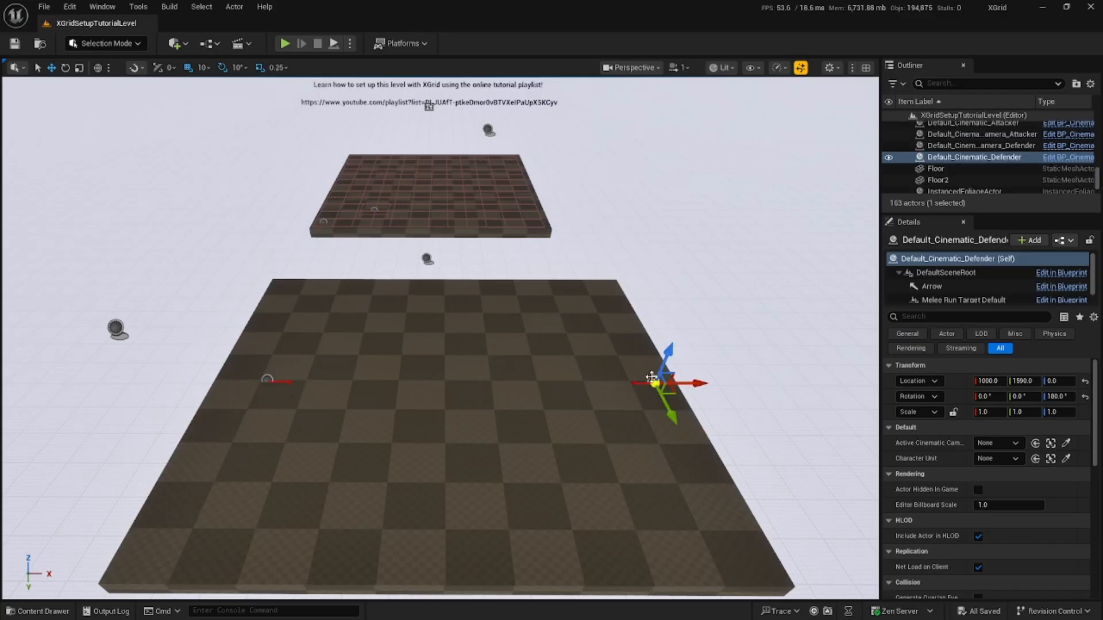
click(268, 381)
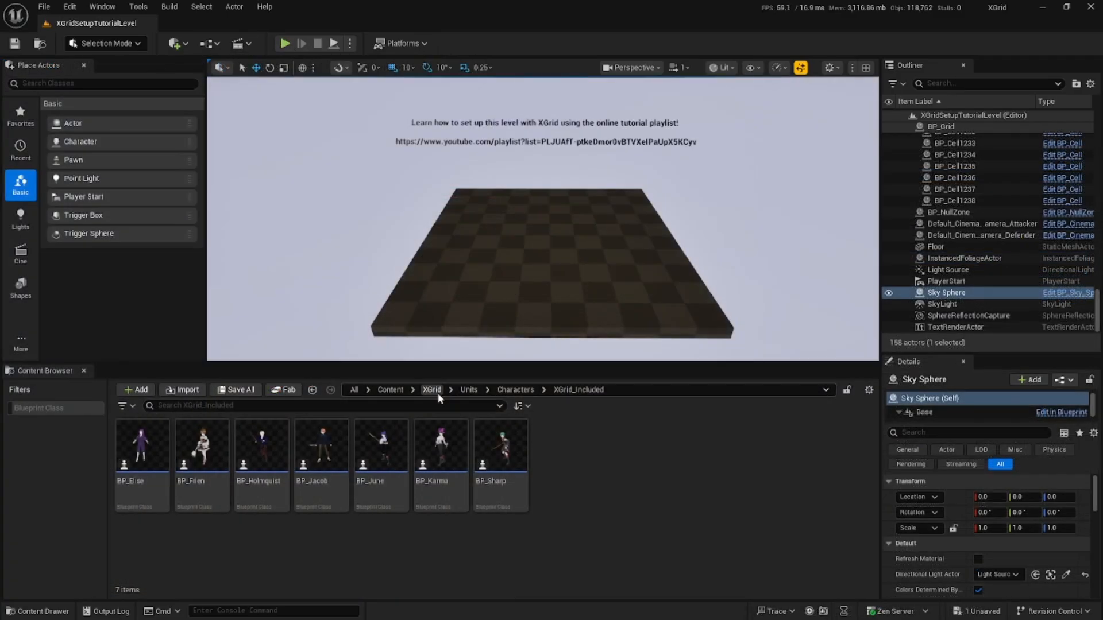
Step: Turn on Enable Cinematic Combat in the DT_UseCinematicCombat data table from XGrid's Databases folder, then save and close the table
click(432, 390)
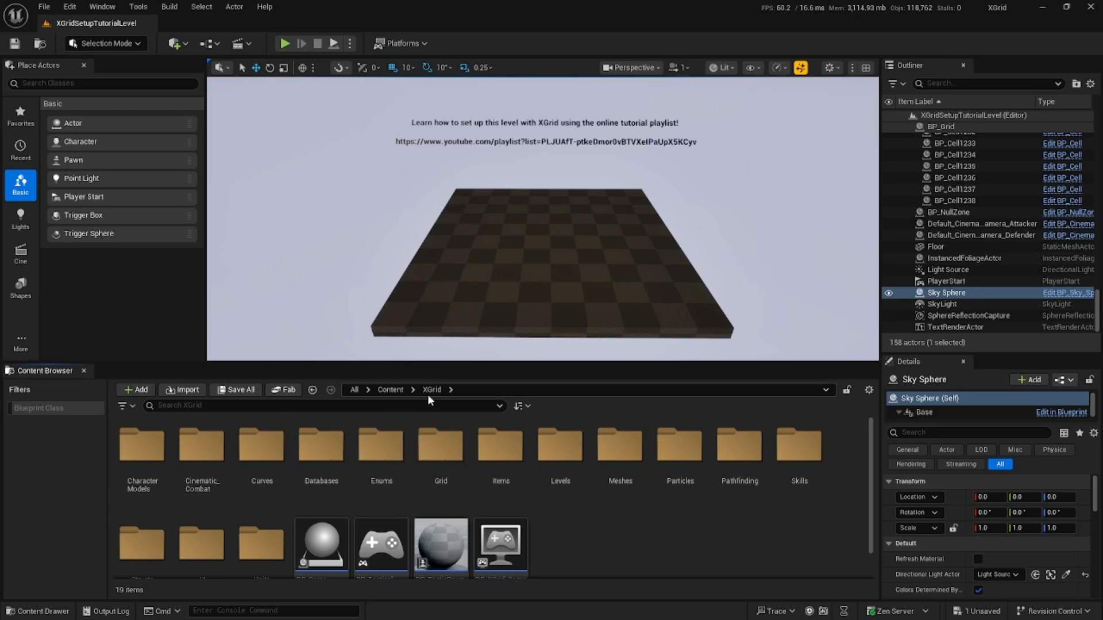
double_click(327, 447)
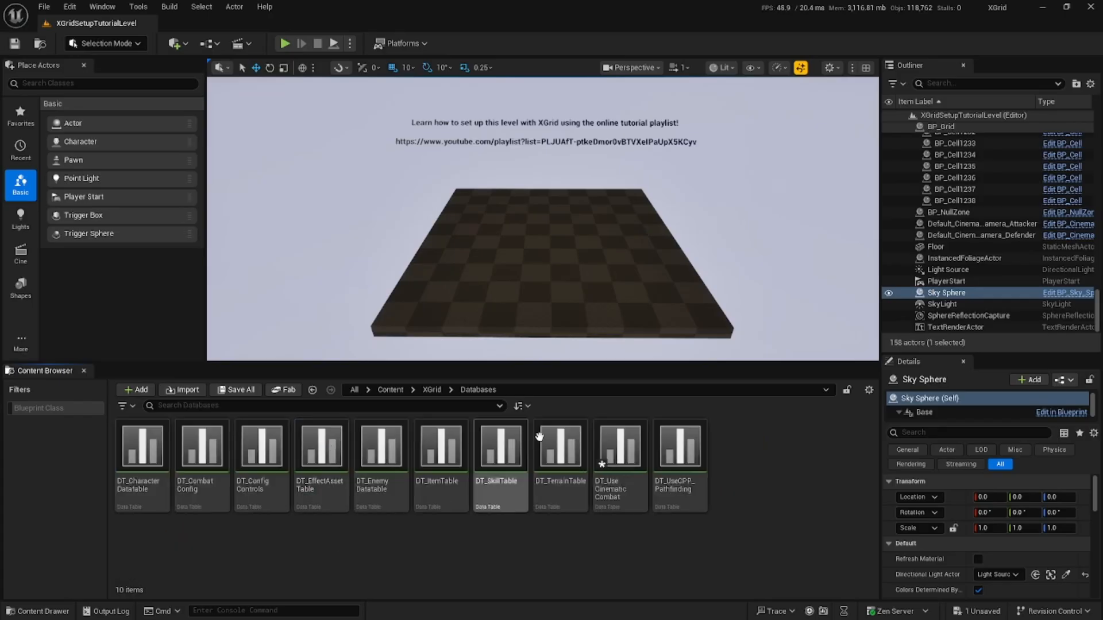
double_click(629, 442)
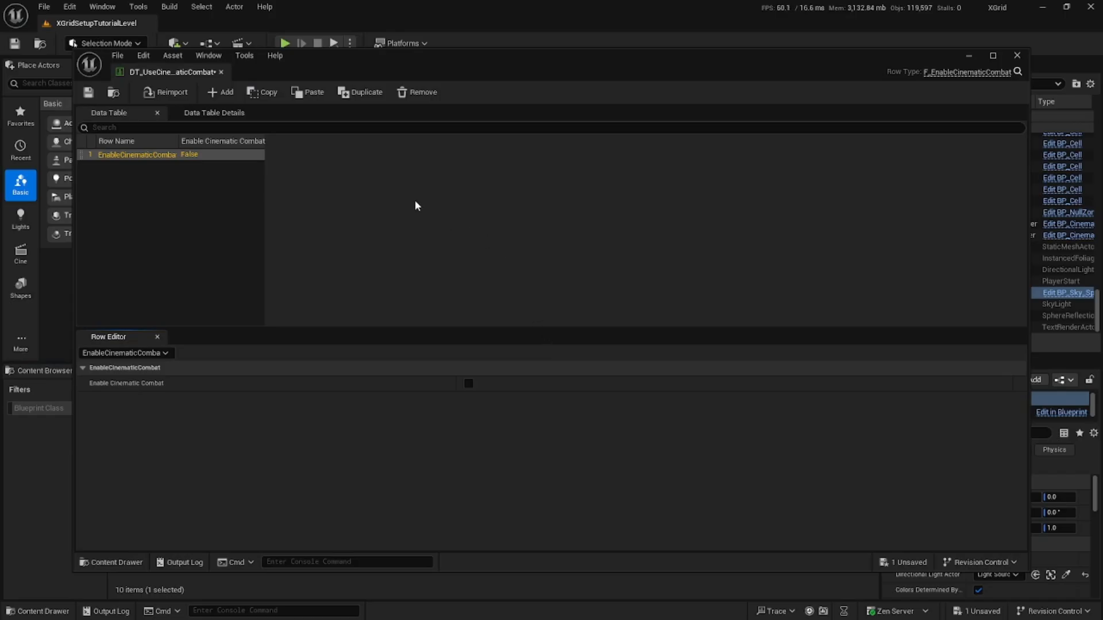
click(468, 384)
key(ctrl+s)
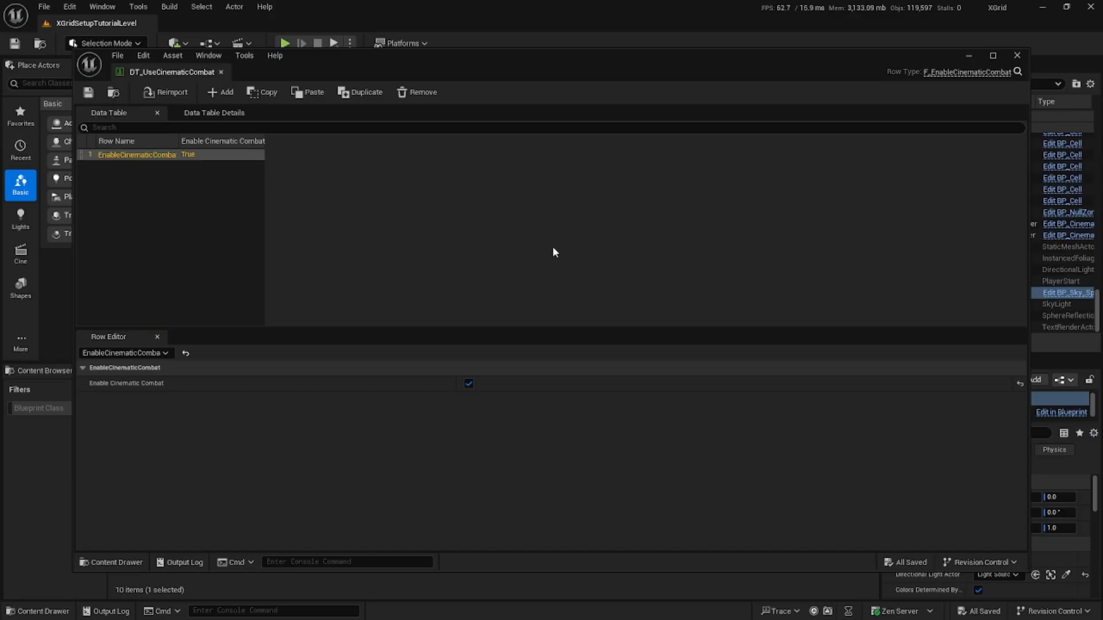
click(1020, 54)
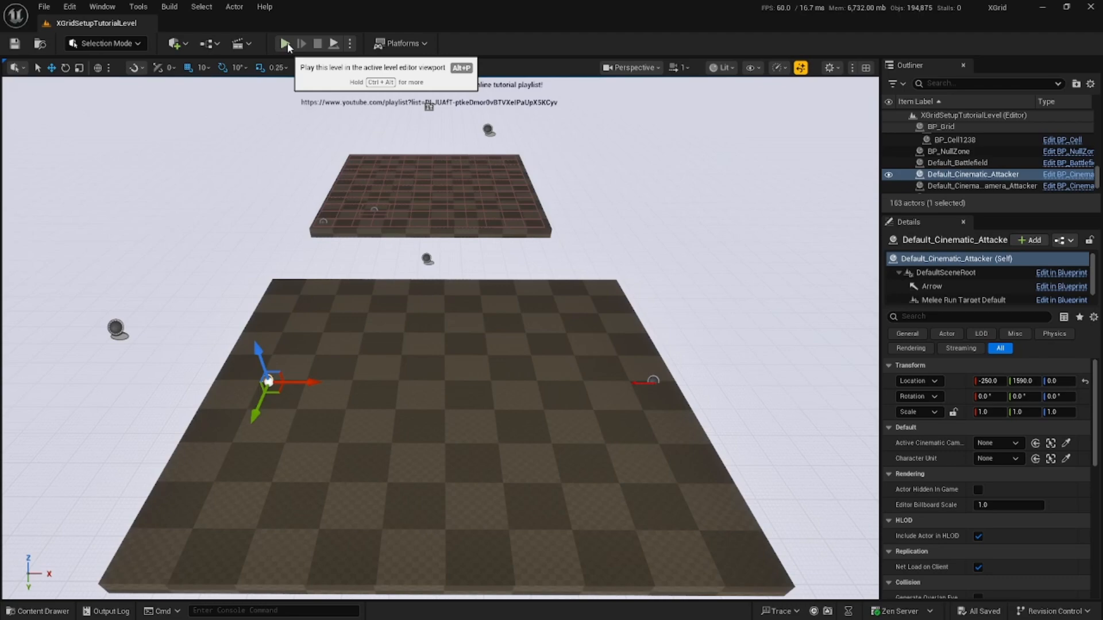
Step: Play the level and have the teal-haired unit attack the adjacent mannequin to test the cinematic combat
click(286, 44)
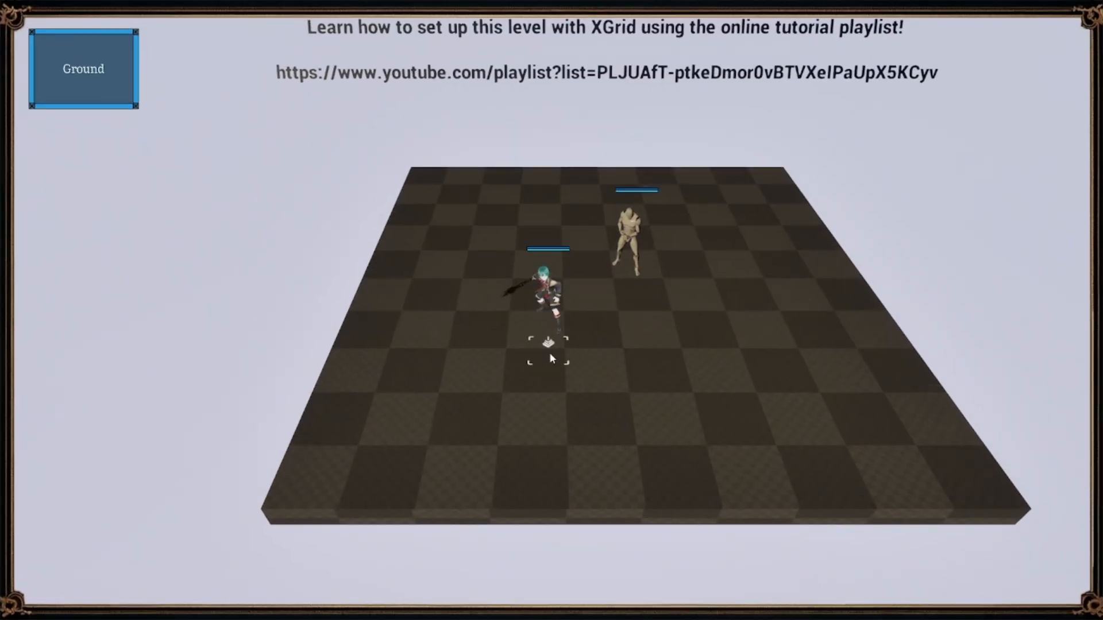
click(594, 258)
click(957, 248)
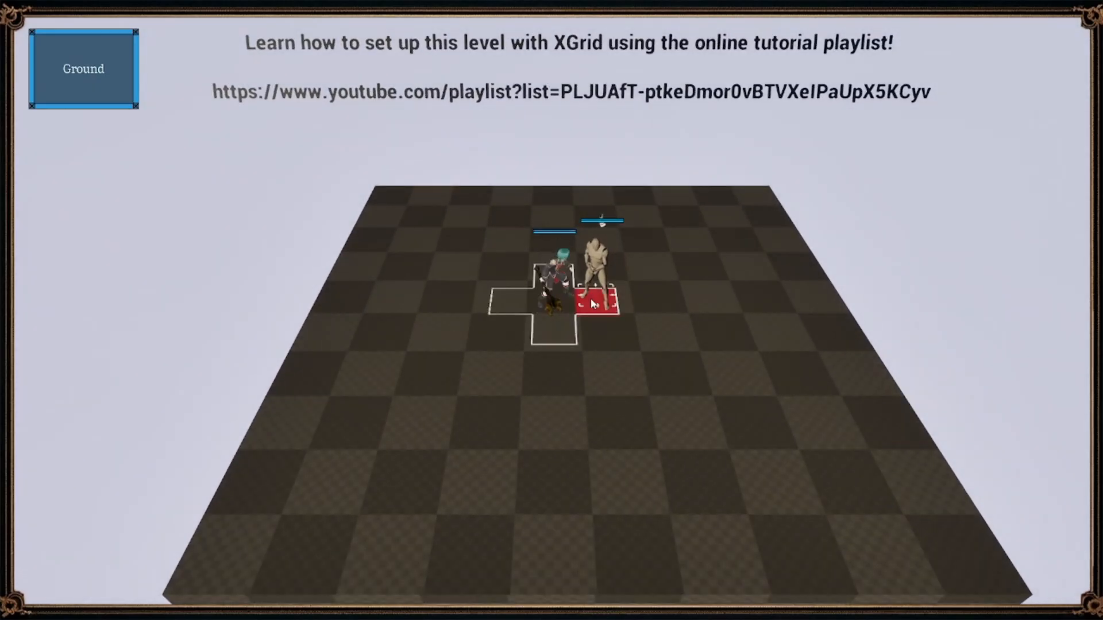
click(593, 304)
click(585, 384)
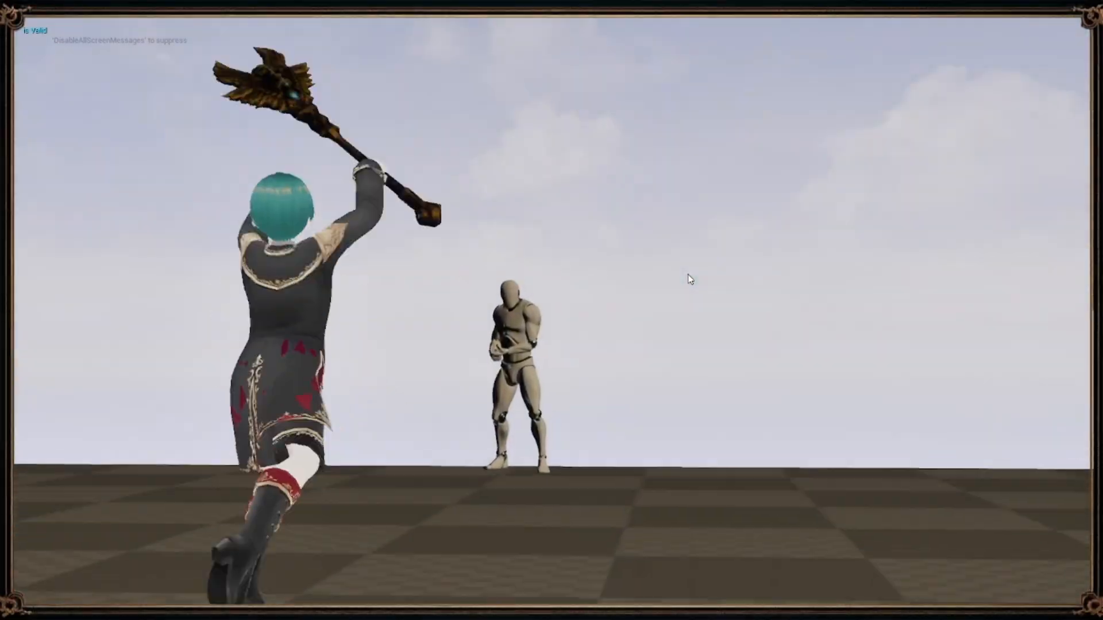